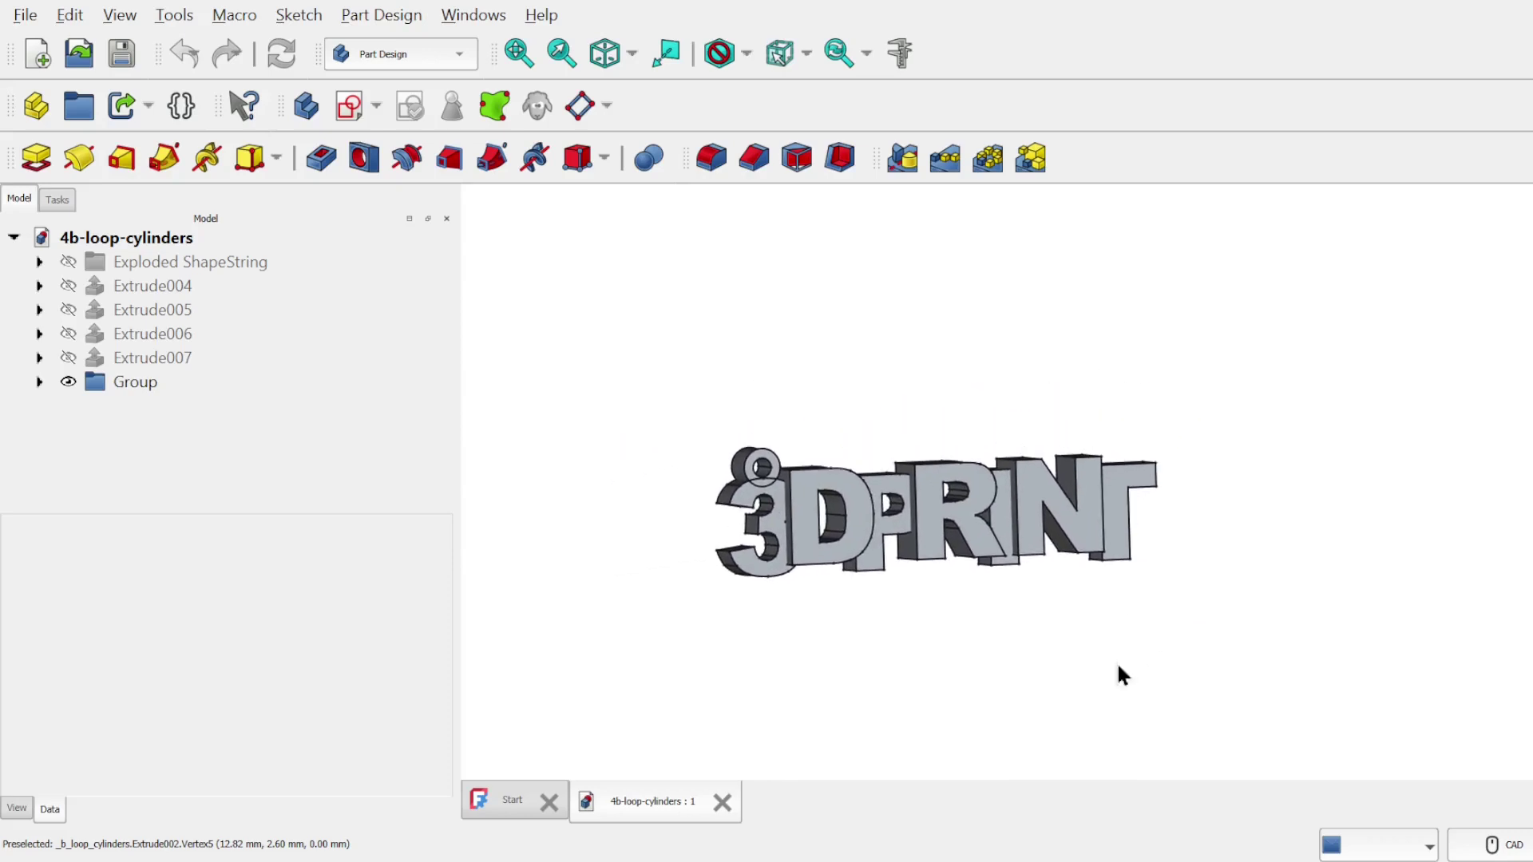
Orbit the finished keyring model, then open the freecad.org downloads page for version 1.0.0.
middle_click_drag(839, 660, 835, 651)
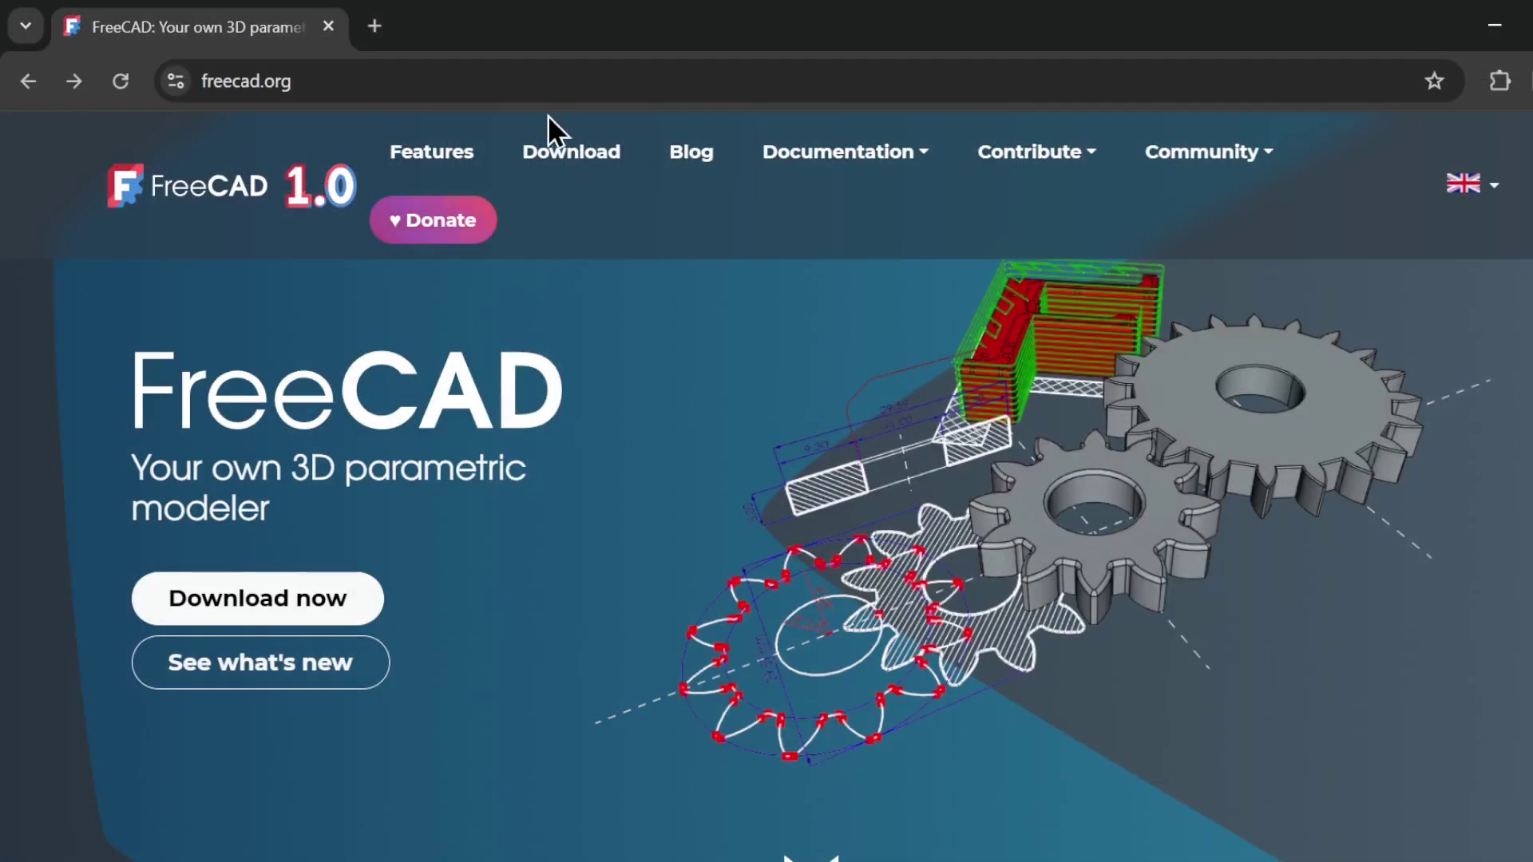
left_click(291, 618)
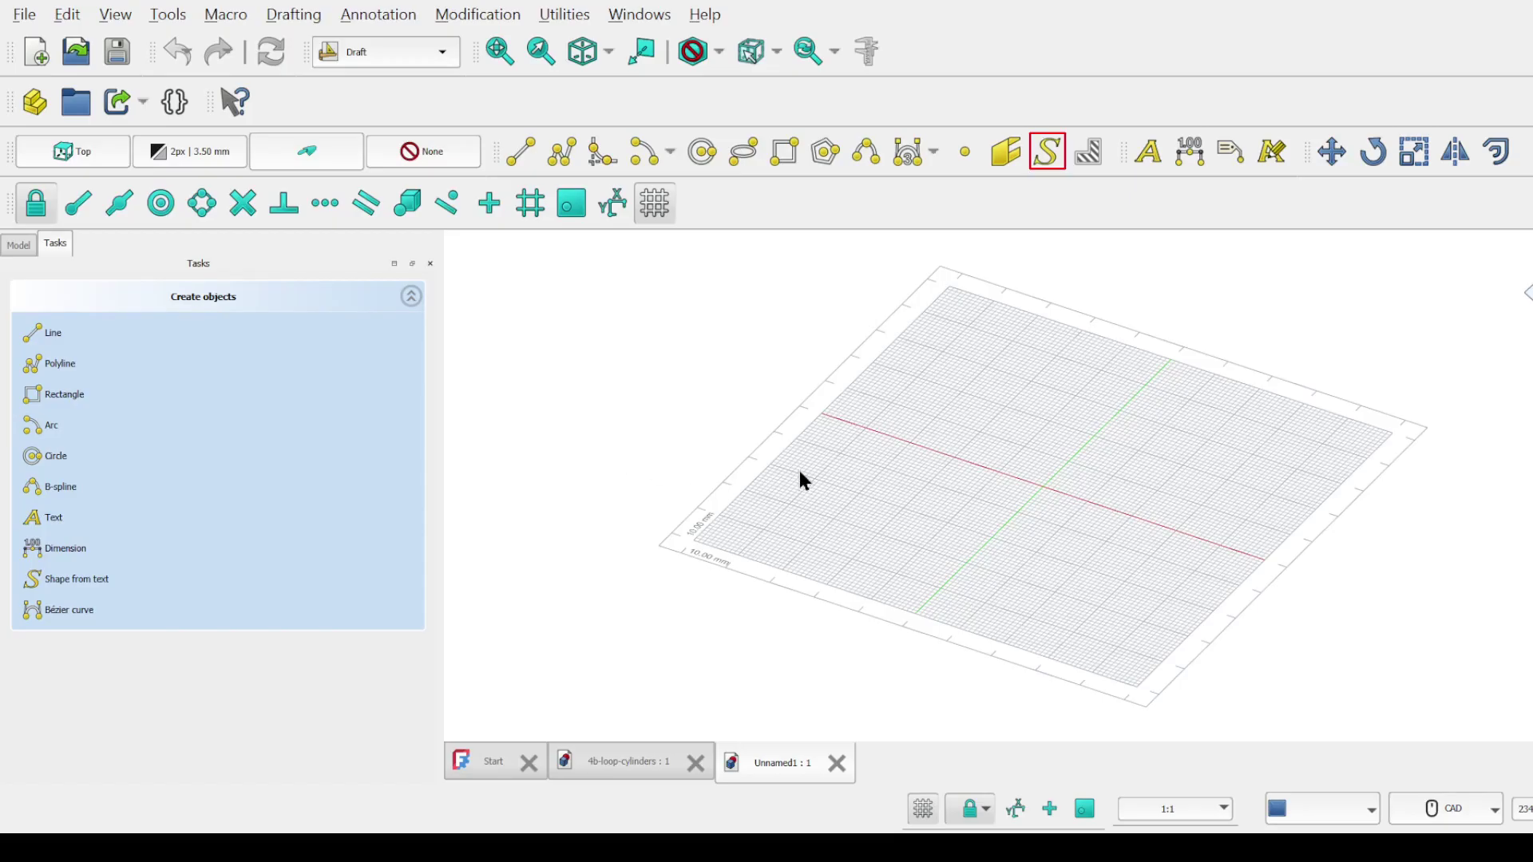
Create a ShapeString reading '3DPRINT' in the ariblk.ttf font at a grid point.
left_click(1048, 154)
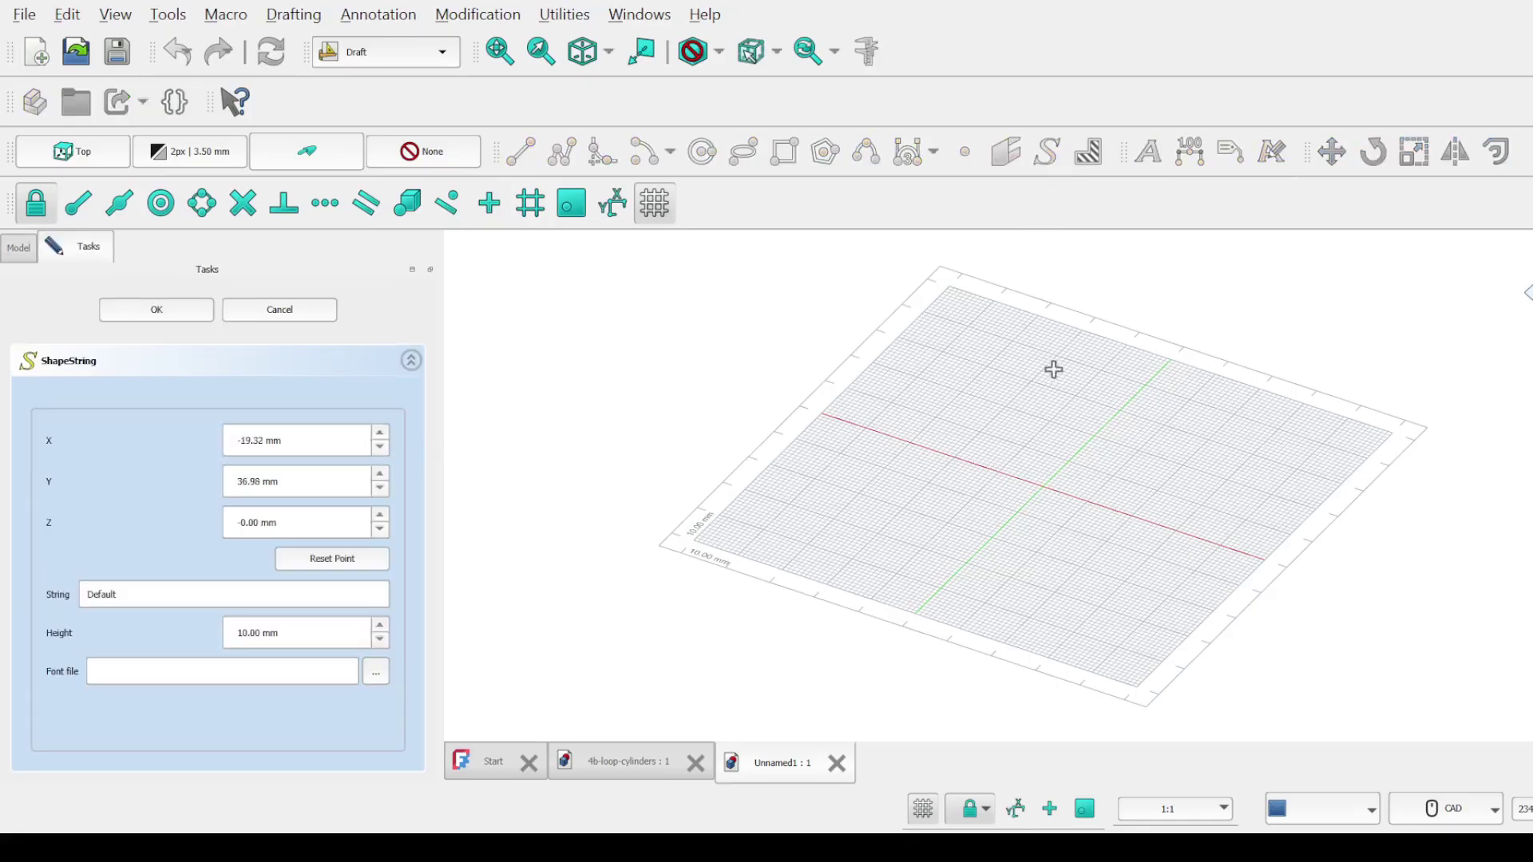
left_click(958, 445)
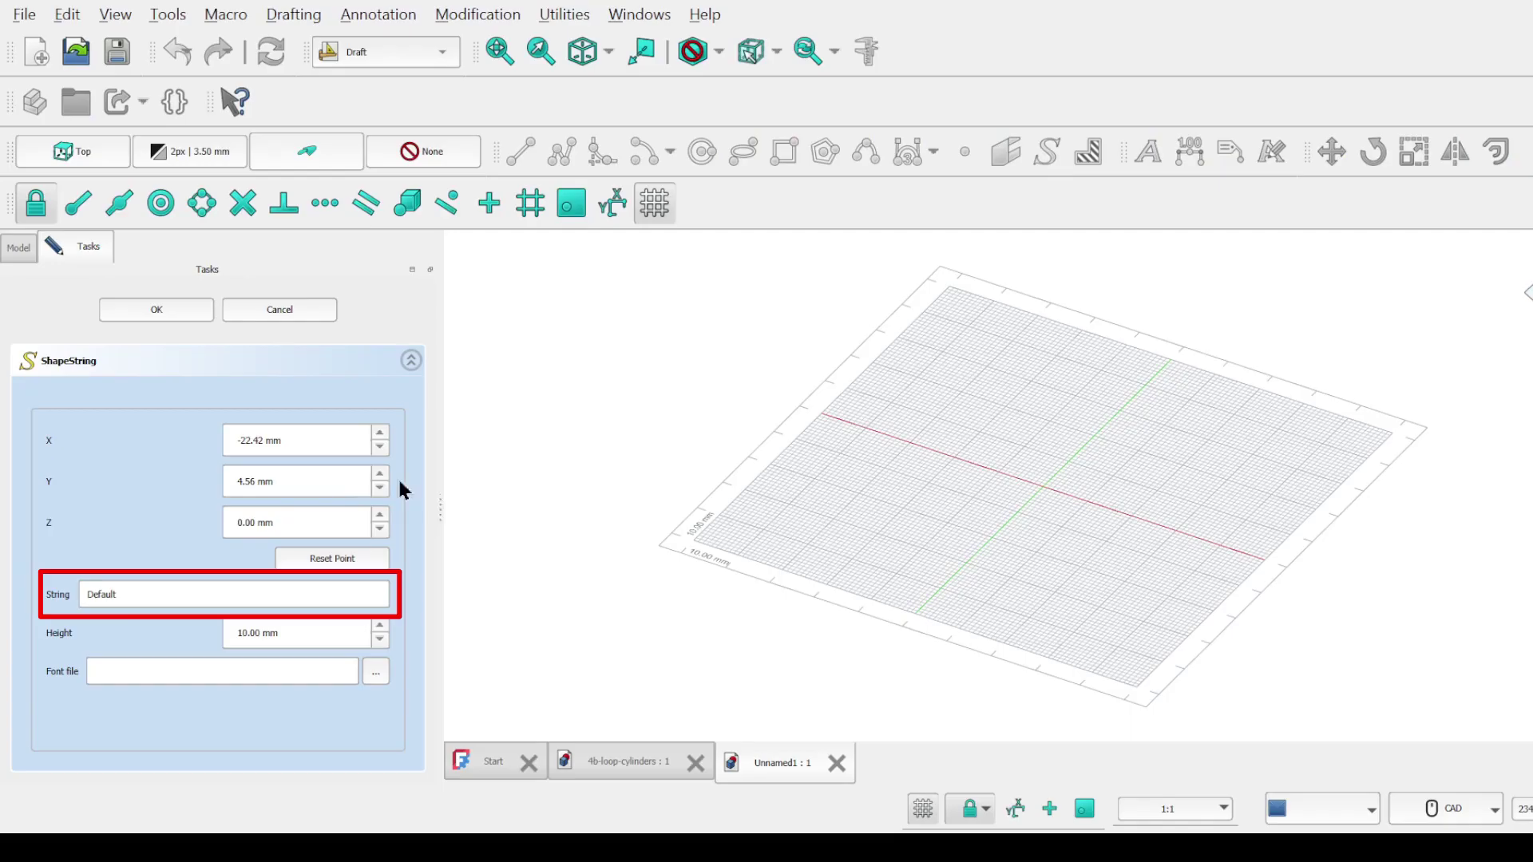
left_click_drag(144, 596, 74, 598)
type("3D")
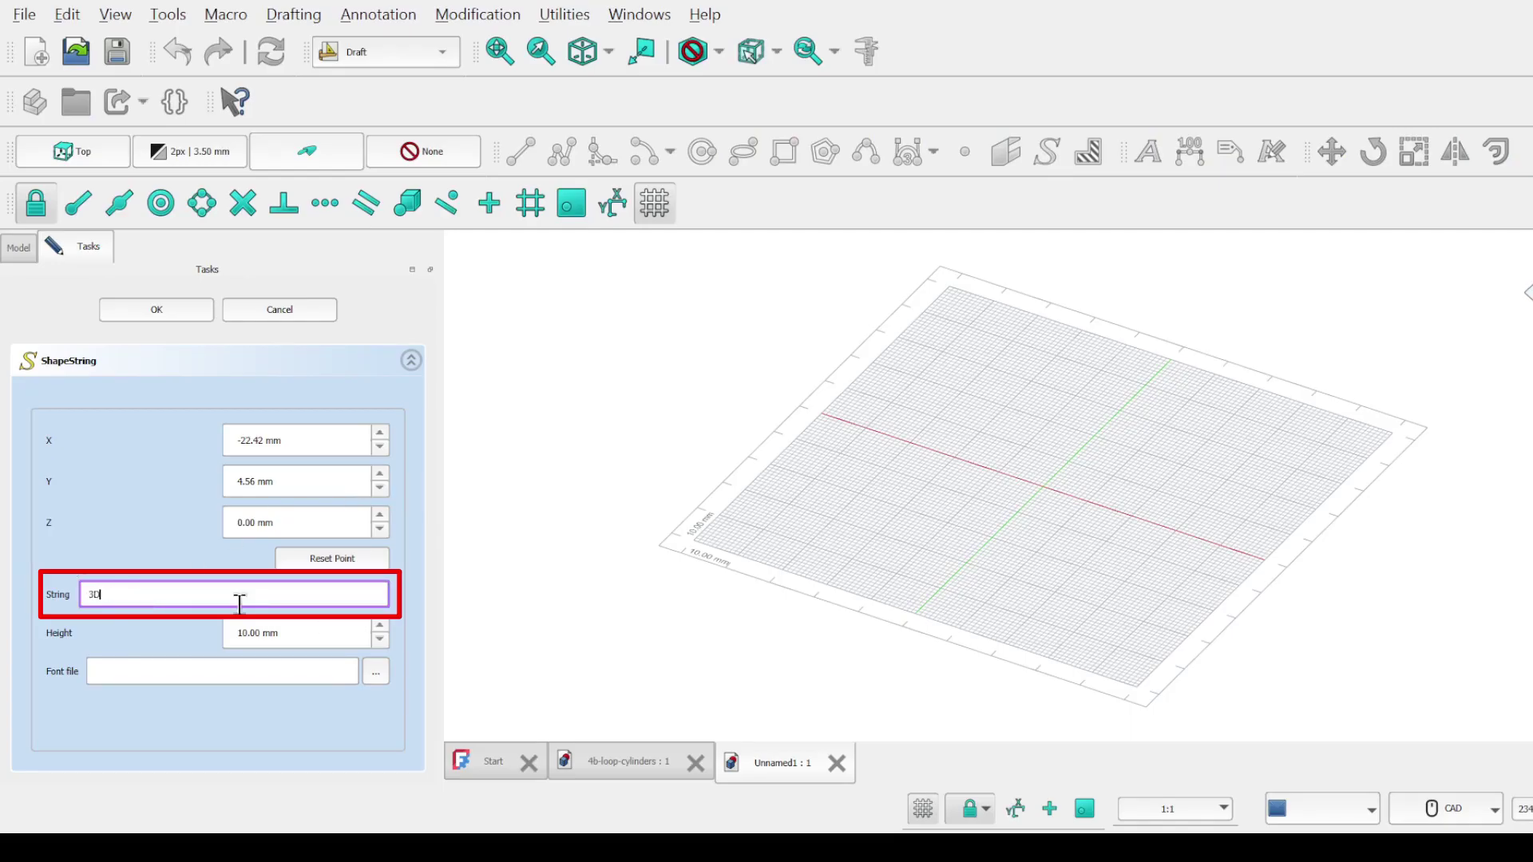
type("PRINT")
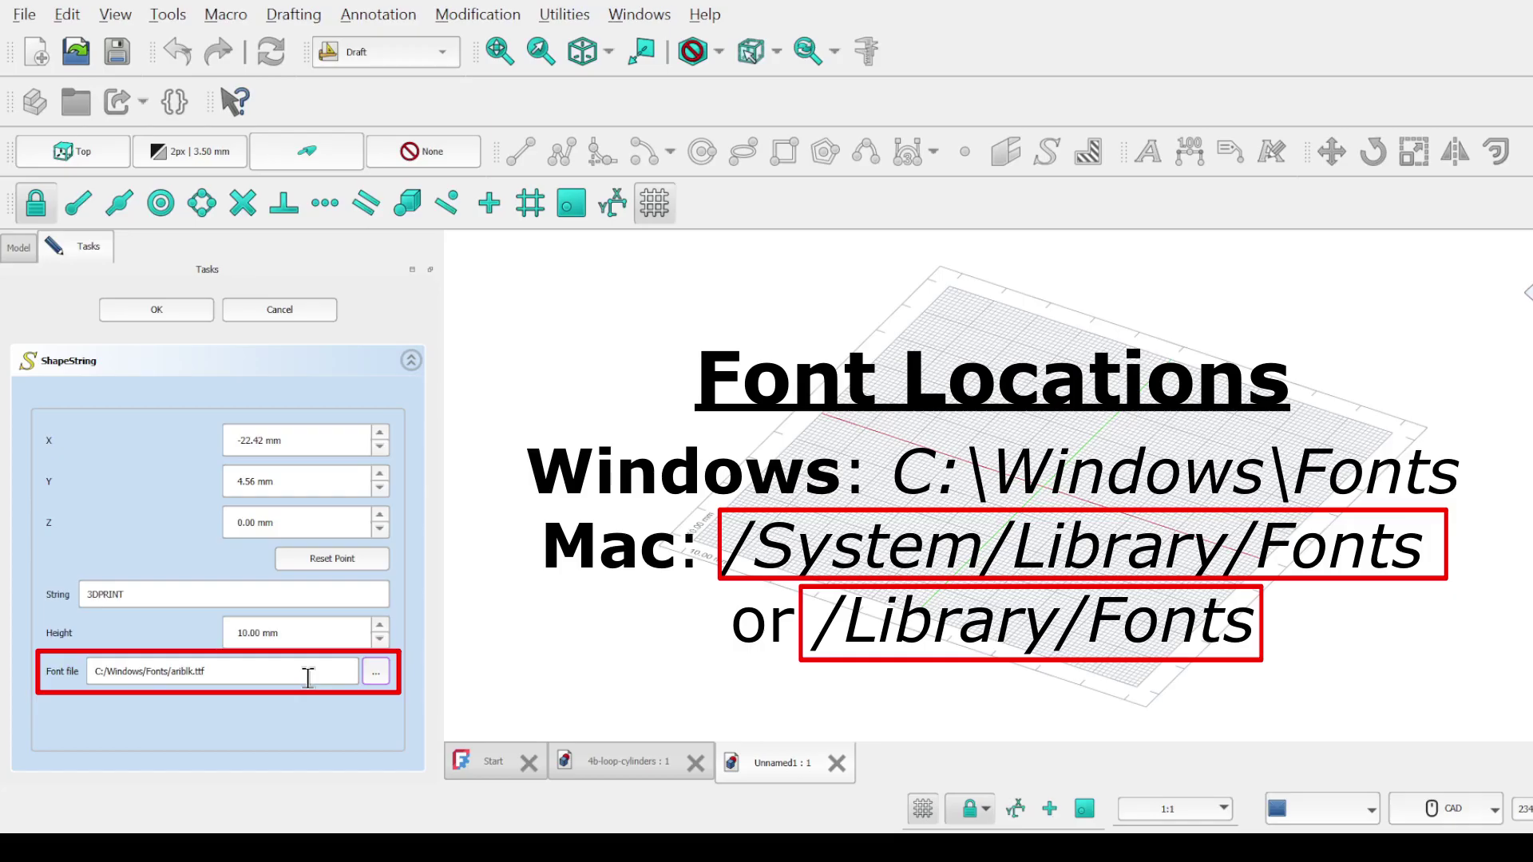
left_click(157, 319)
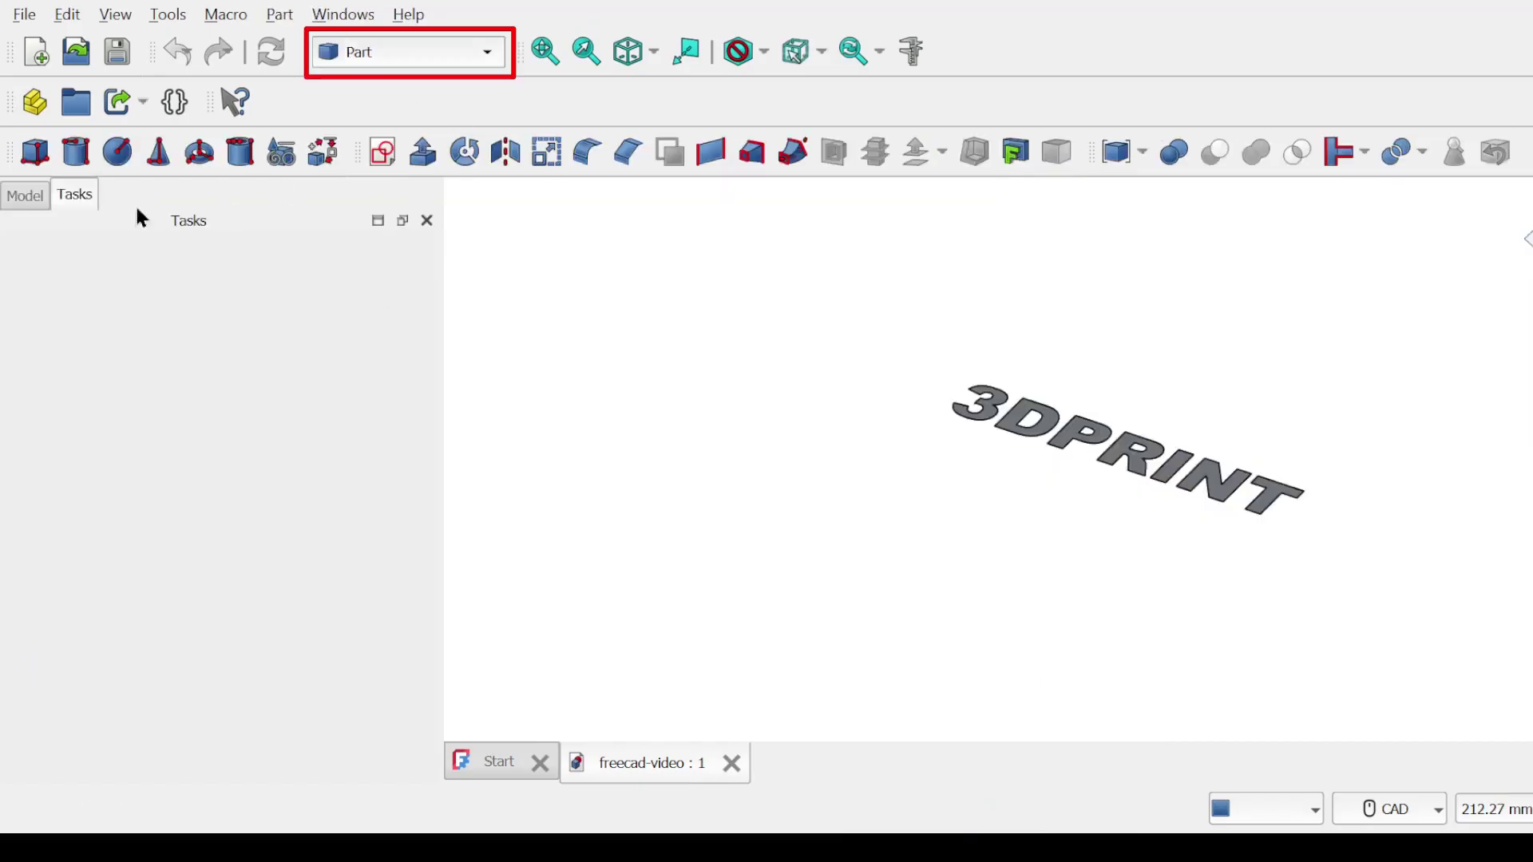
Explode the ShapeString into seven letter pieces and expand the Exploded ShapeString group.
left_click(17, 198)
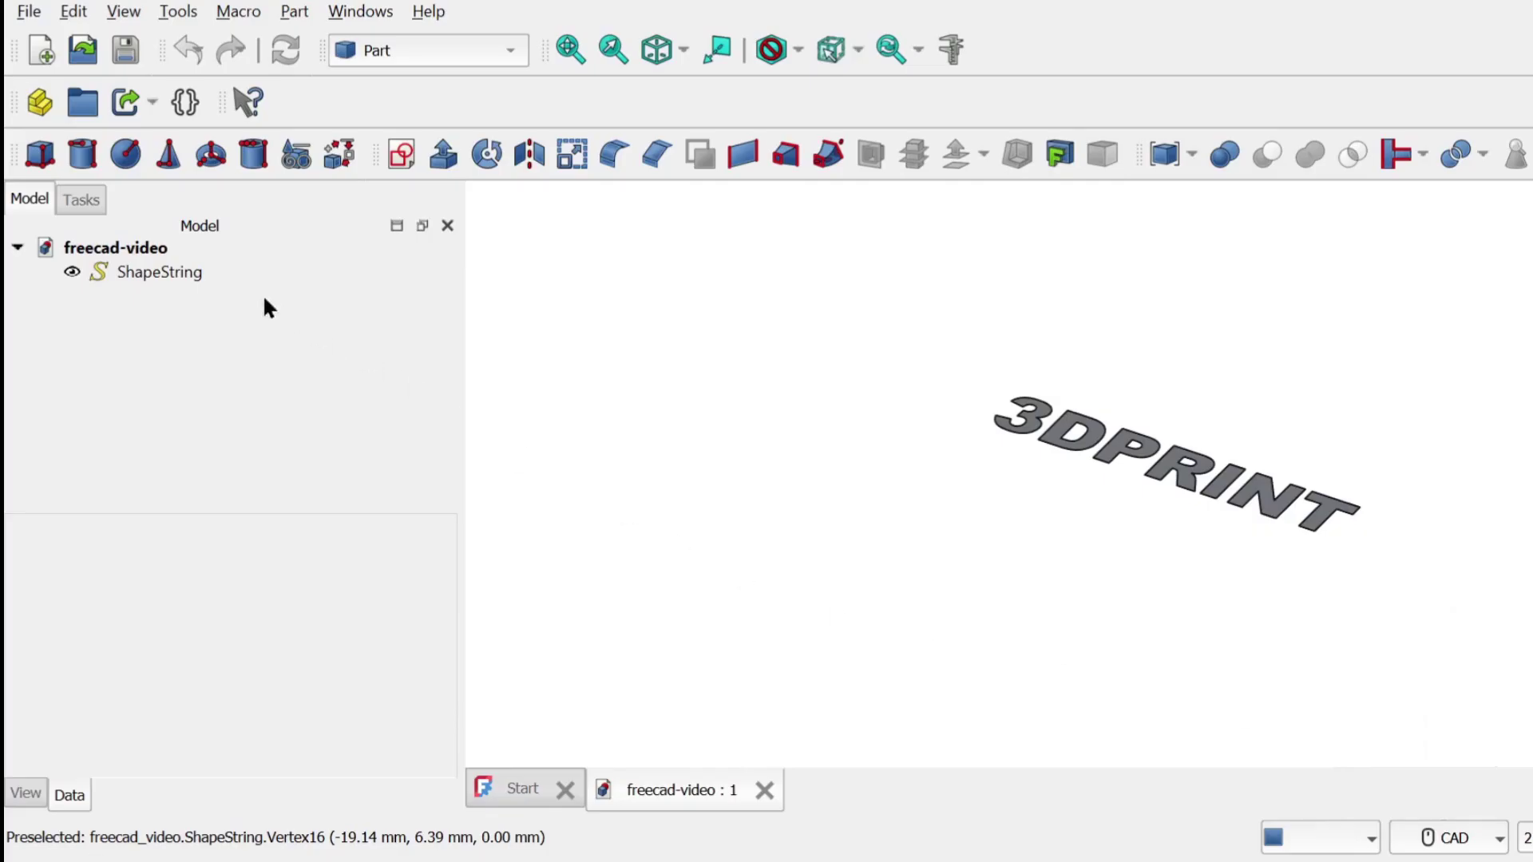
left_click(169, 273)
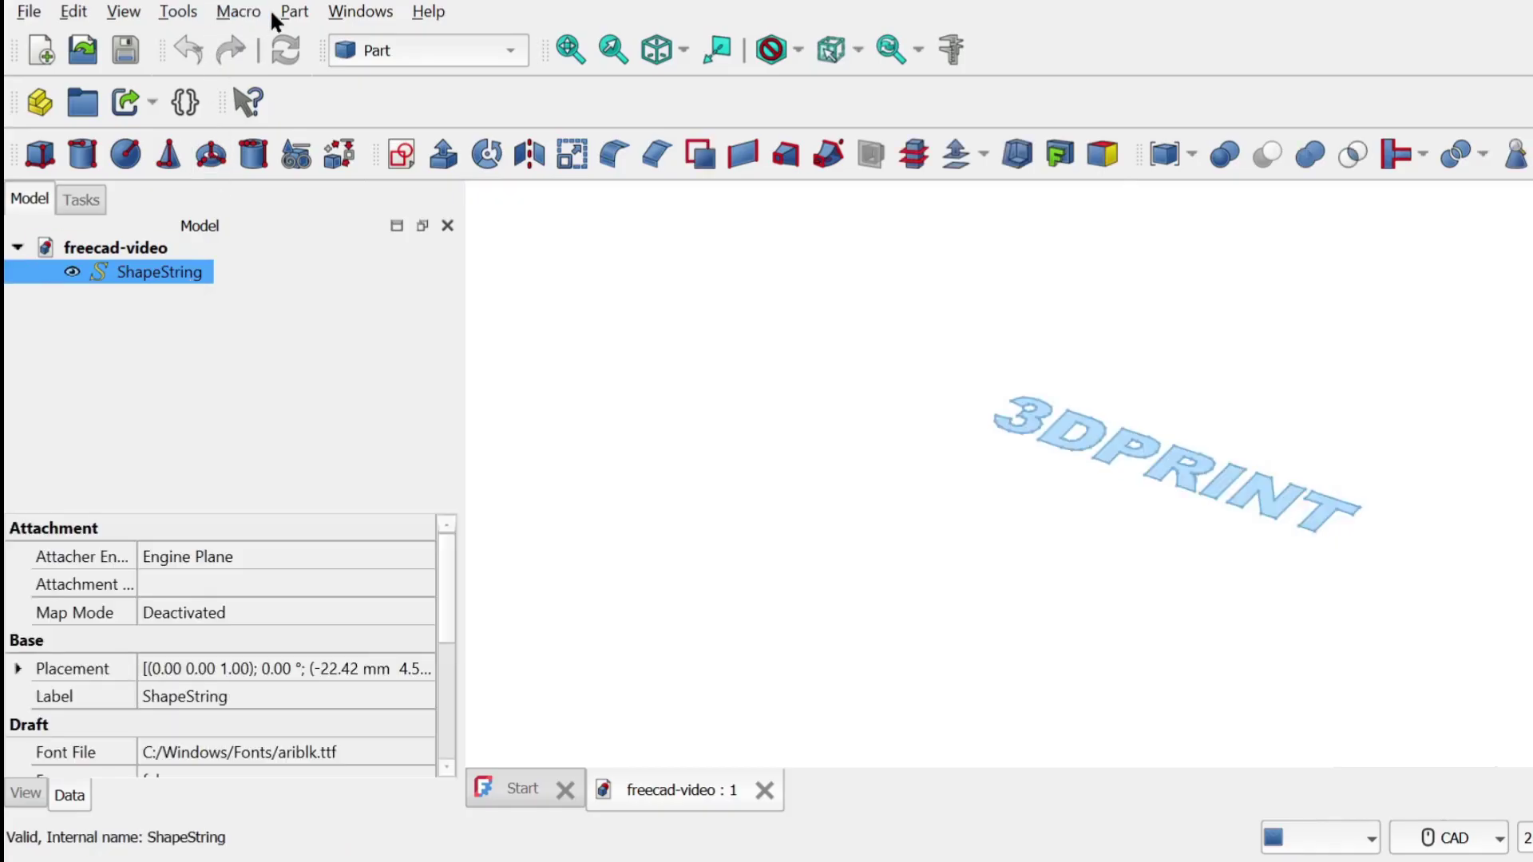
left_click(294, 14)
mouse_move(491, 572)
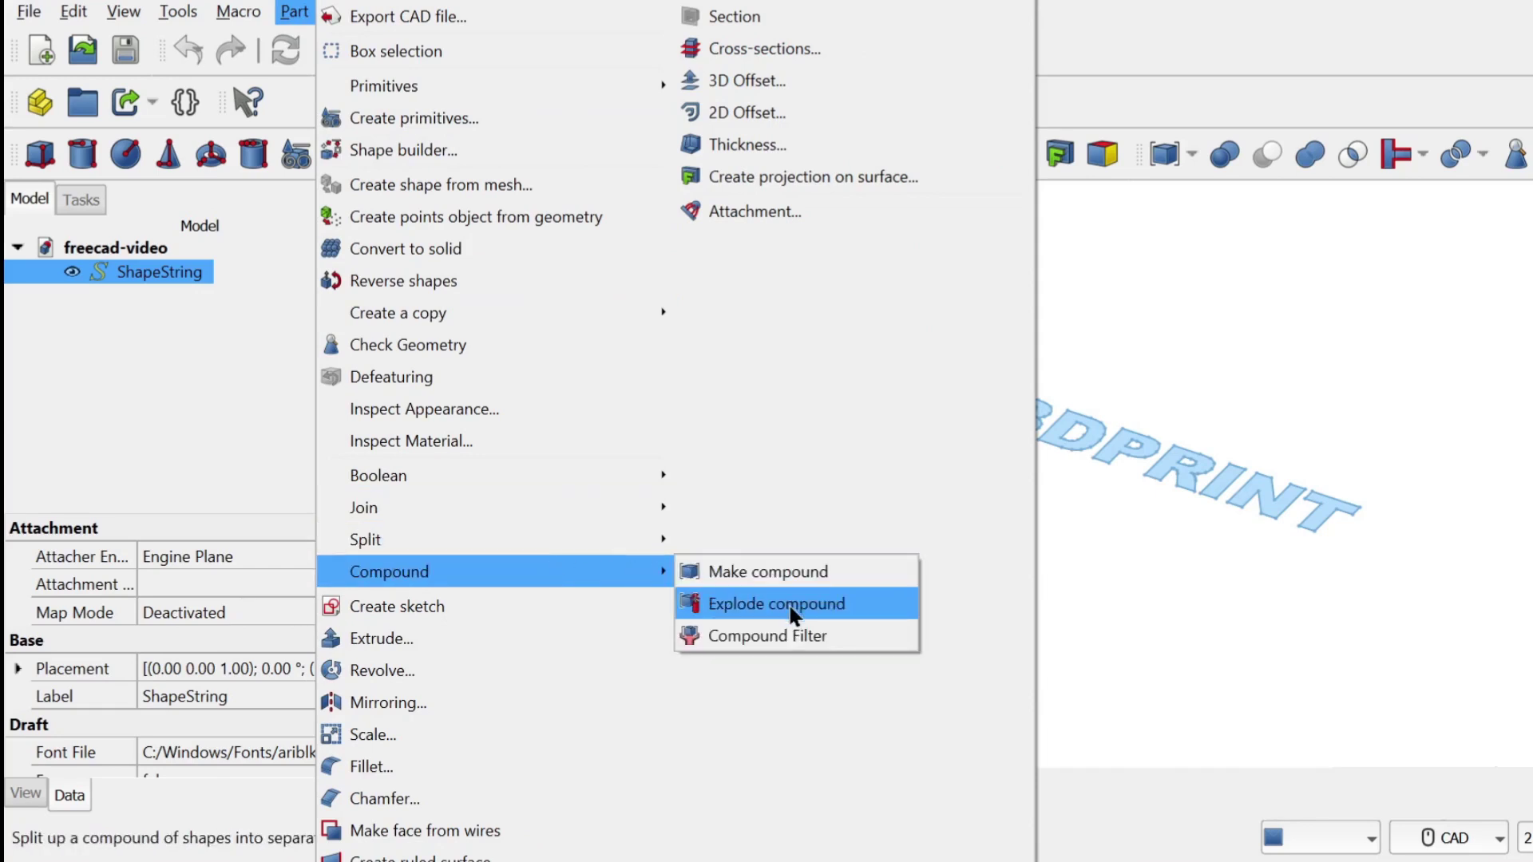
left_click(792, 616)
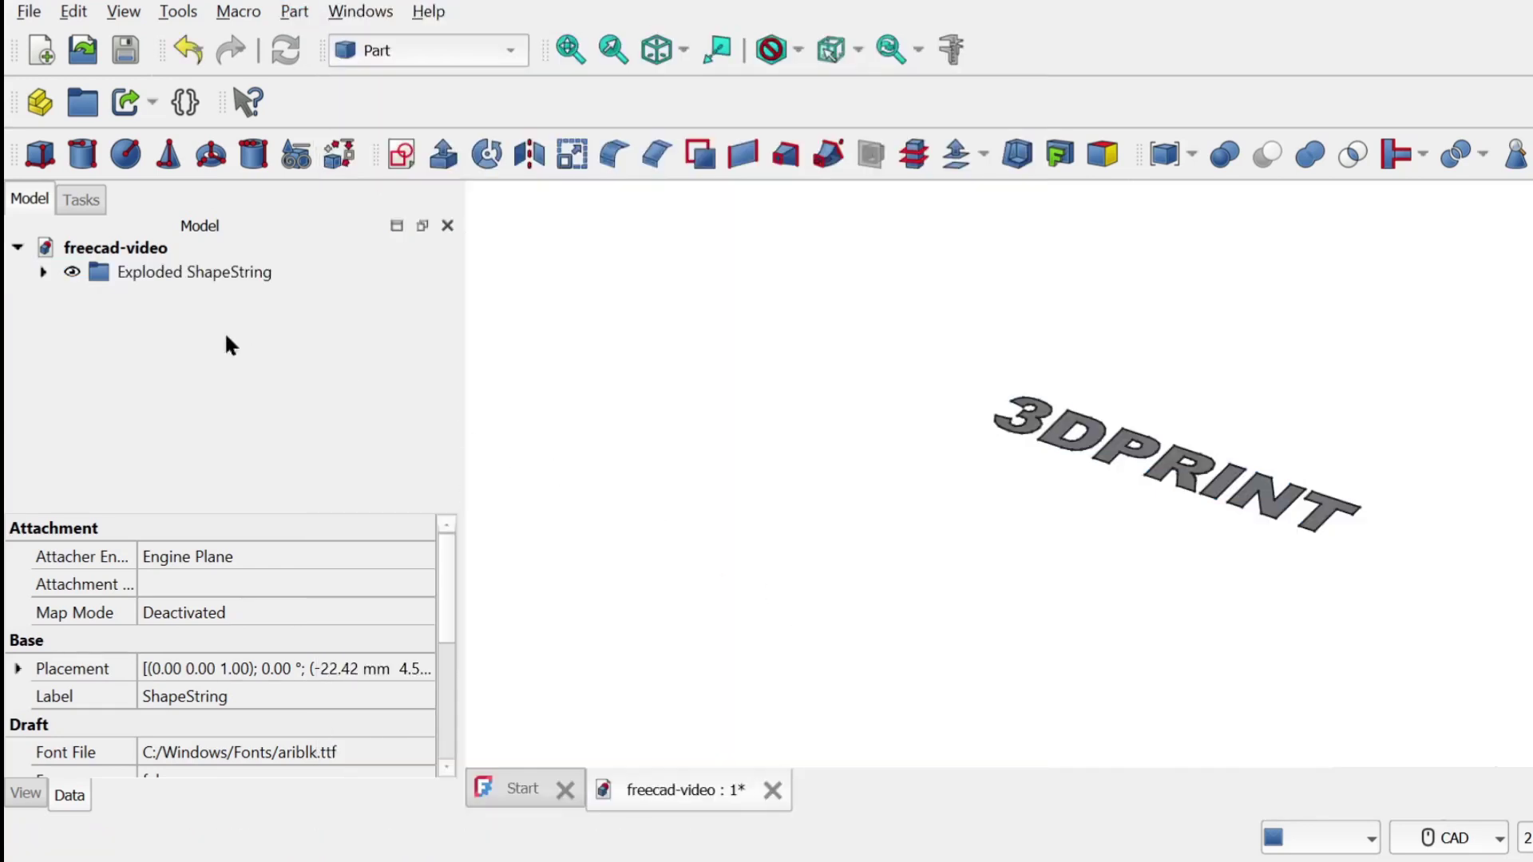
left_click(108, 276)
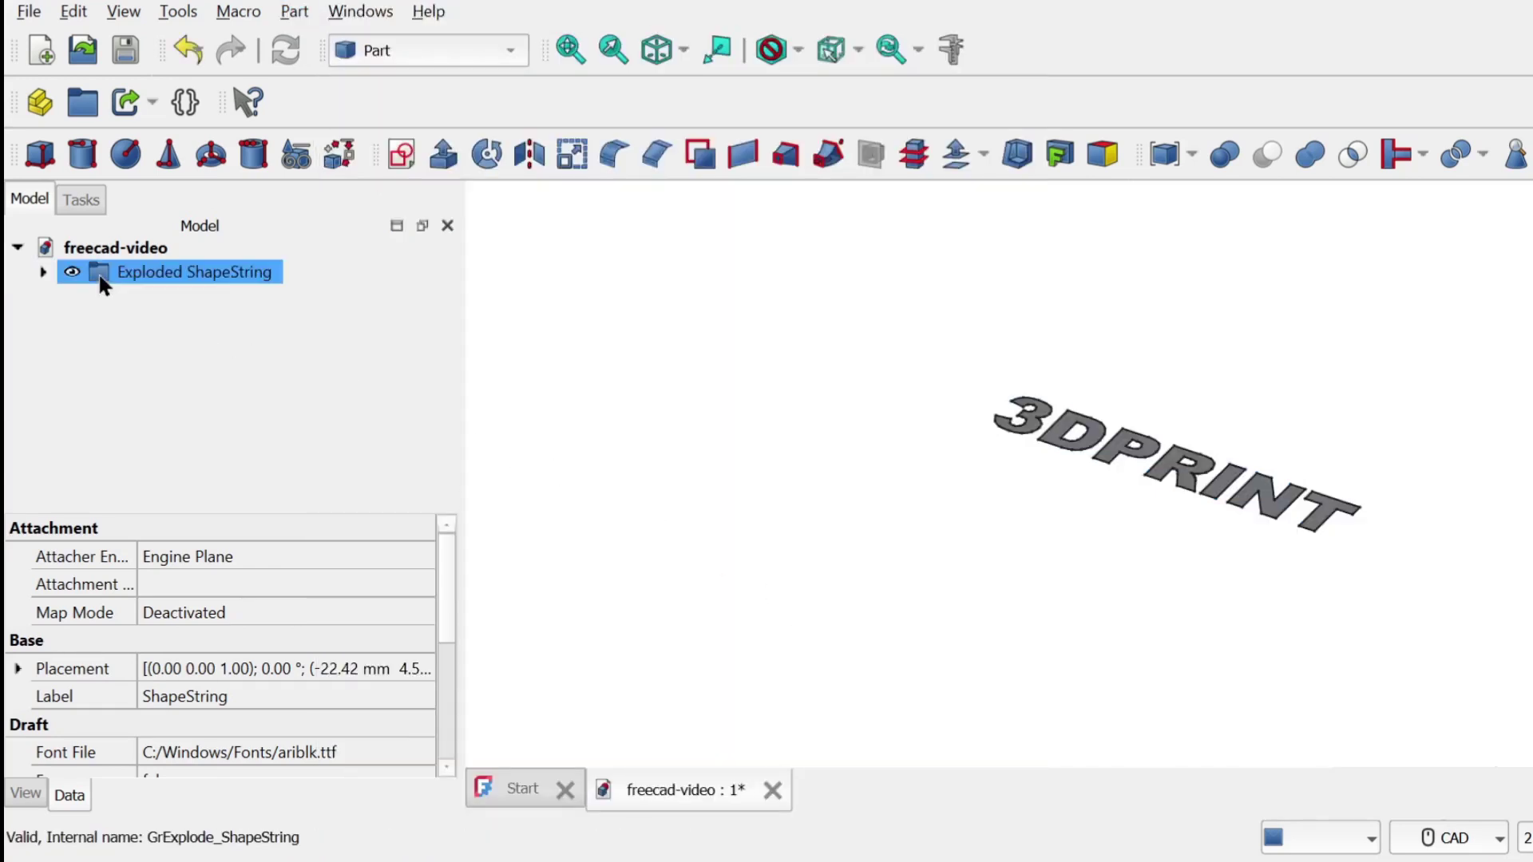
left_click(44, 274)
left_click_drag(177, 316, 207, 446)
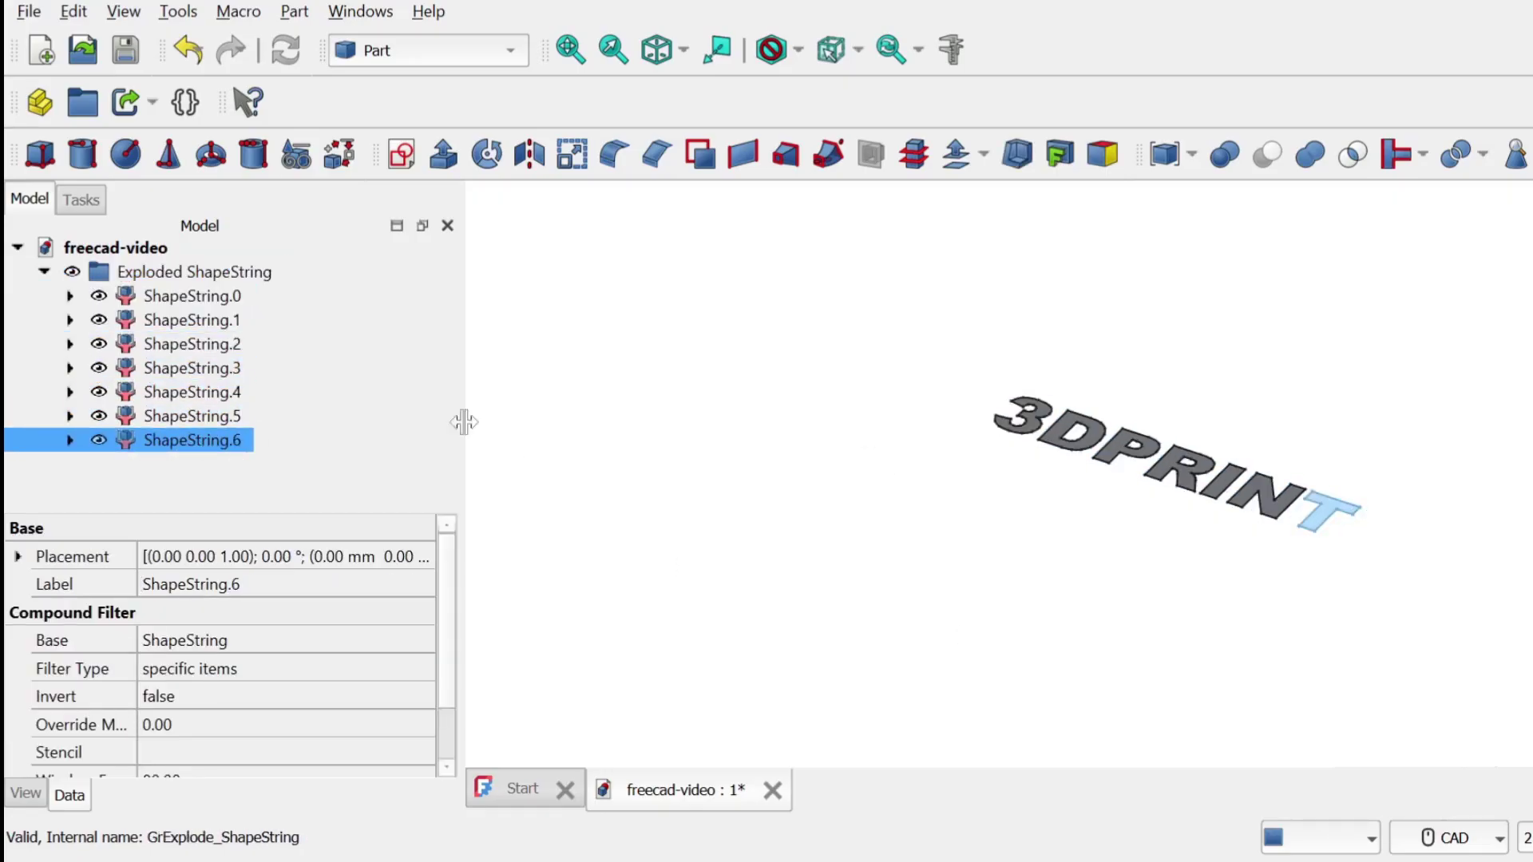
Extrude the 3, P, I and T letter pieces 4 mm.
left_click(223, 298)
left_click(214, 345, "ctrl")
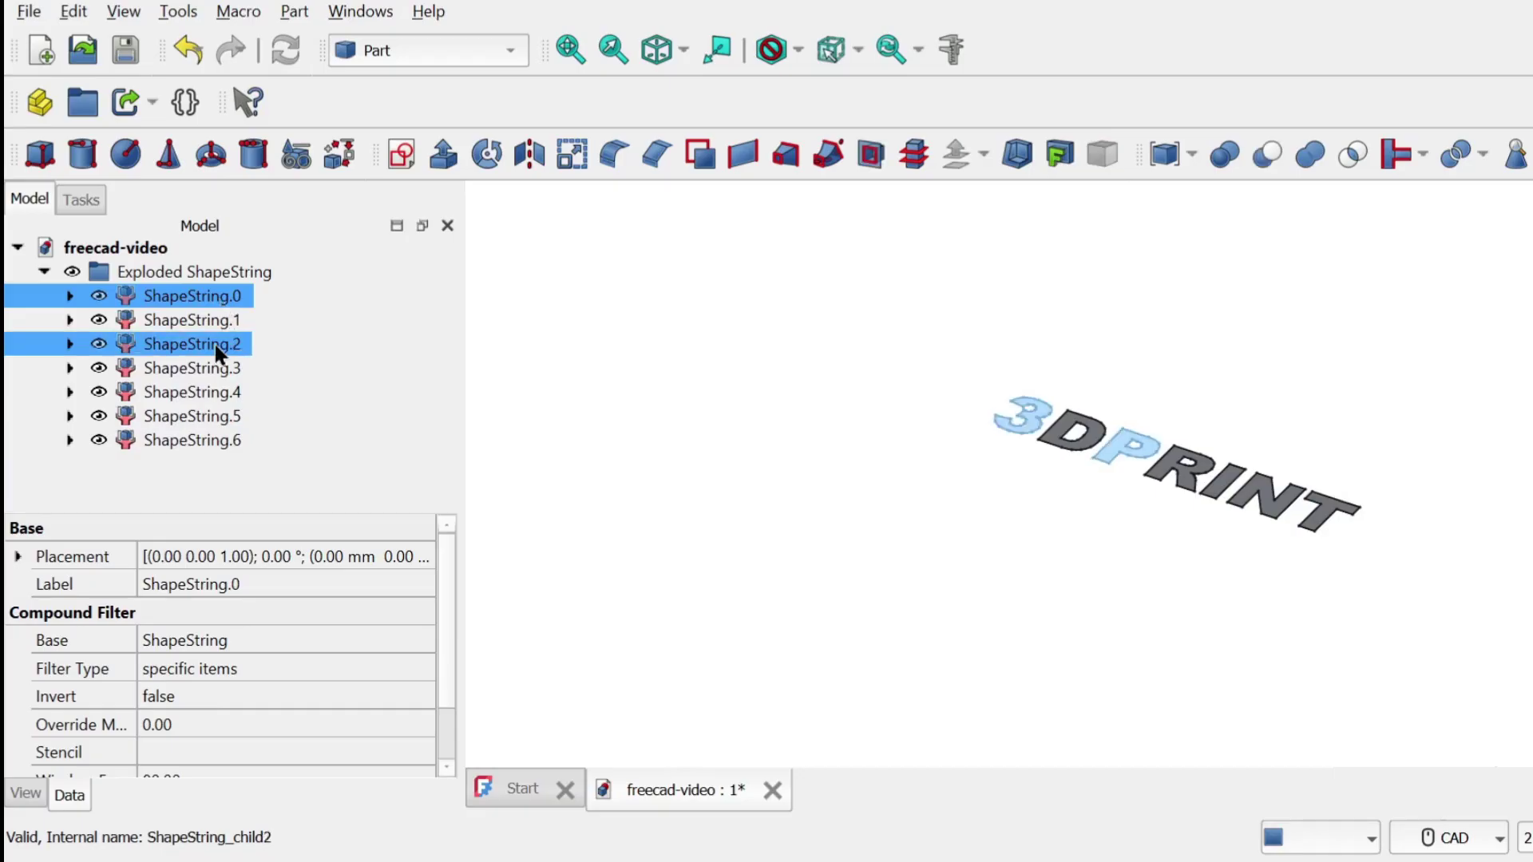
left_click(219, 391, "ctrl")
left_click(229, 440, "ctrl")
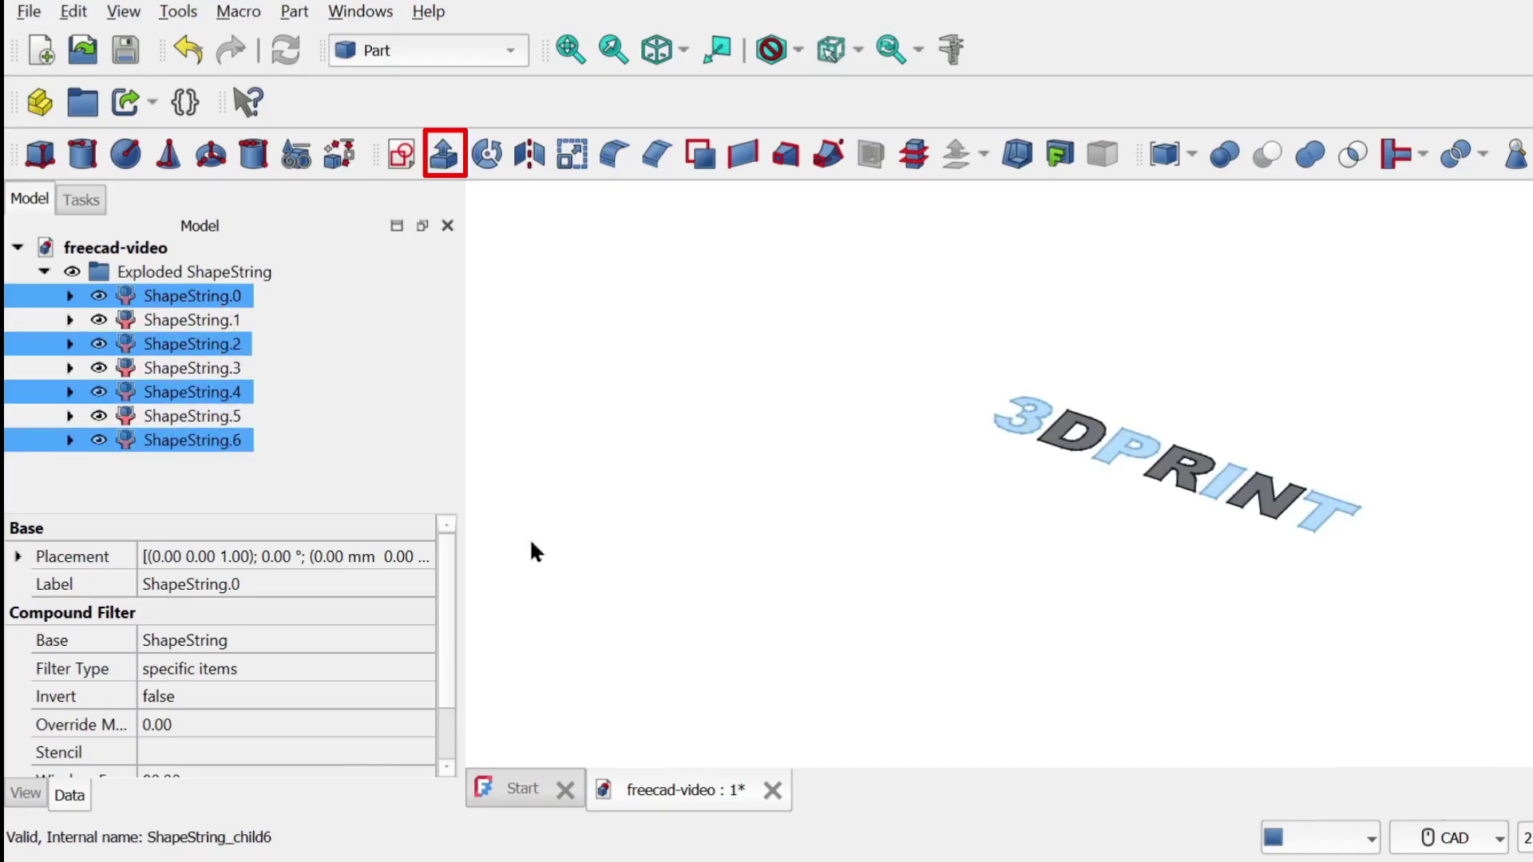
left_click(440, 162)
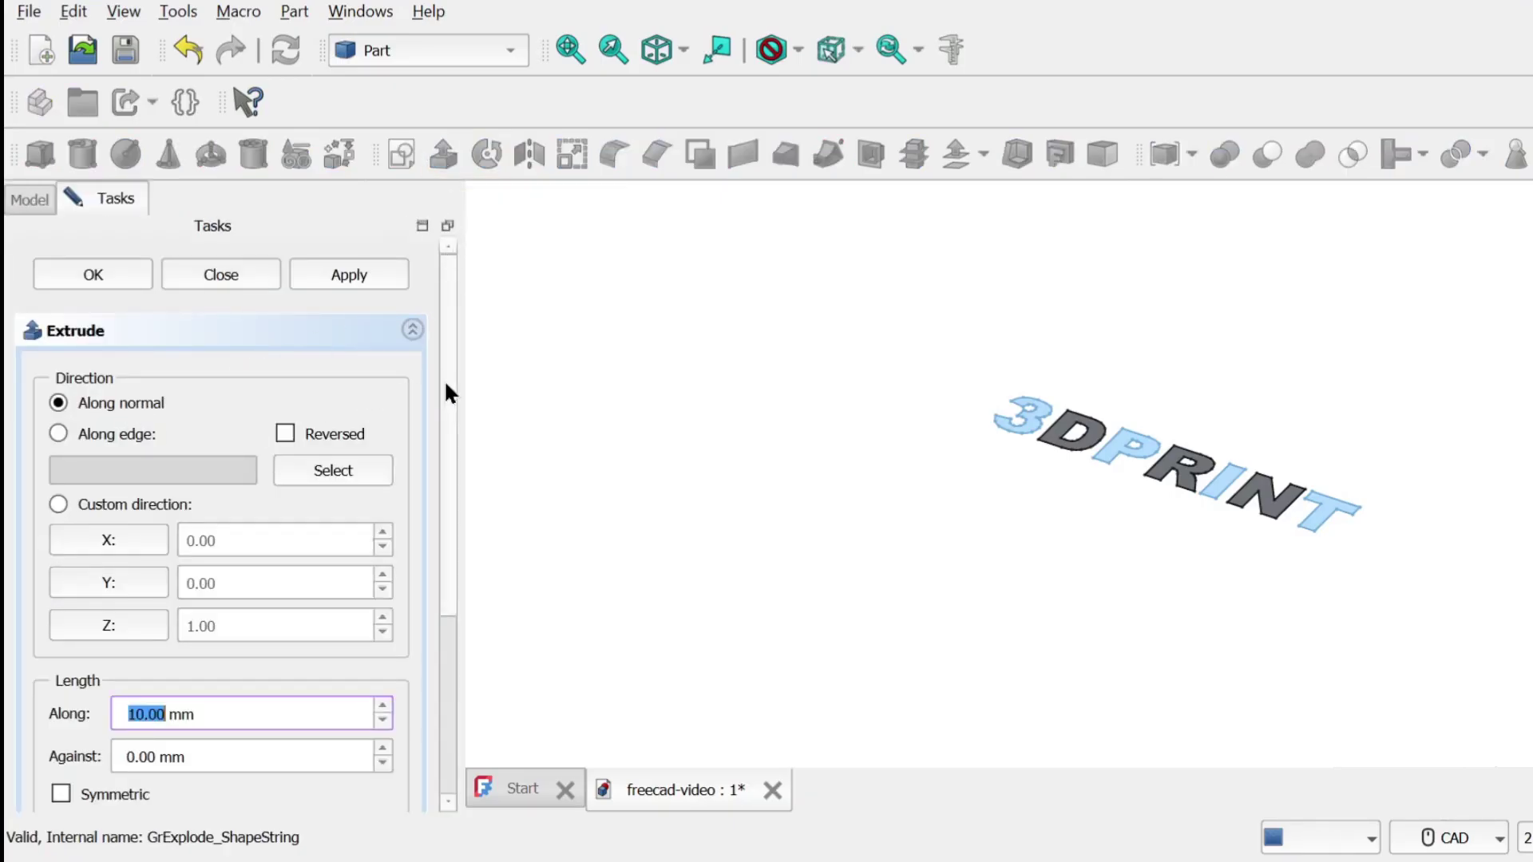
scroll(445, 380, "down", 3)
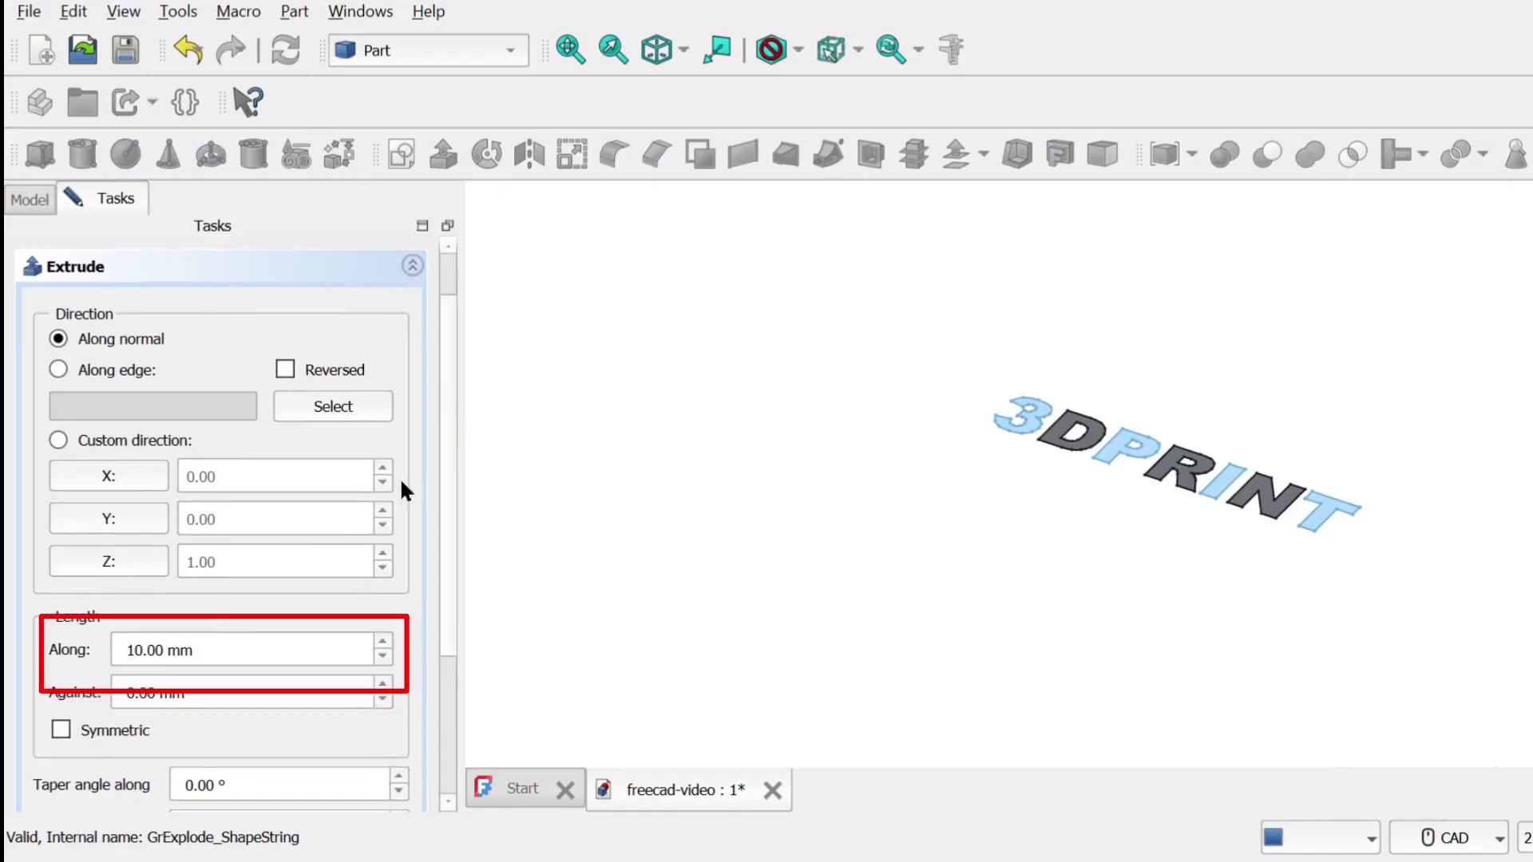
left_click_drag(236, 649, 97, 650)
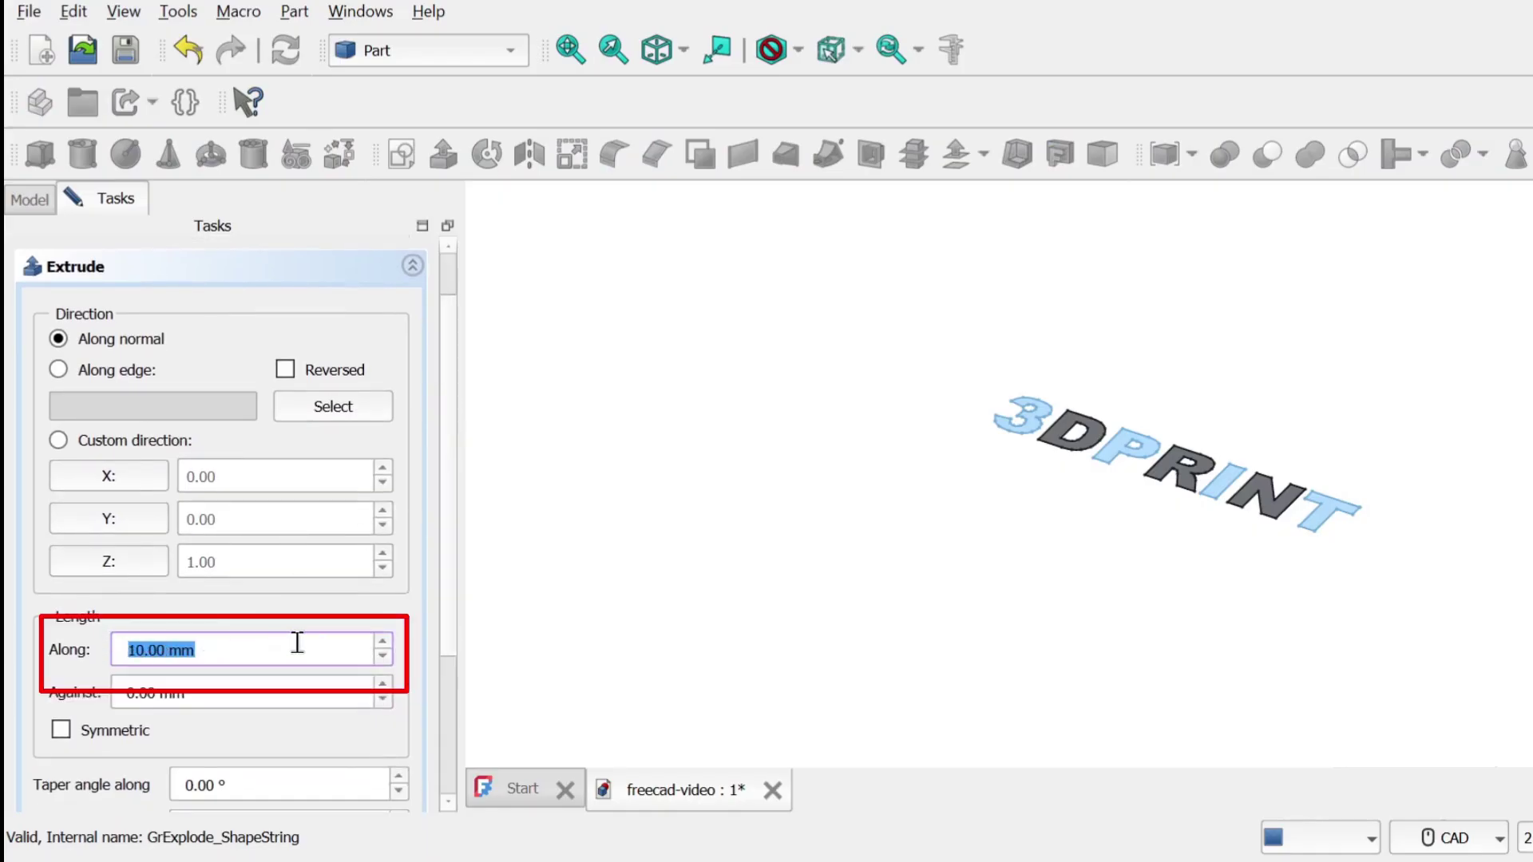
type("4")
scroll(438, 558, "down", 3)
scroll(449, 408, "up", 3)
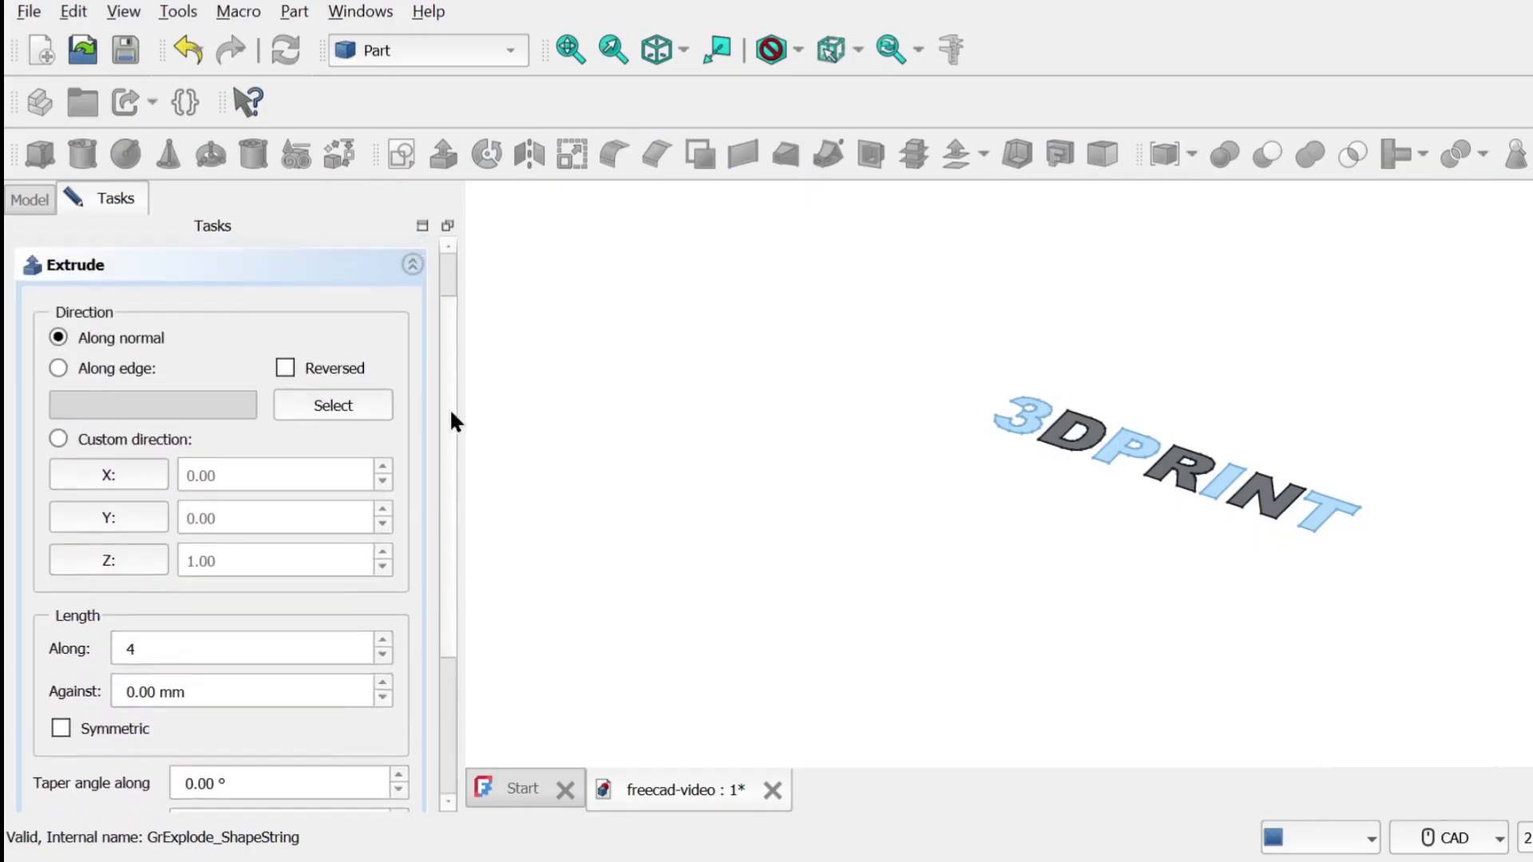
scroll(450, 409, "up", 2)
left_click(104, 277)
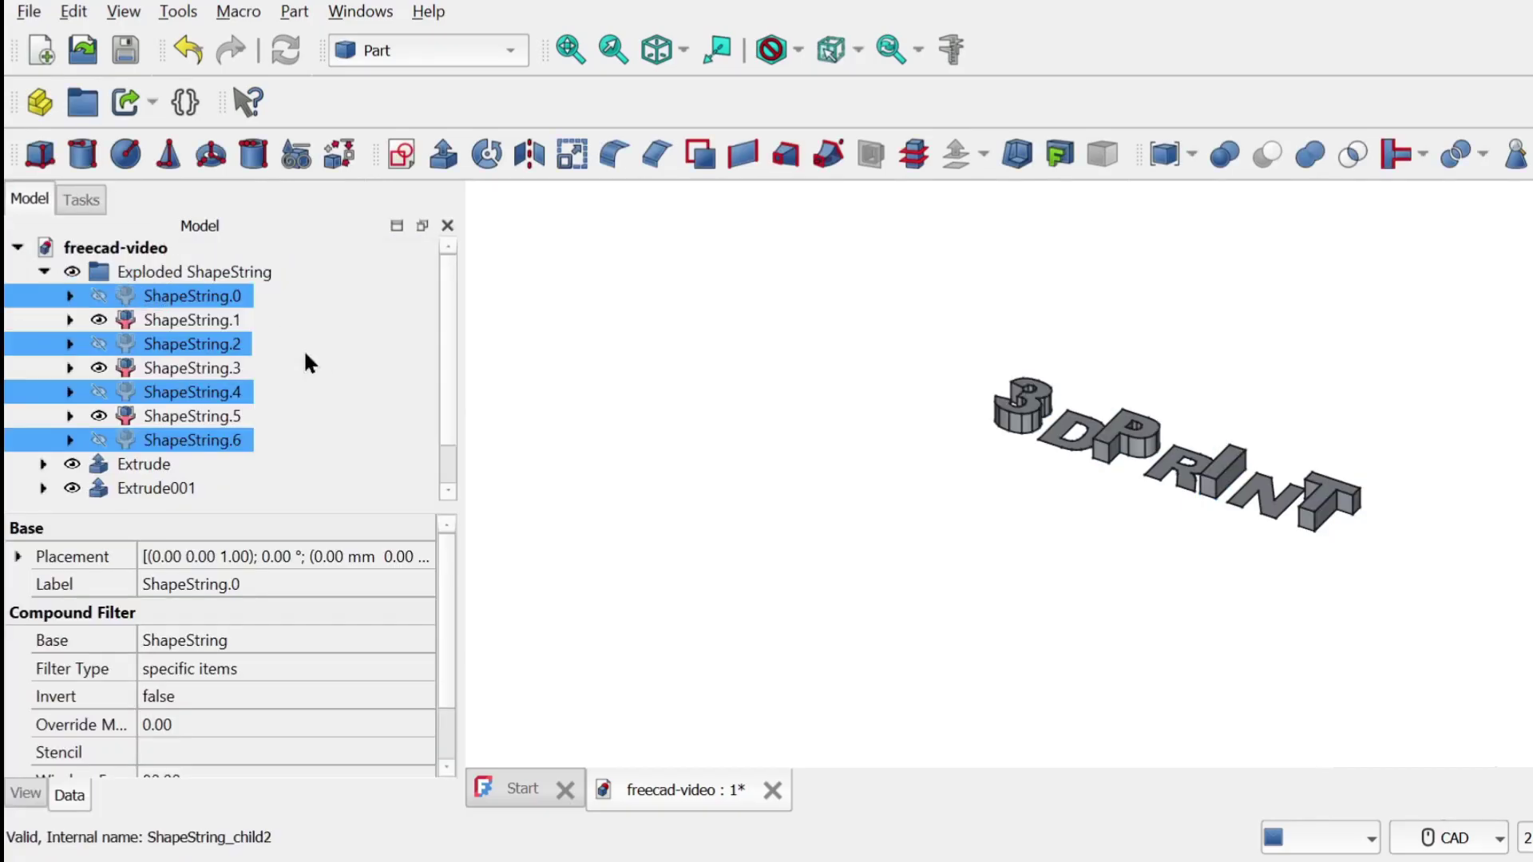
Select the D, R and N letter pieces together.
left_click(239, 320, "ctrl")
left_click(230, 368, "ctrl")
left_click(221, 415, "ctrl")
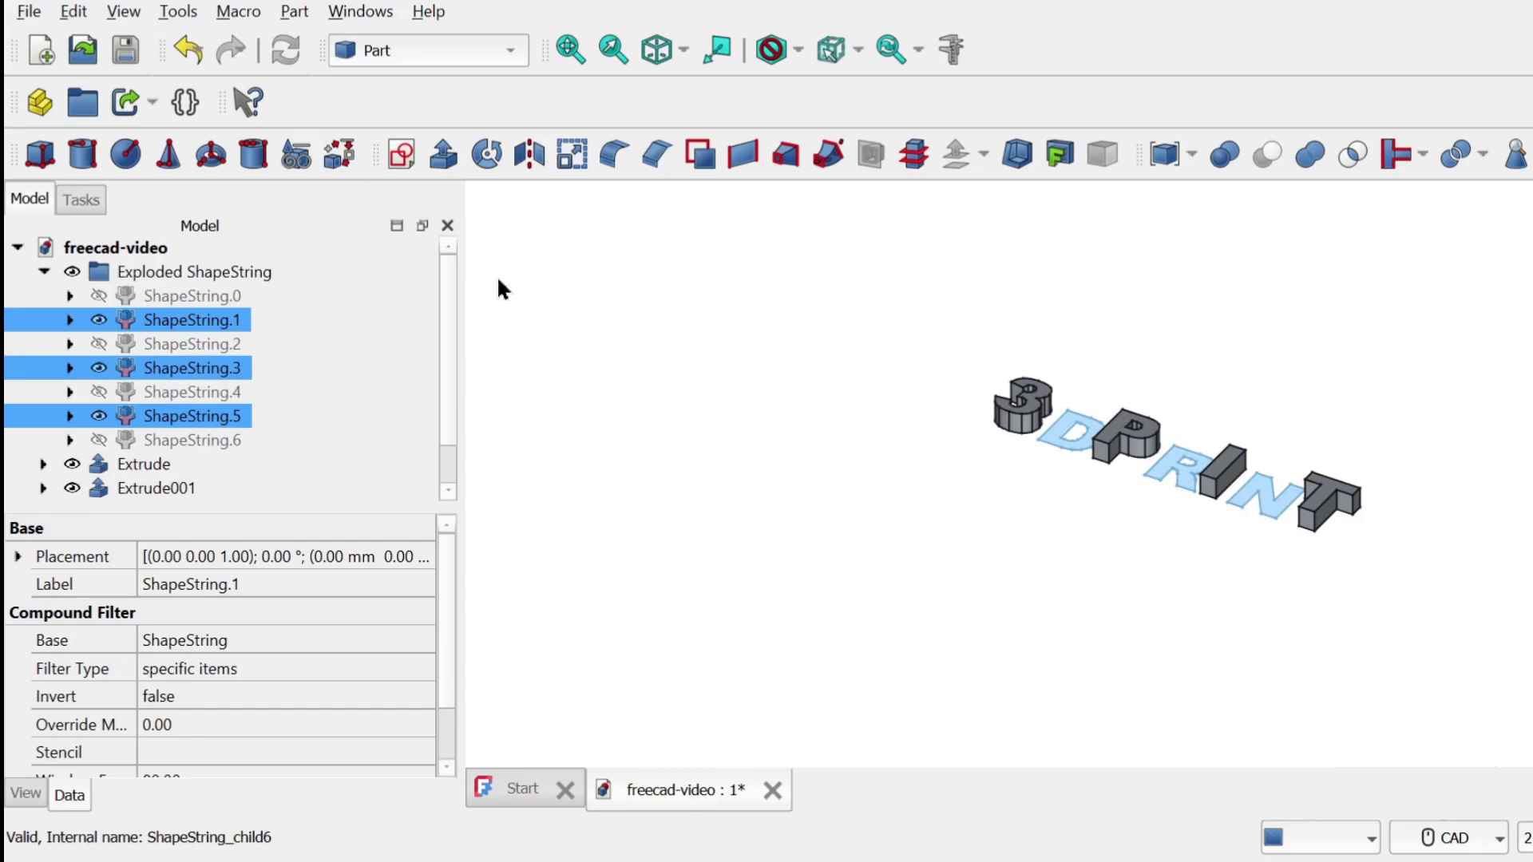
Extrude the selected D, R and N letters 6 mm.
left_click(442, 174)
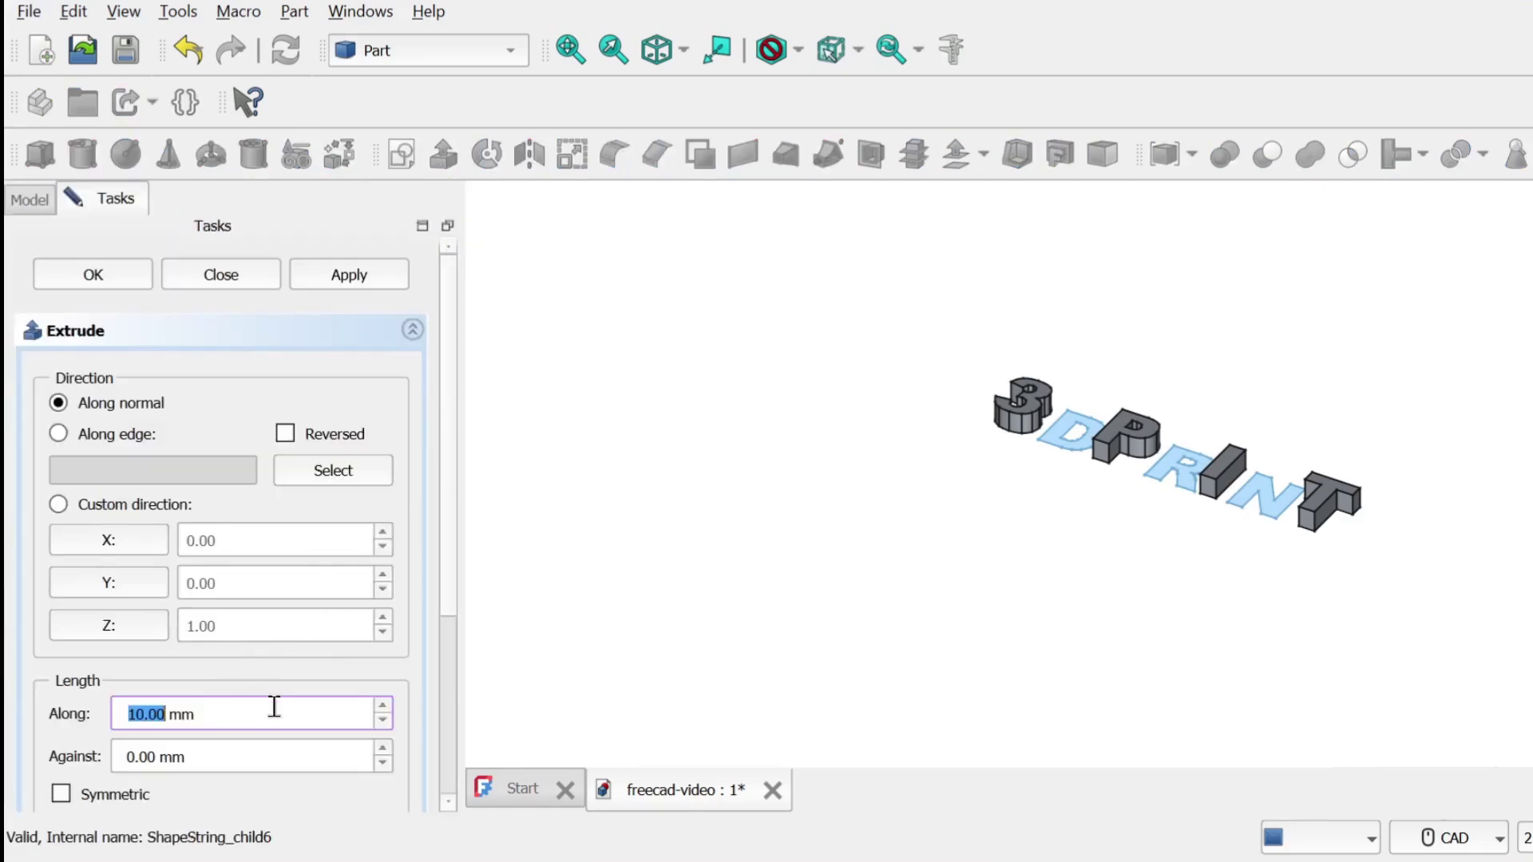
left_click_drag(274, 708, 90, 720)
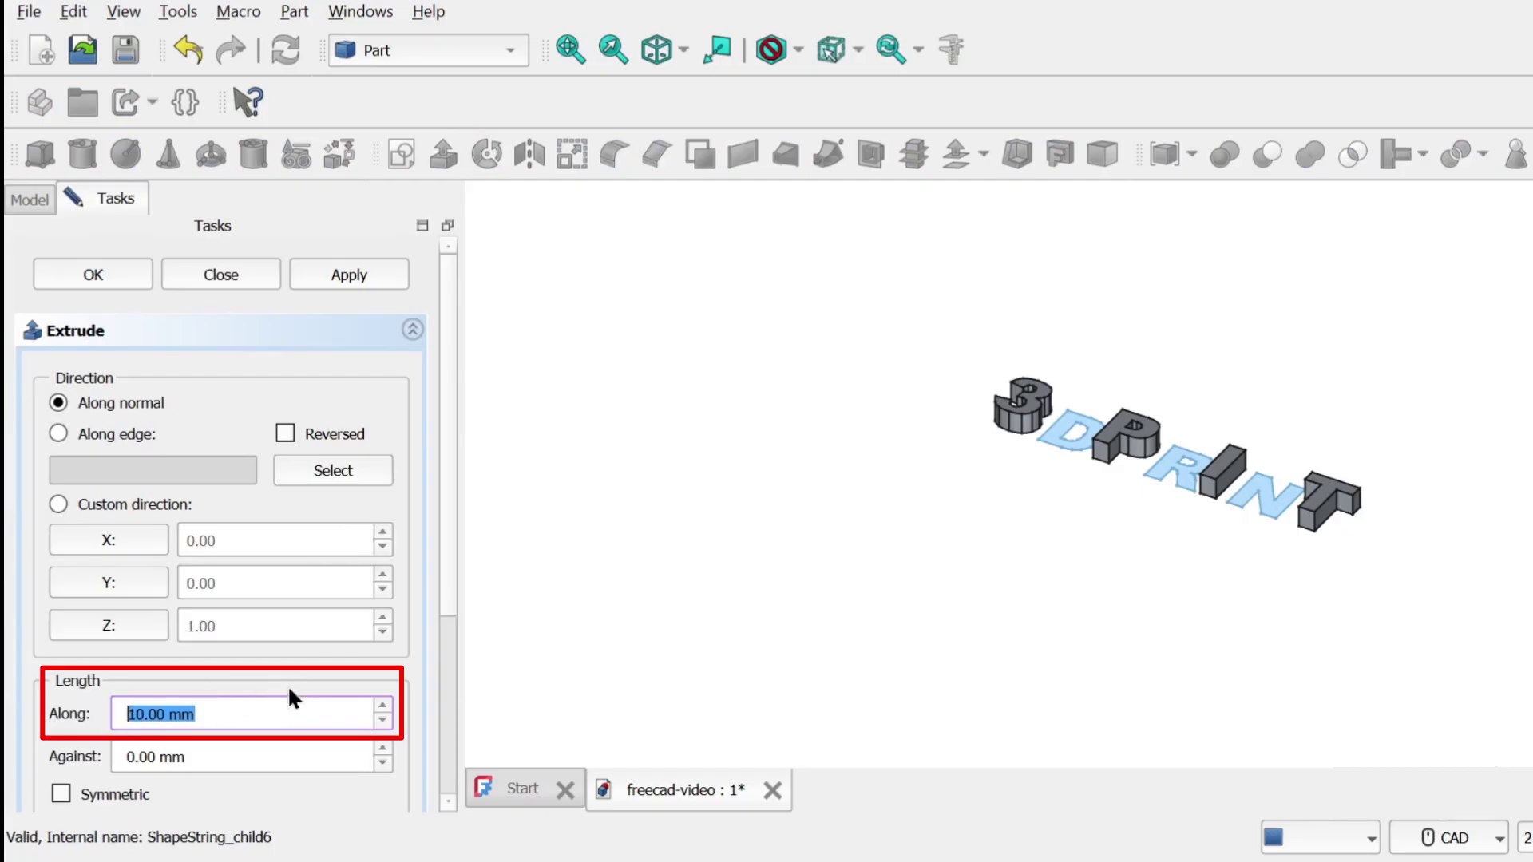
type("6")
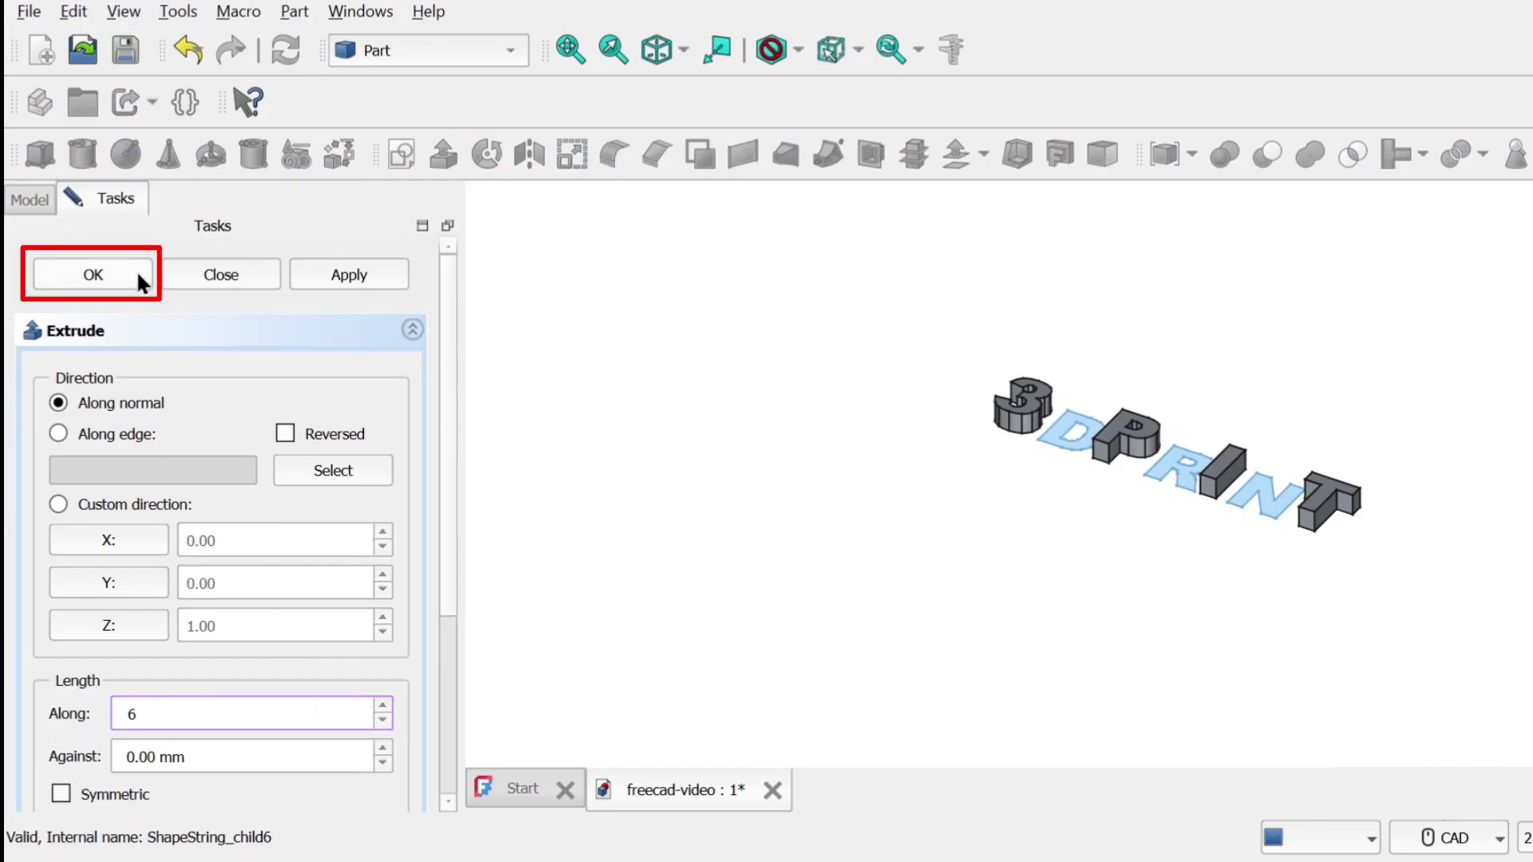
left_click(137, 269)
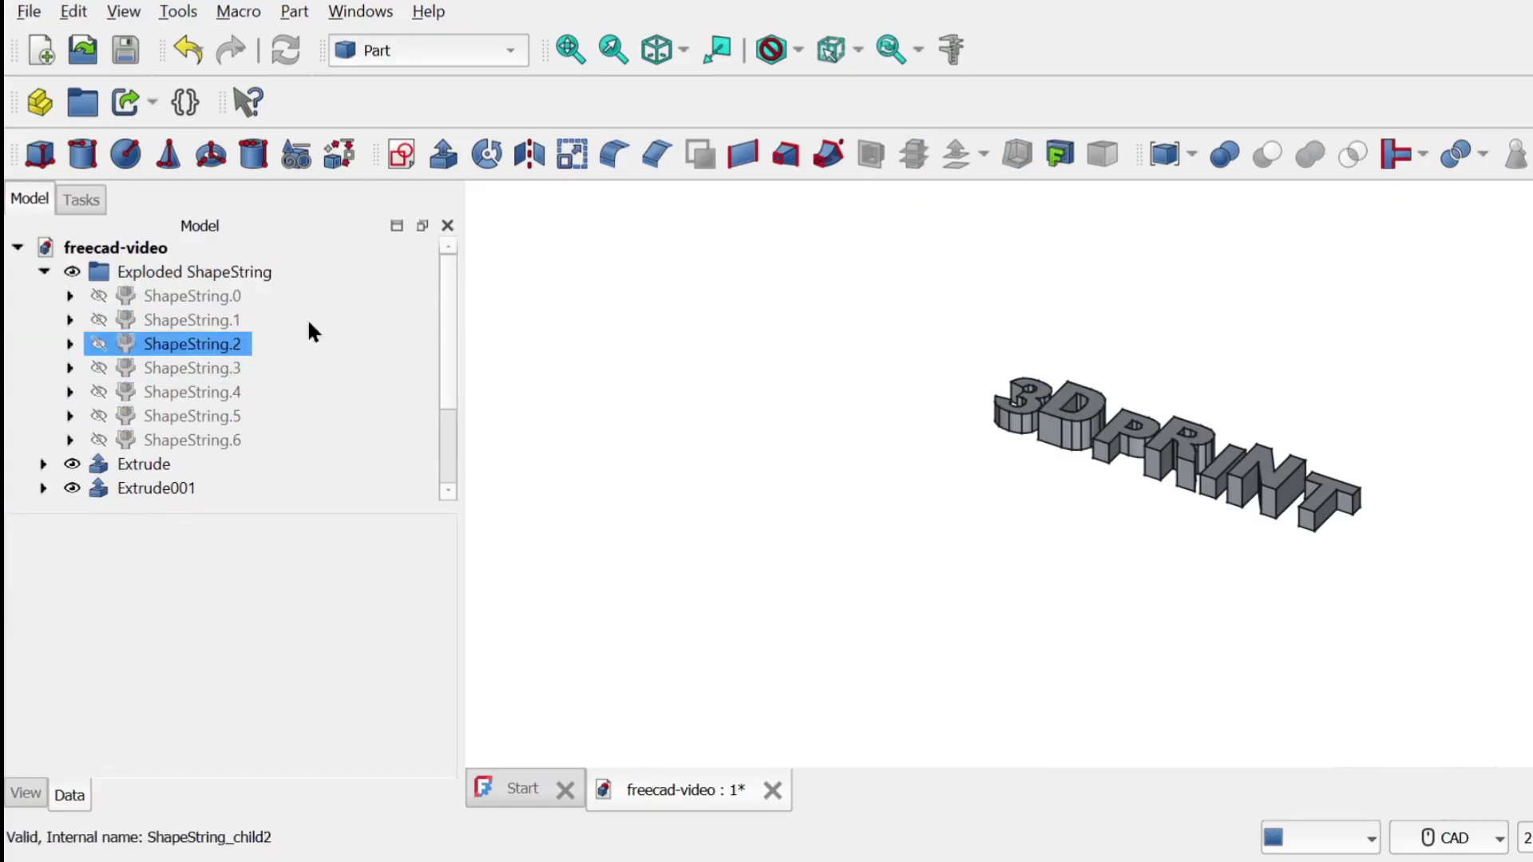
View from the front, select every letter extrusion except the 3, and expand Placement > Position.
left_click(124, 10)
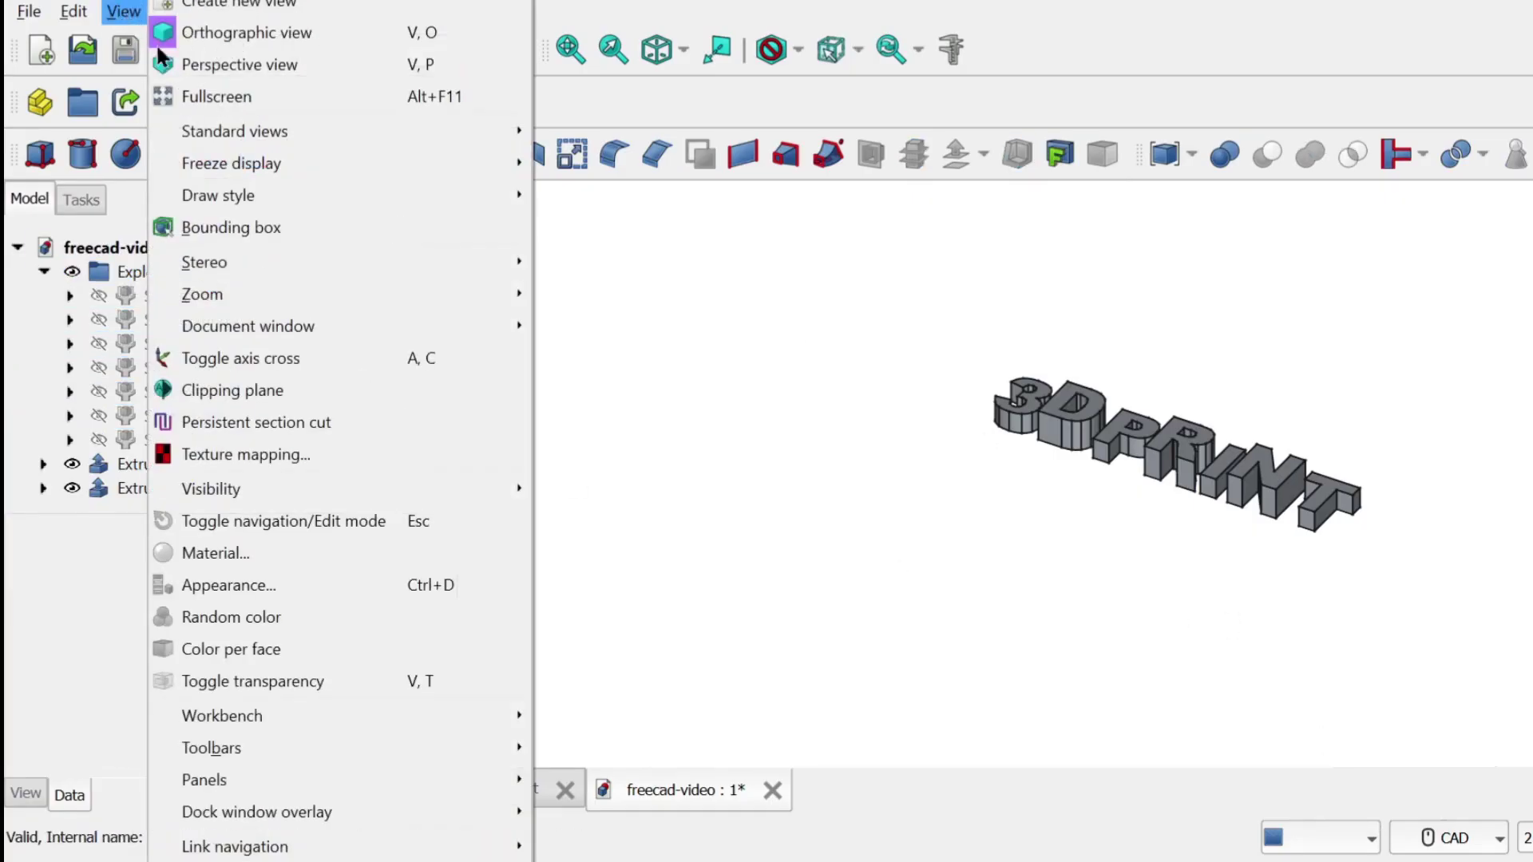
mouse_move(235, 131)
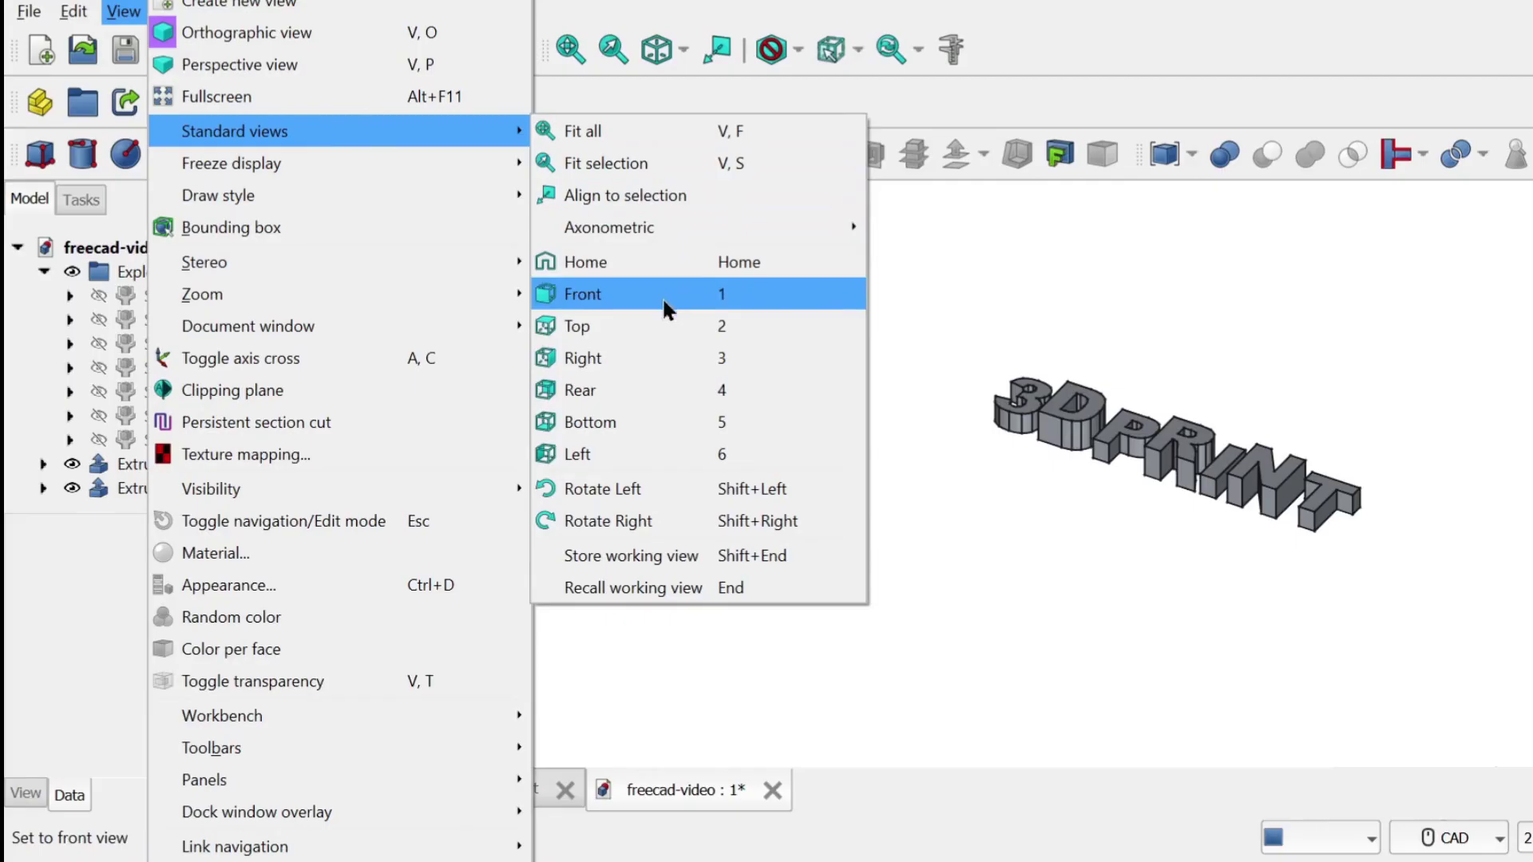
left_click(641, 327)
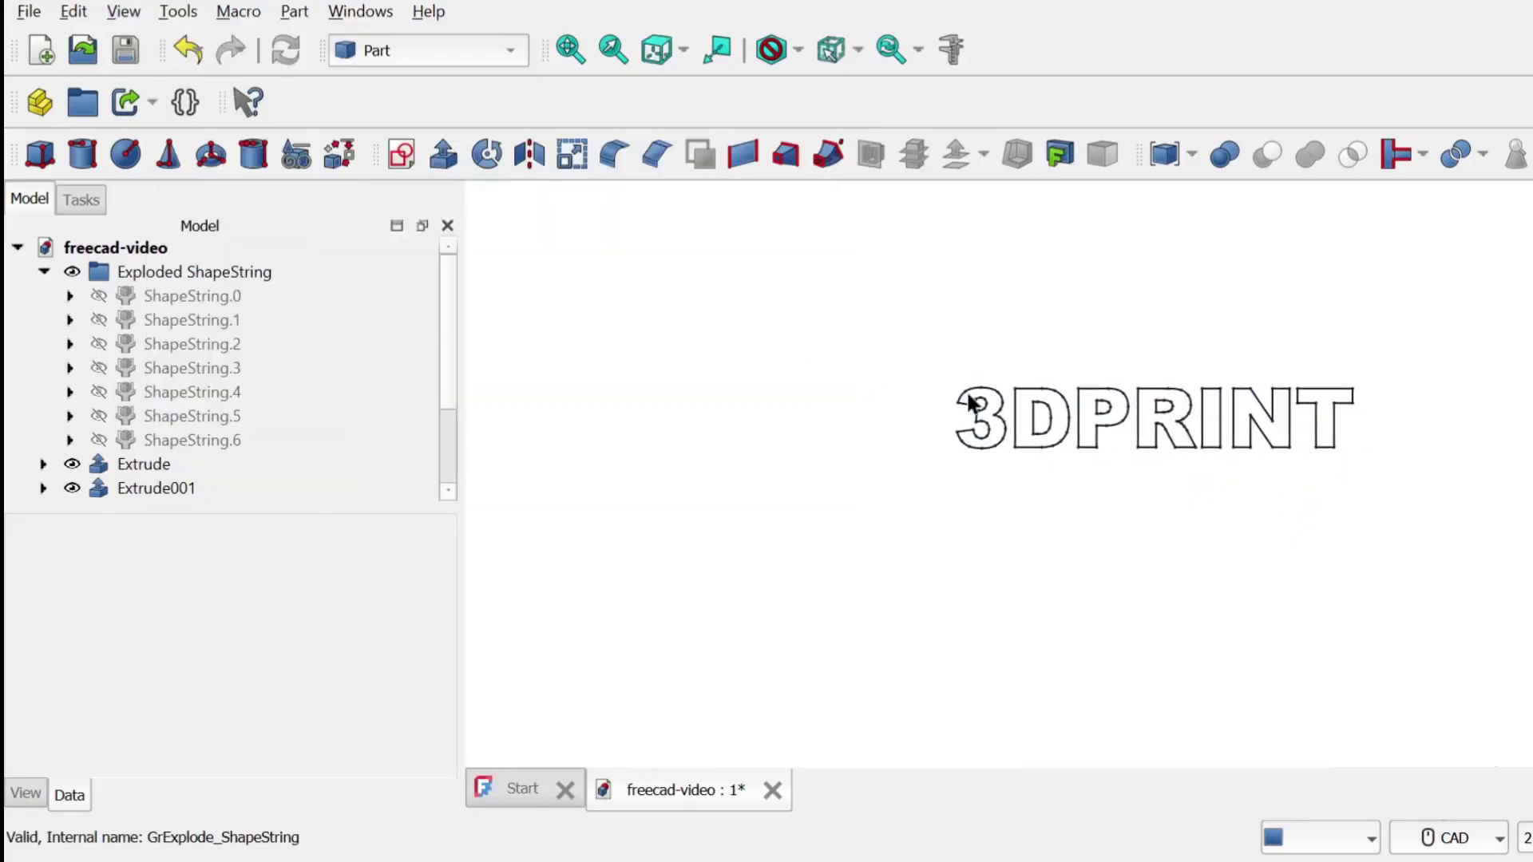
left_click(167, 441)
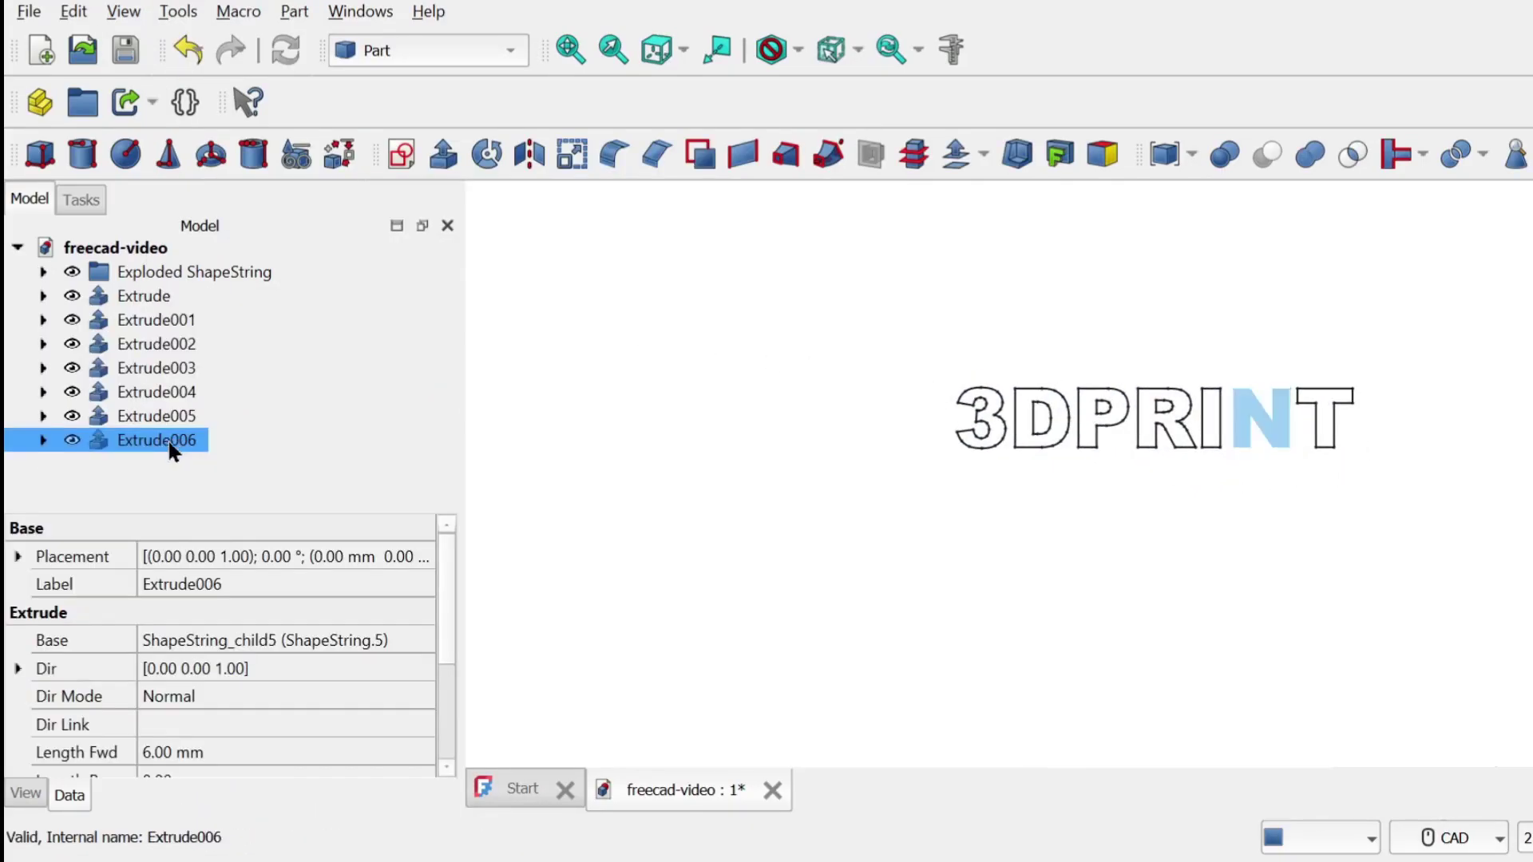
left_click(131, 295, "shift")
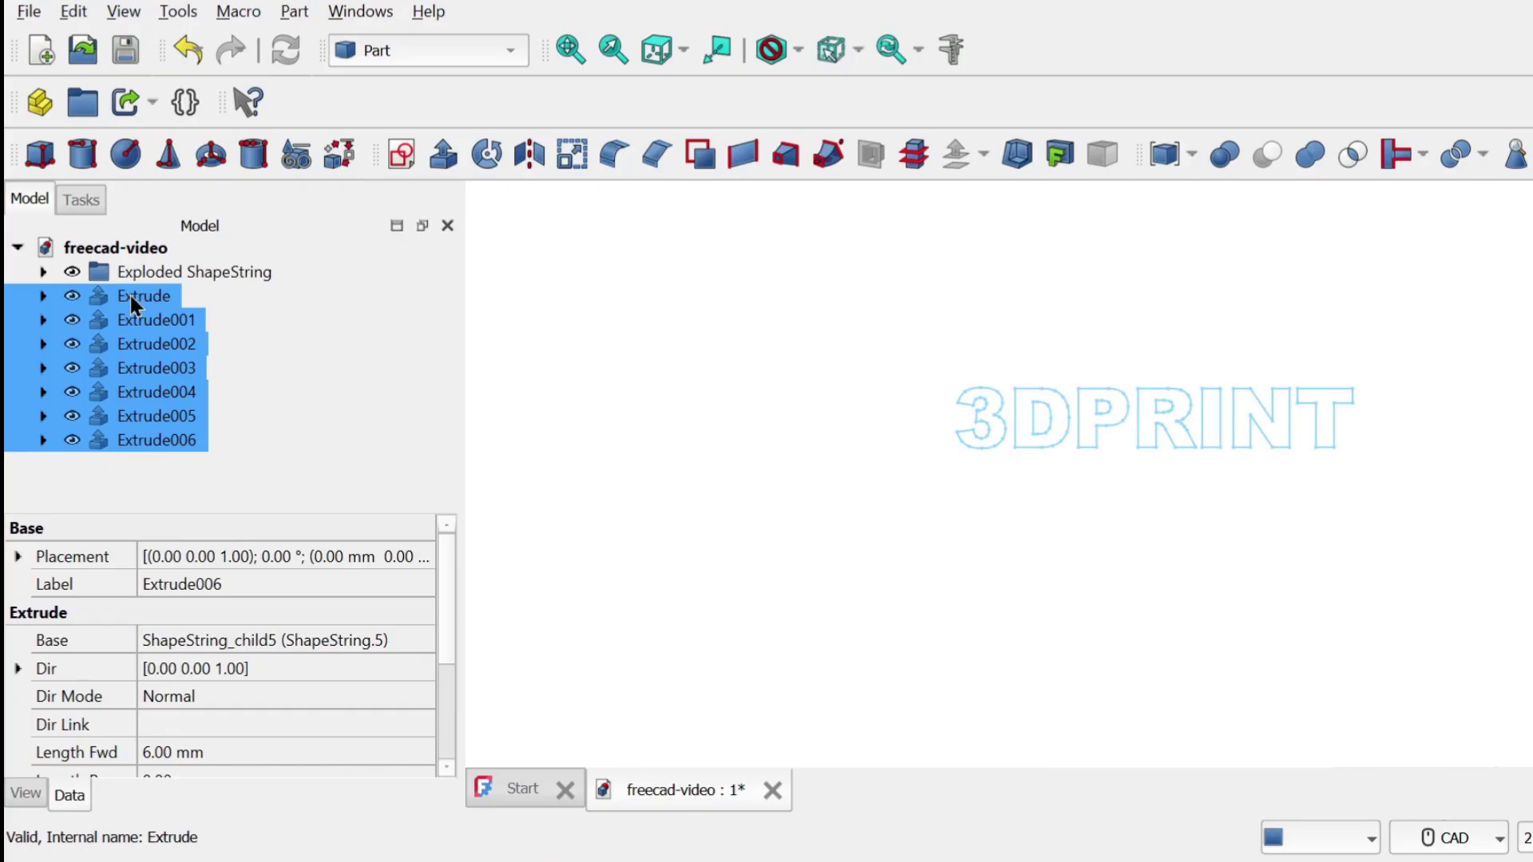
left_click(130, 293, "ctrl")
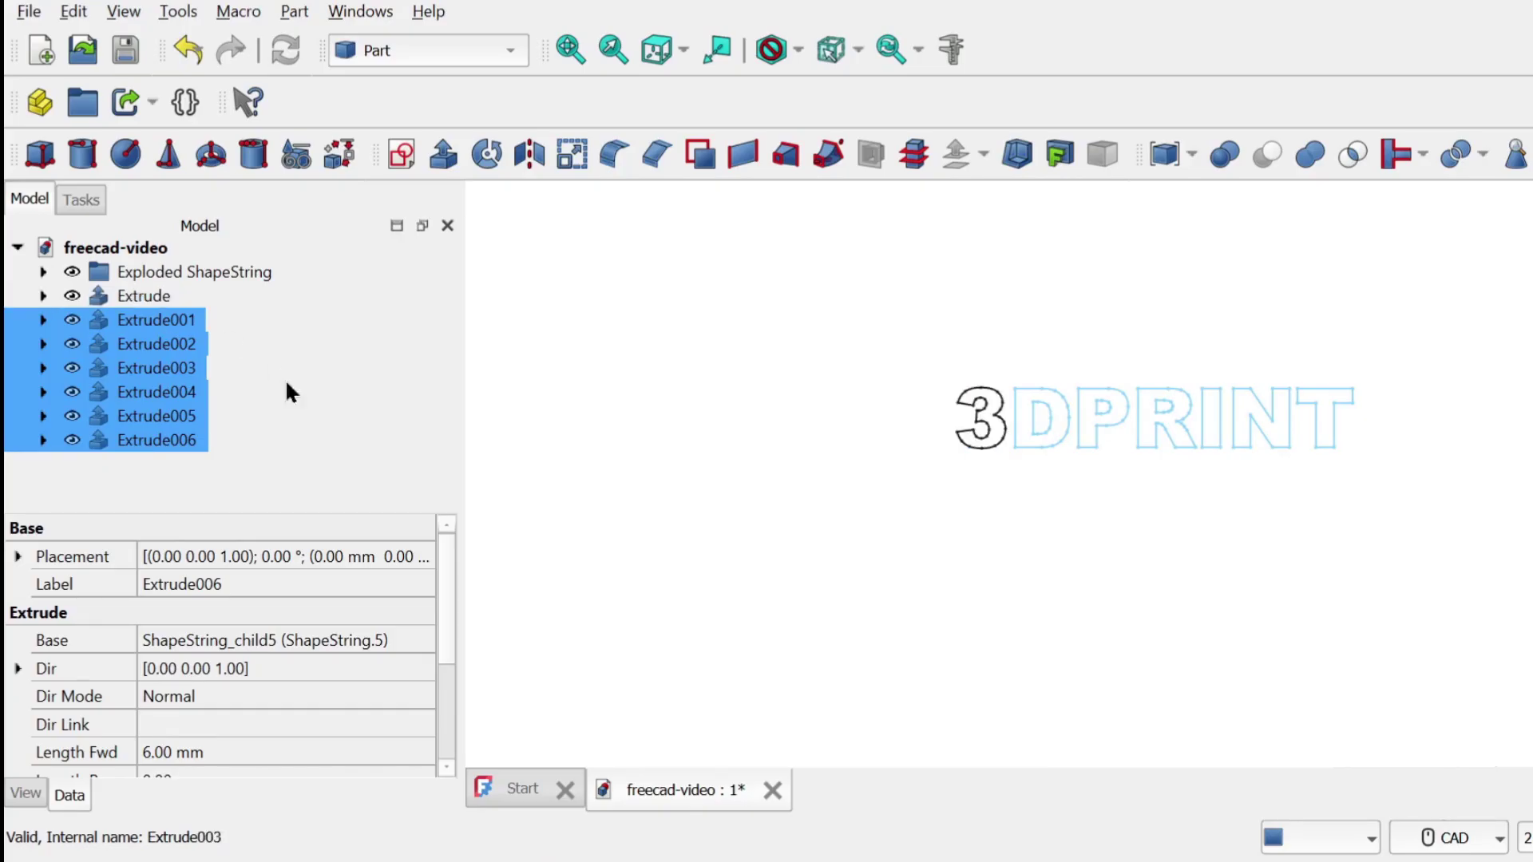
left_click(16, 554)
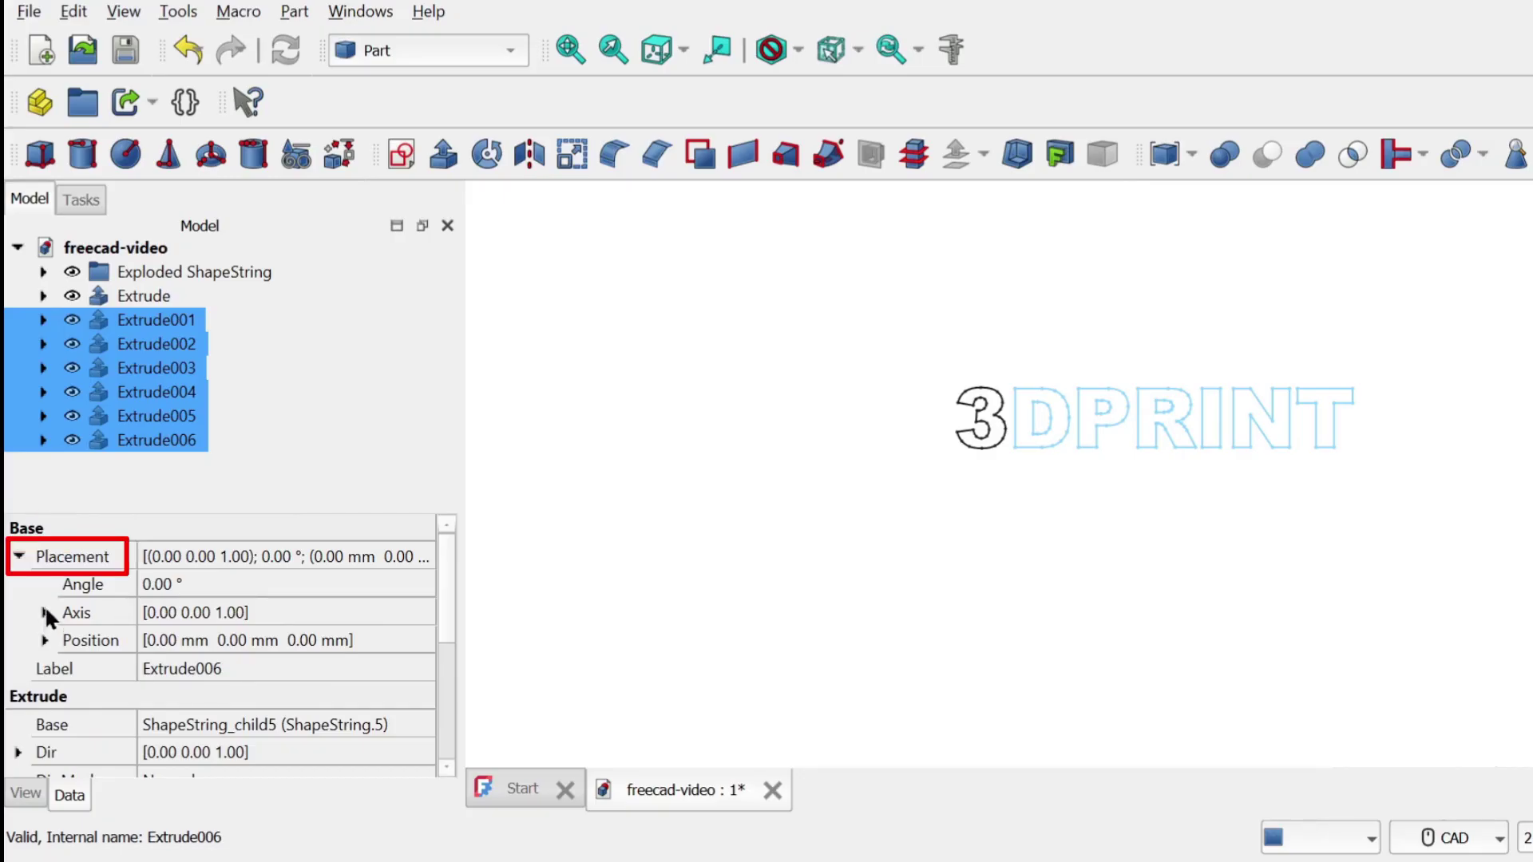
left_click(45, 641)
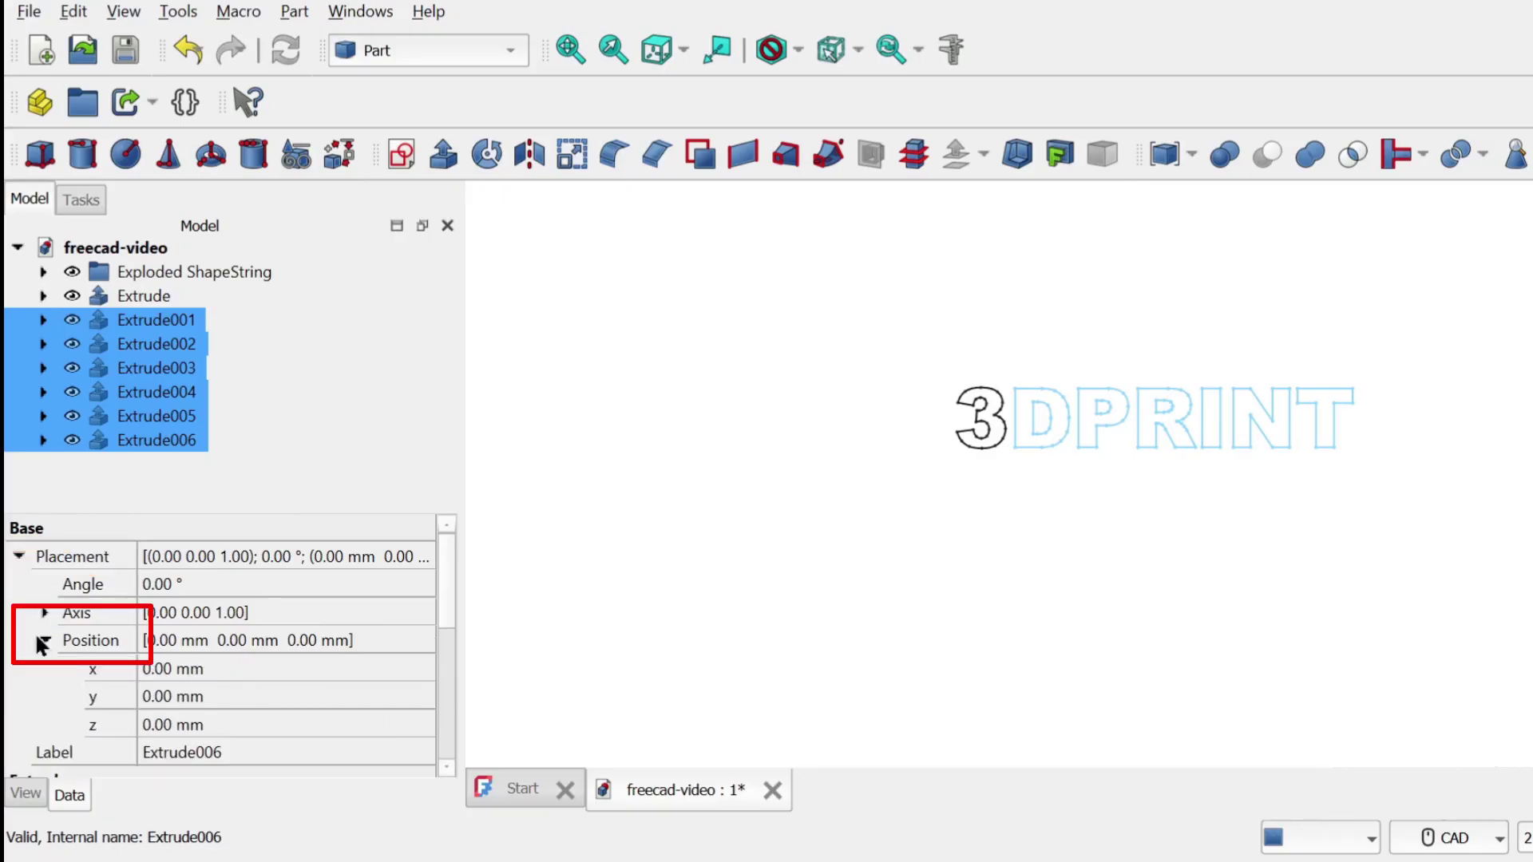
Shift the selected letter extrusions left along x, dropping one letter partway.
left_click(177, 673)
left_click(425, 680)
left_click(426, 679)
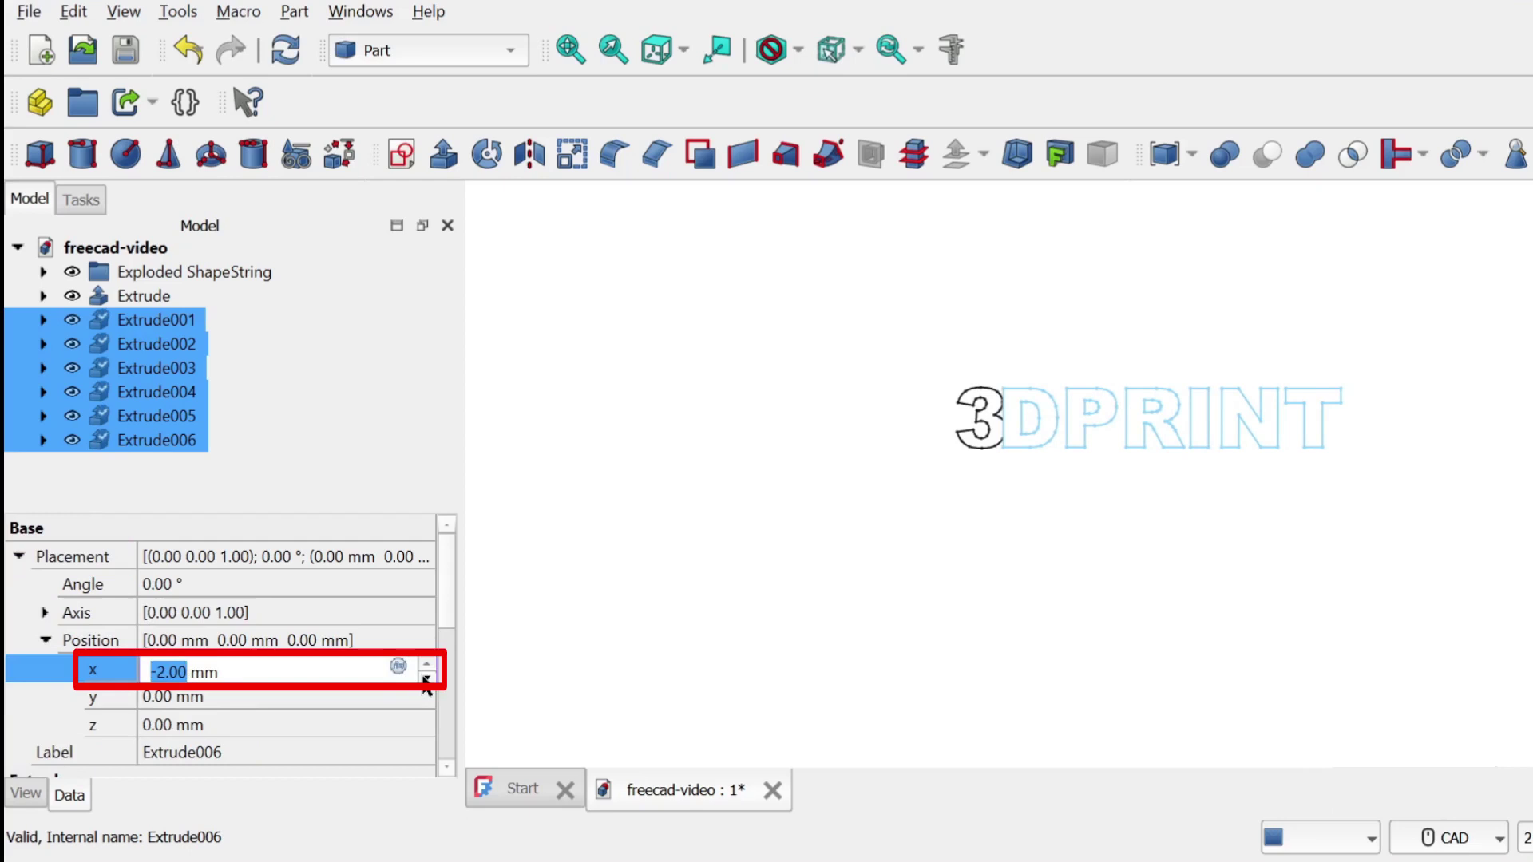
left_click(426, 679)
key("Return")
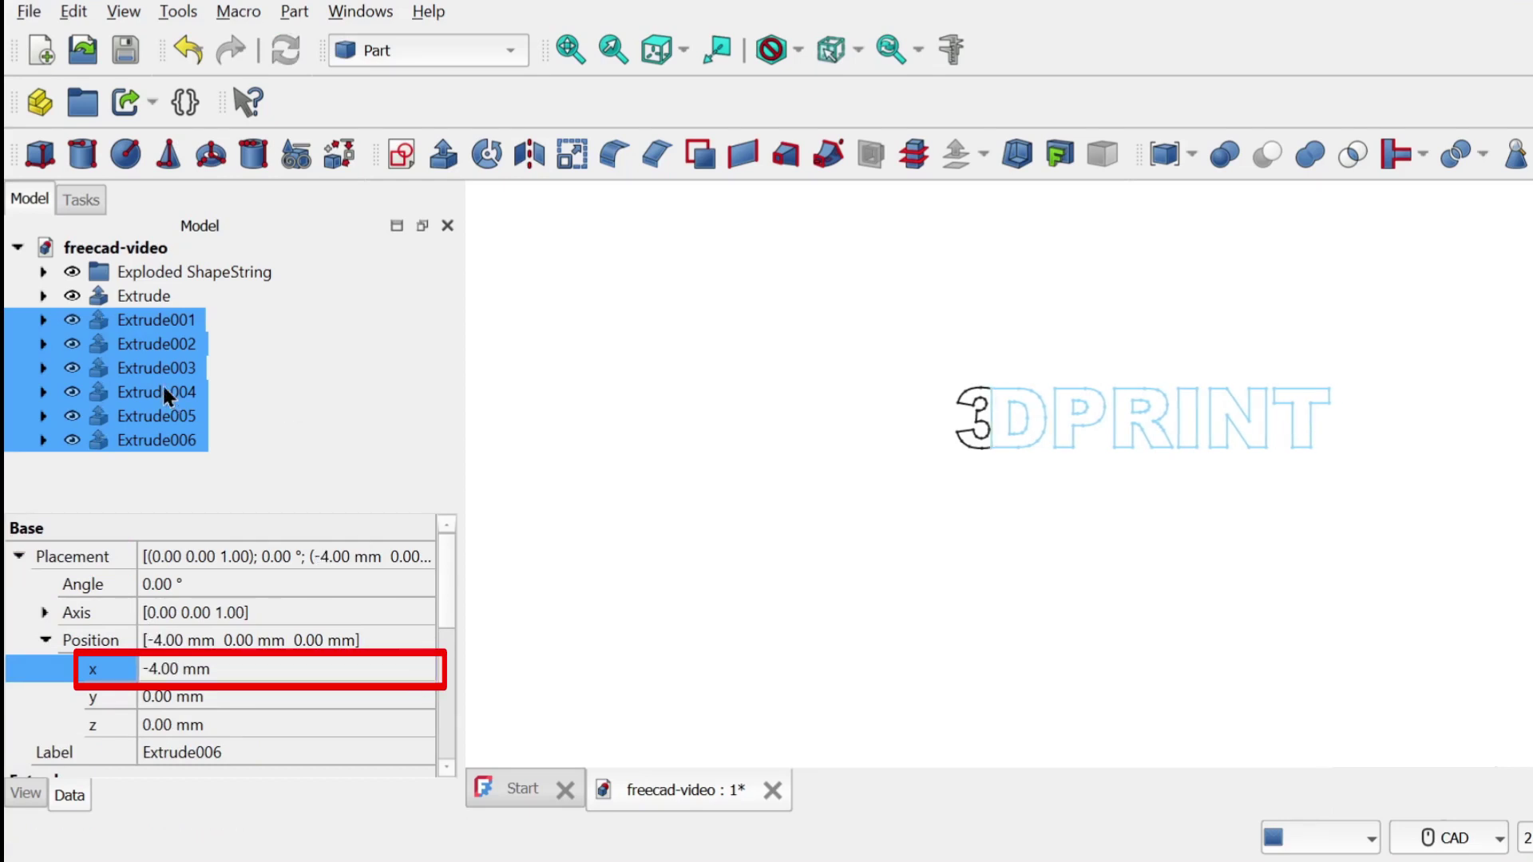
left_click(164, 388, "ctrl")
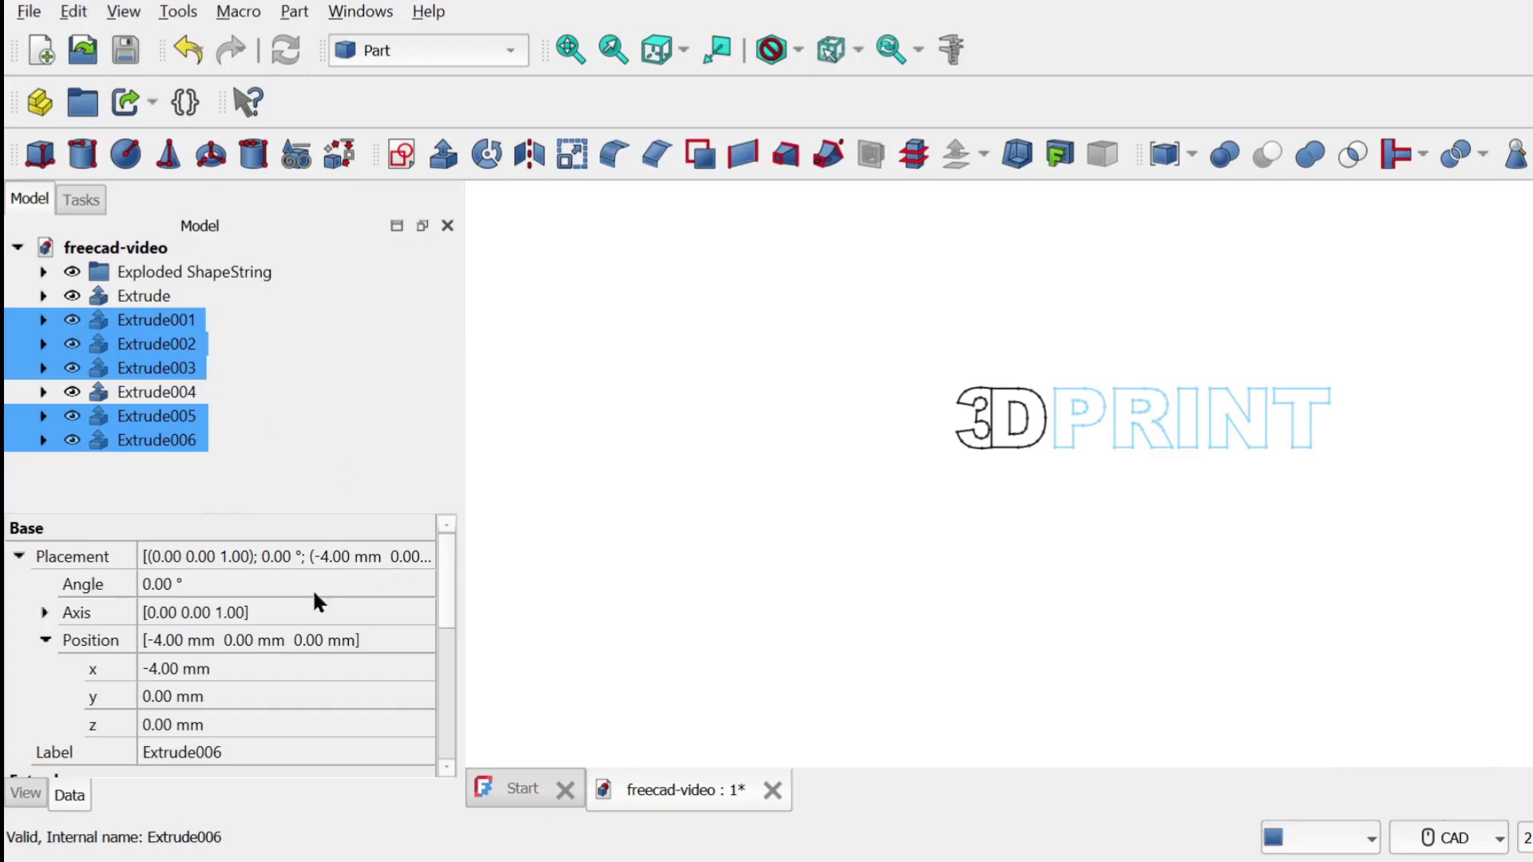
left_click(230, 669)
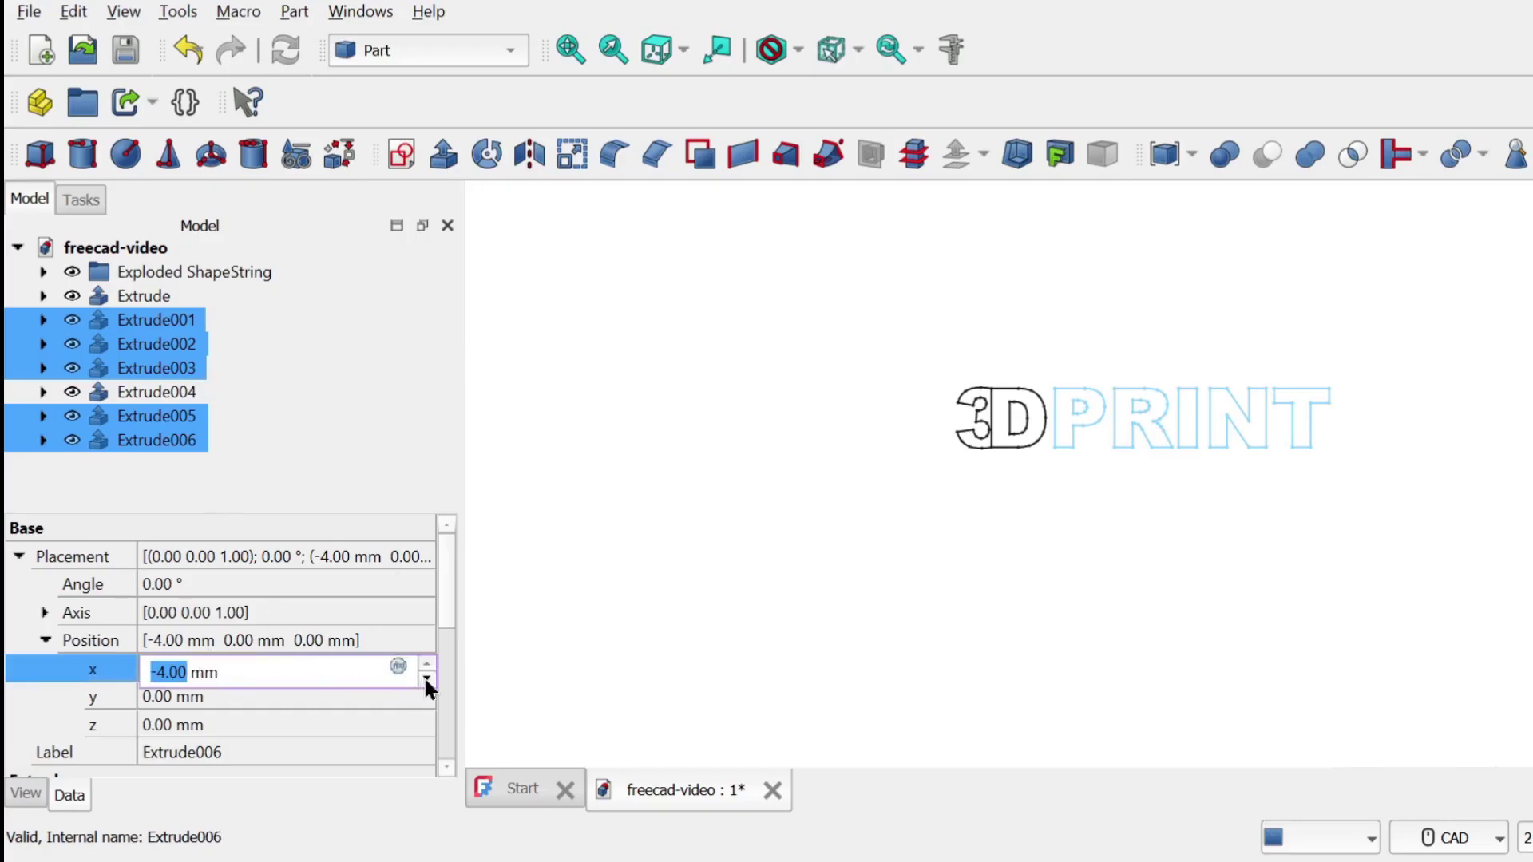
left_click(426, 679)
left_click(427, 679)
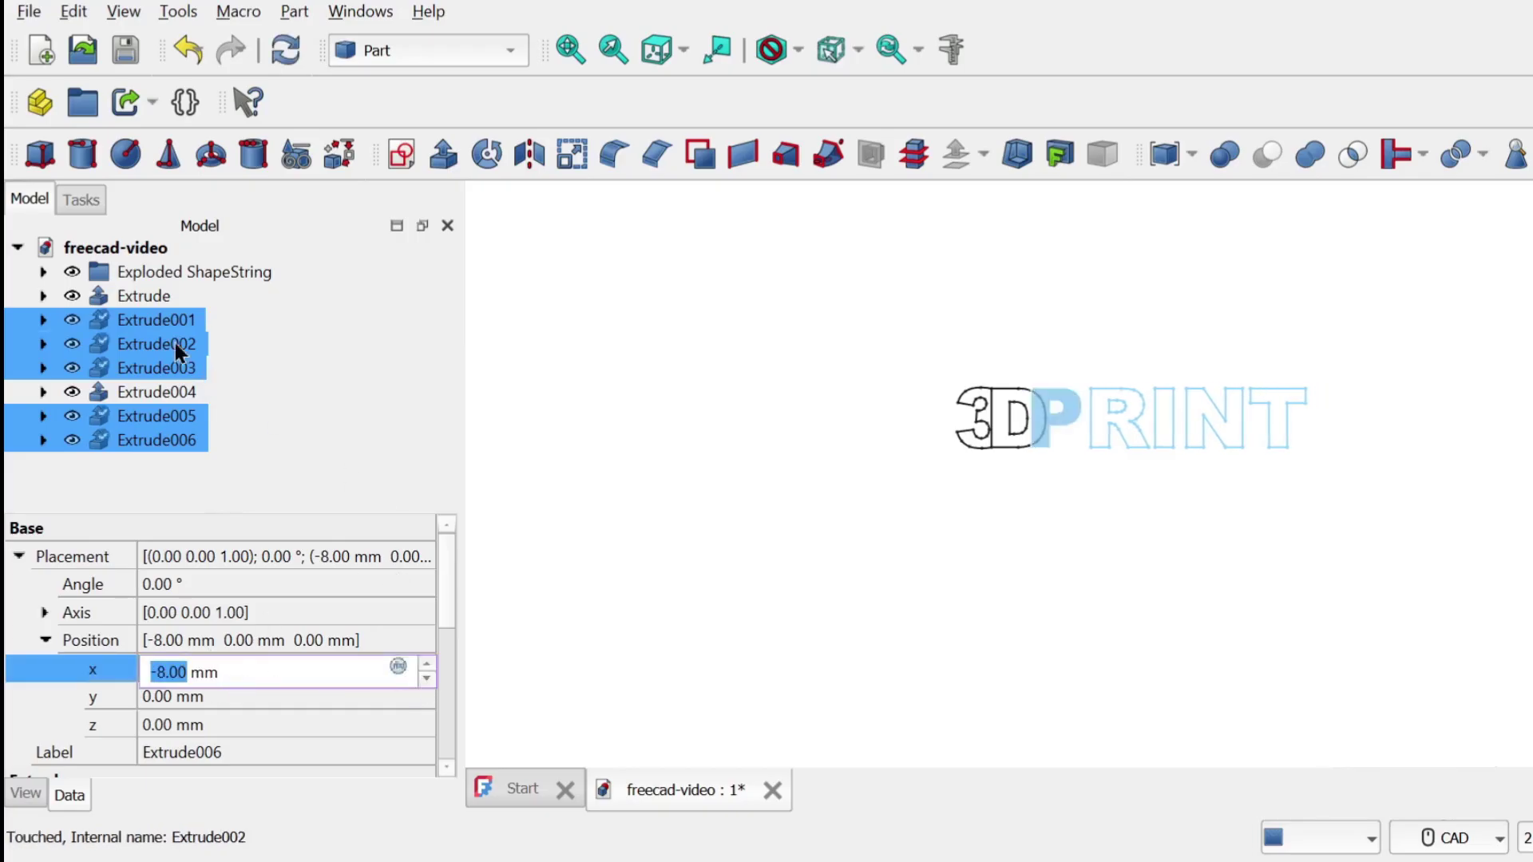
Keep shifting the trailing letters further left, narrowing the selection each time.
left_click(168, 320, "ctrl")
left_click(232, 668)
left_click(427, 679)
left_click(179, 392, "ctrl")
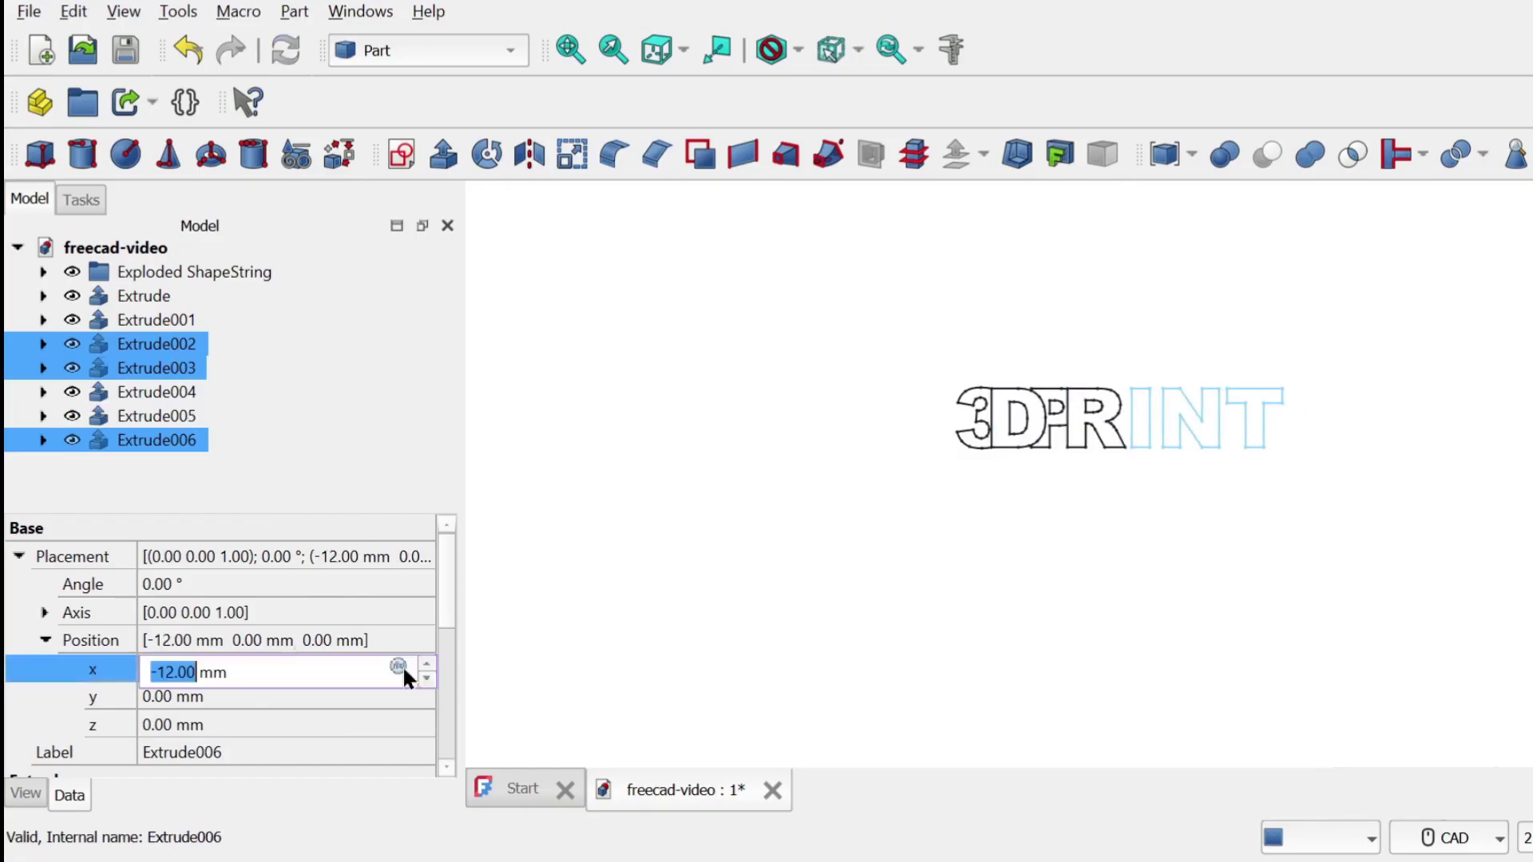
left_click(427, 678)
left_click(232, 669)
left_click(426, 680)
left_click(156, 439, "ctrl")
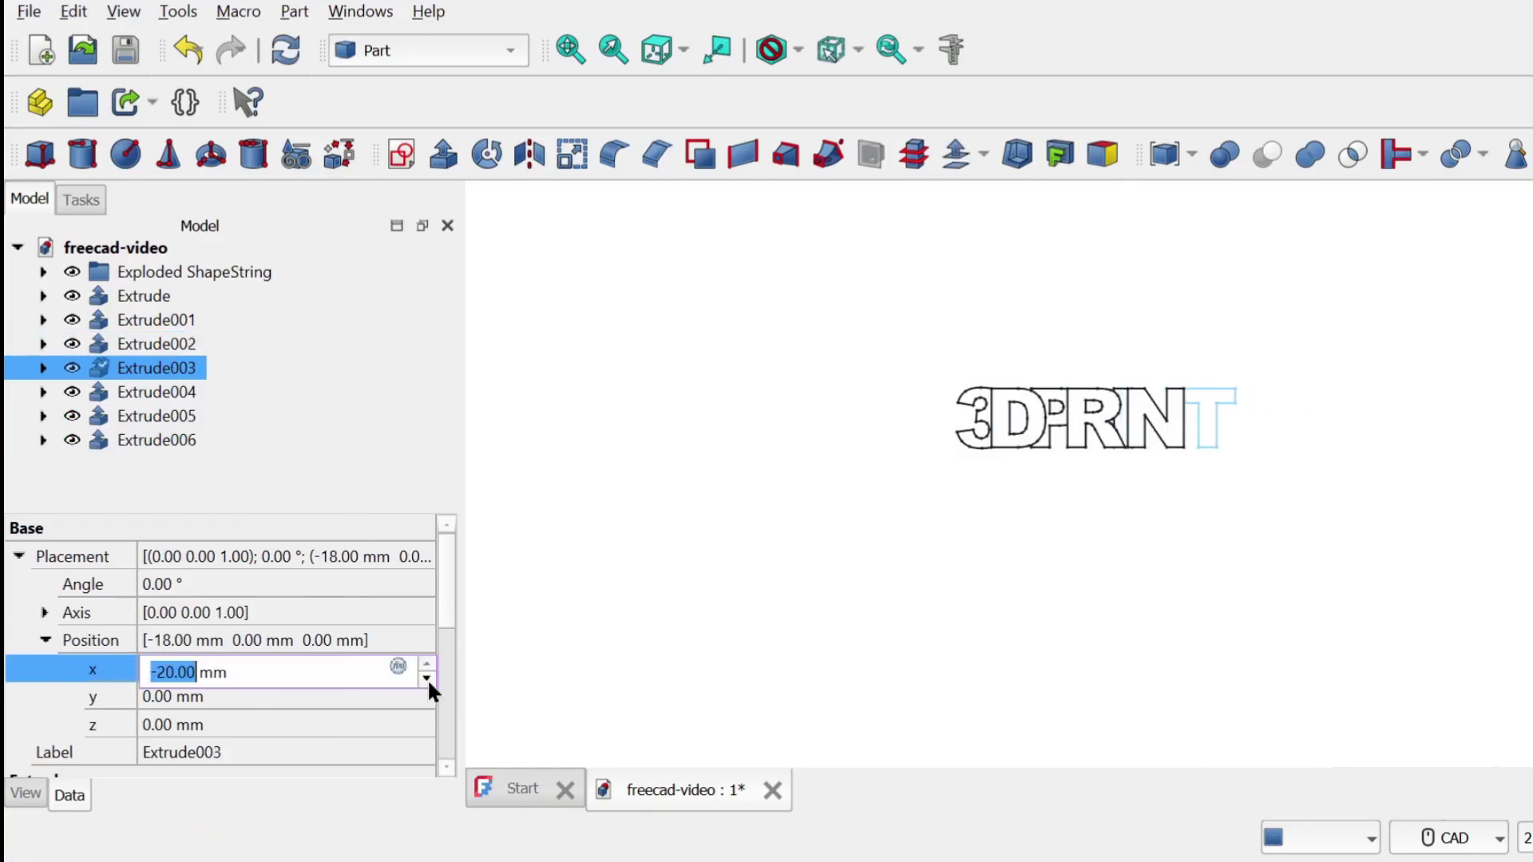
left_click(427, 679)
left_click(175, 317, "ctrl")
key("Up")
Lower two letter extrusions by 1 mm in y, then orbit to view the solids.
left_click(276, 699)
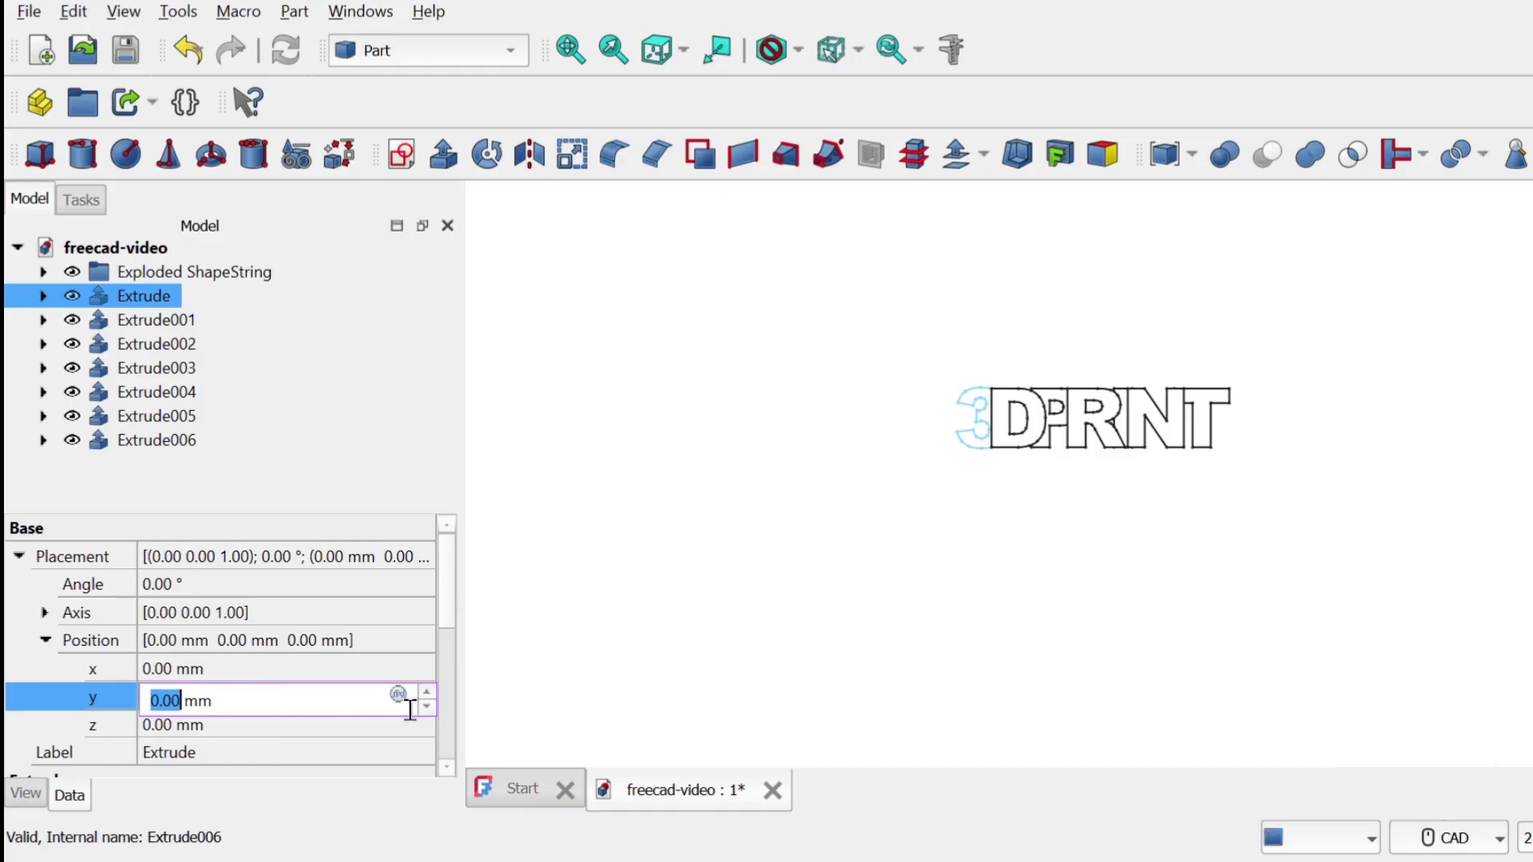
left_click(427, 707)
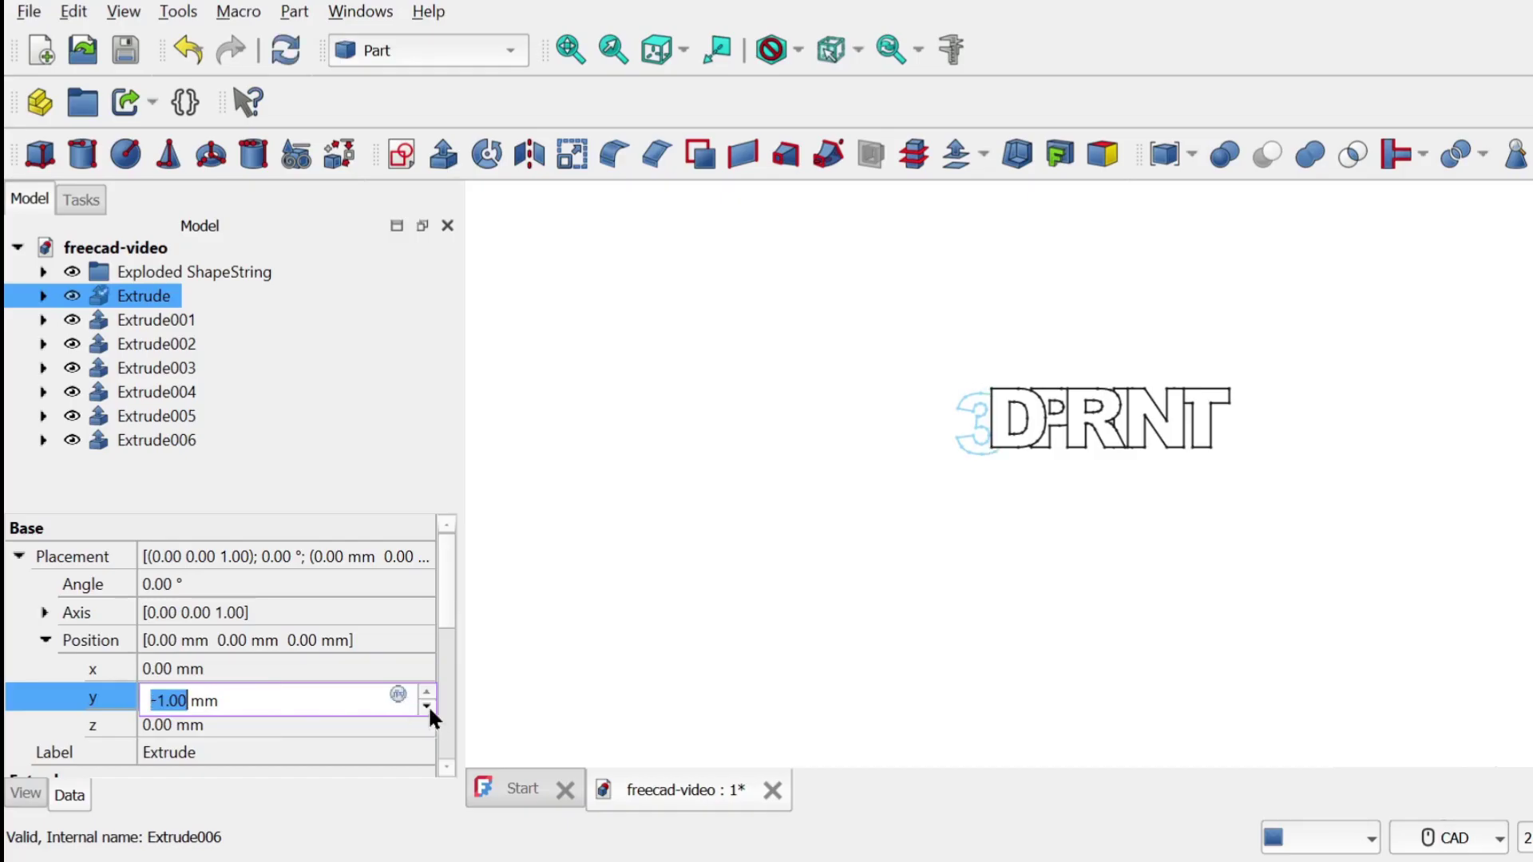
left_click(234, 371, "ctrl")
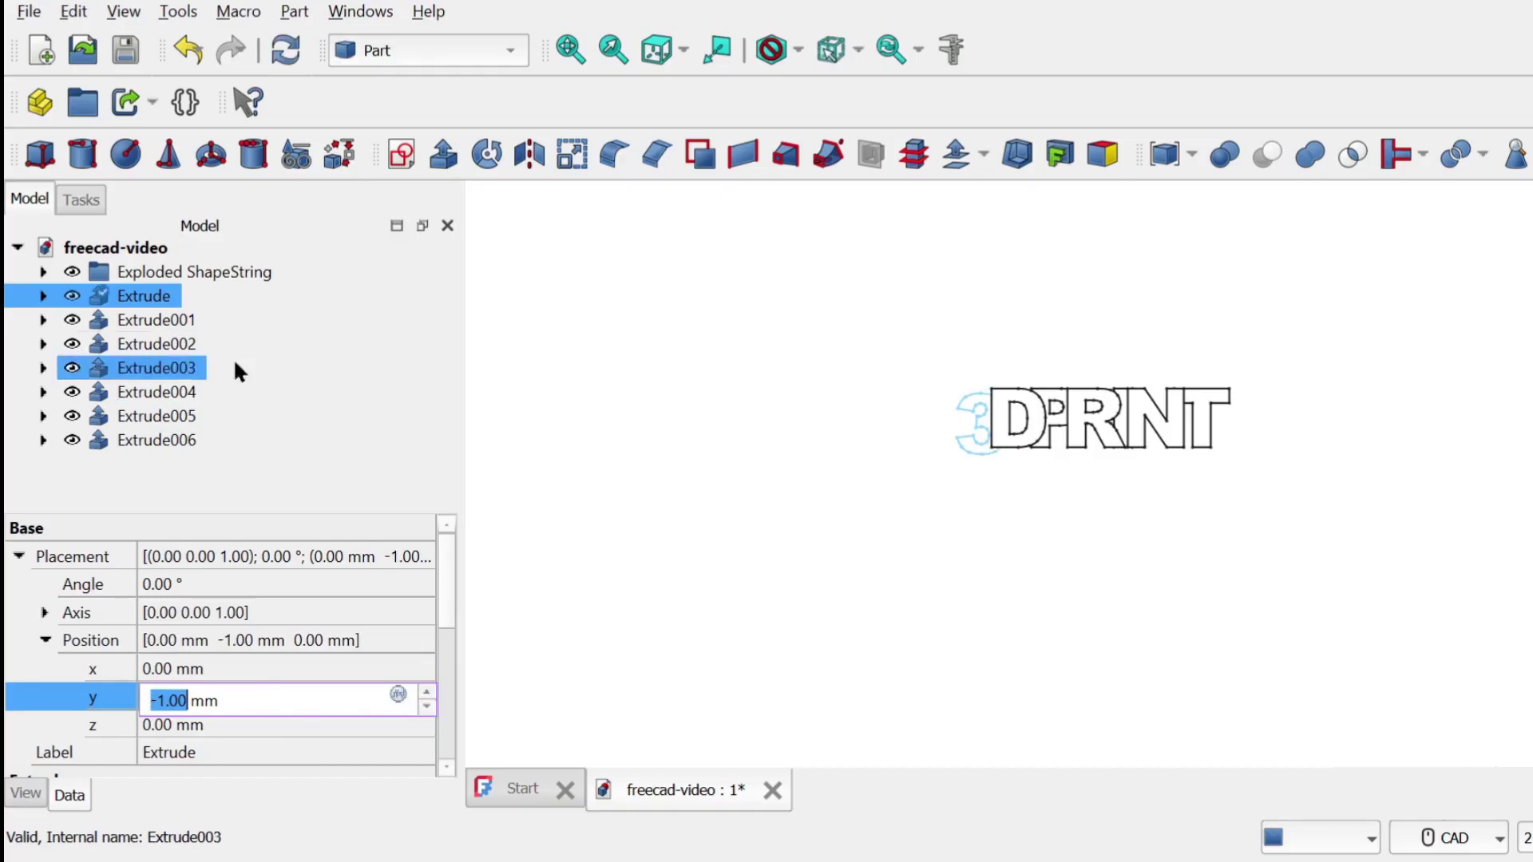
left_click(170, 325)
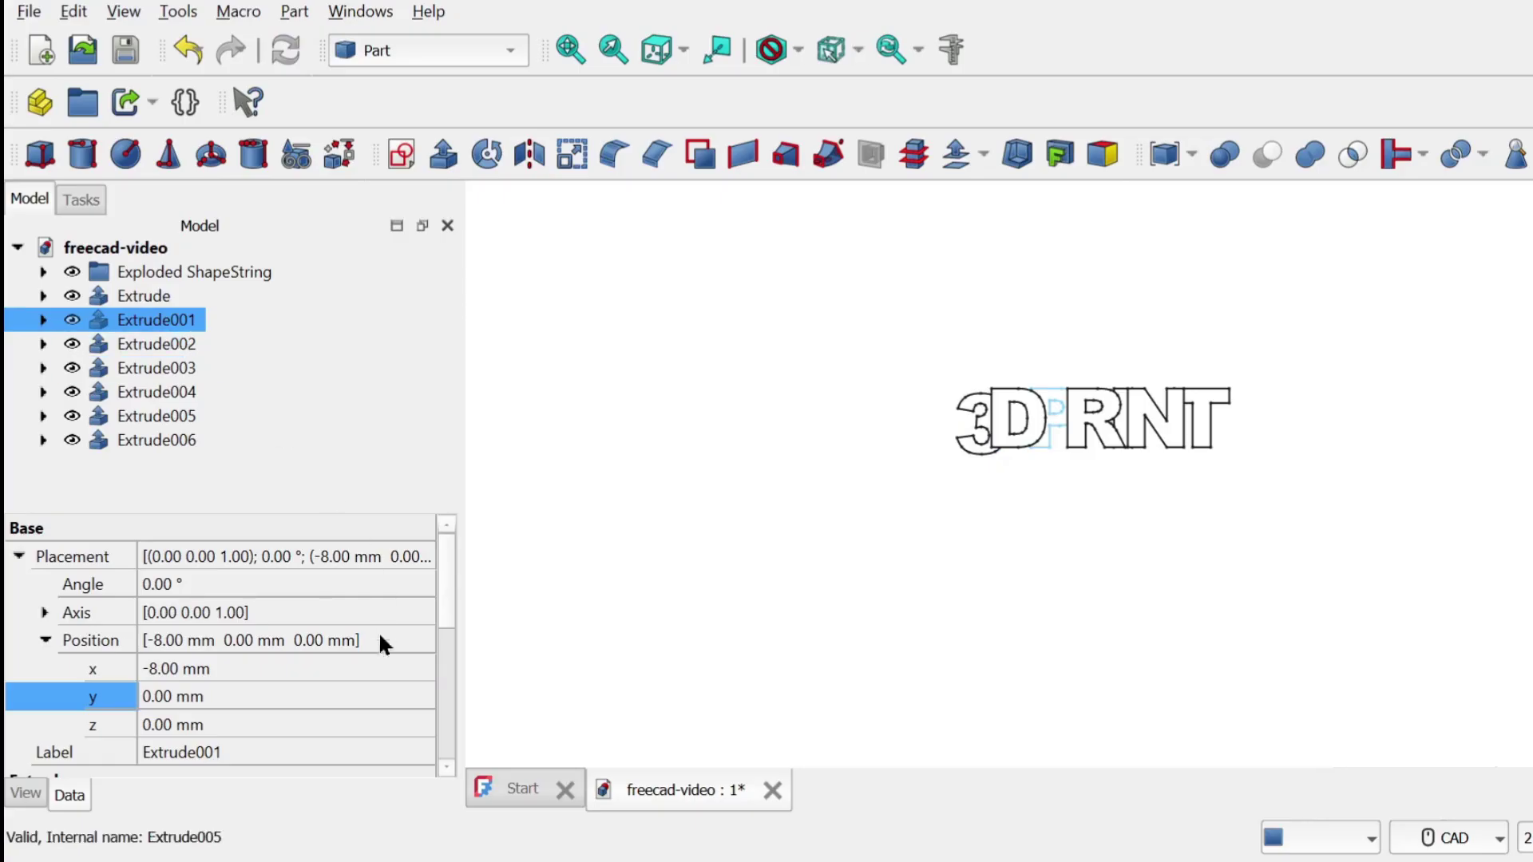
left_click(372, 698)
left_click(428, 707)
left_click(189, 345)
left_click(198, 372)
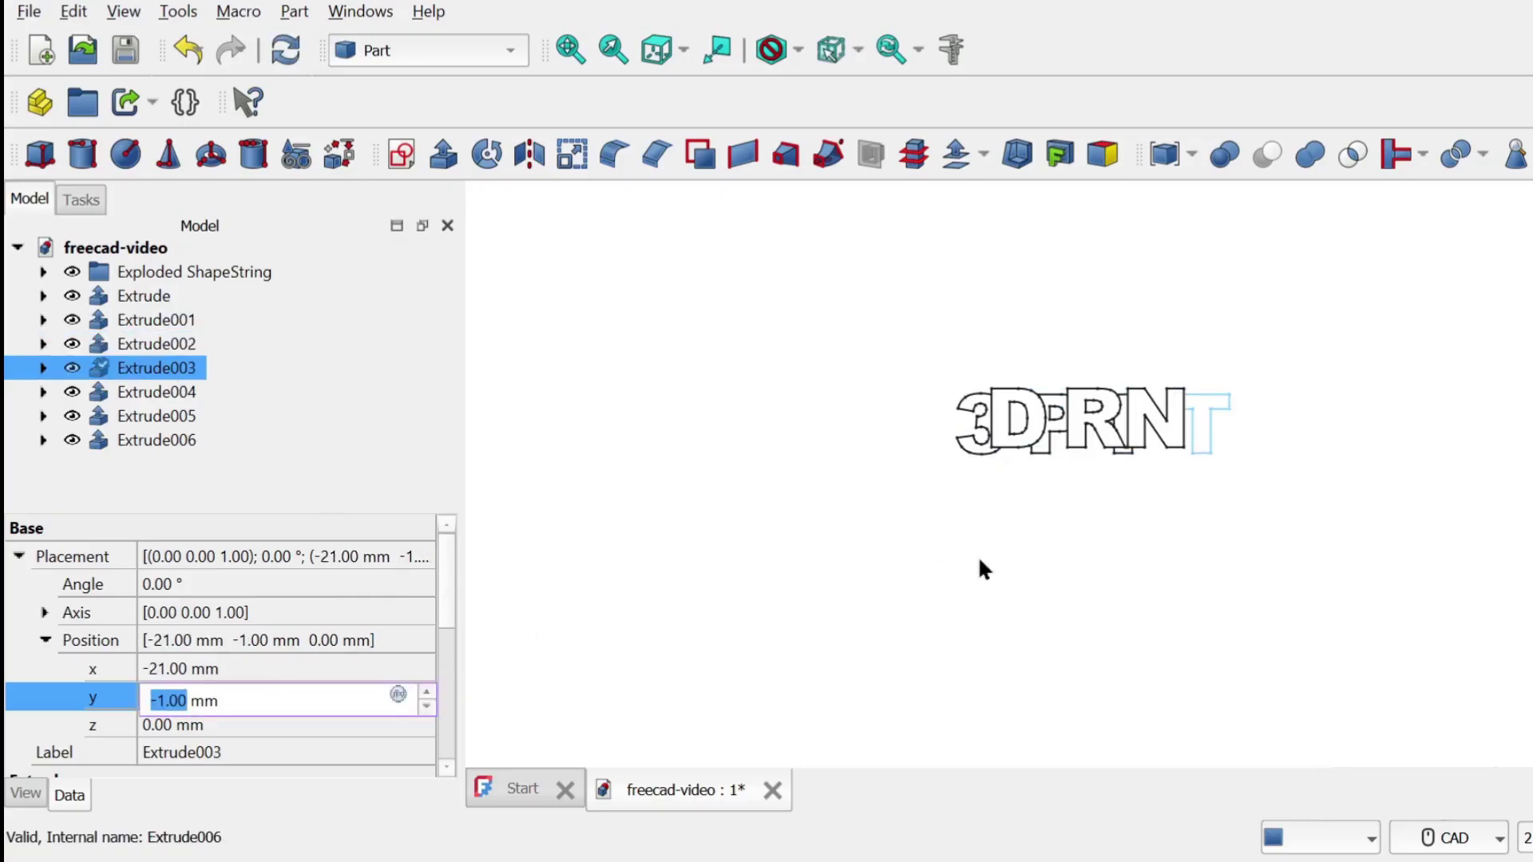
scroll(1151, 484, "up", 1)
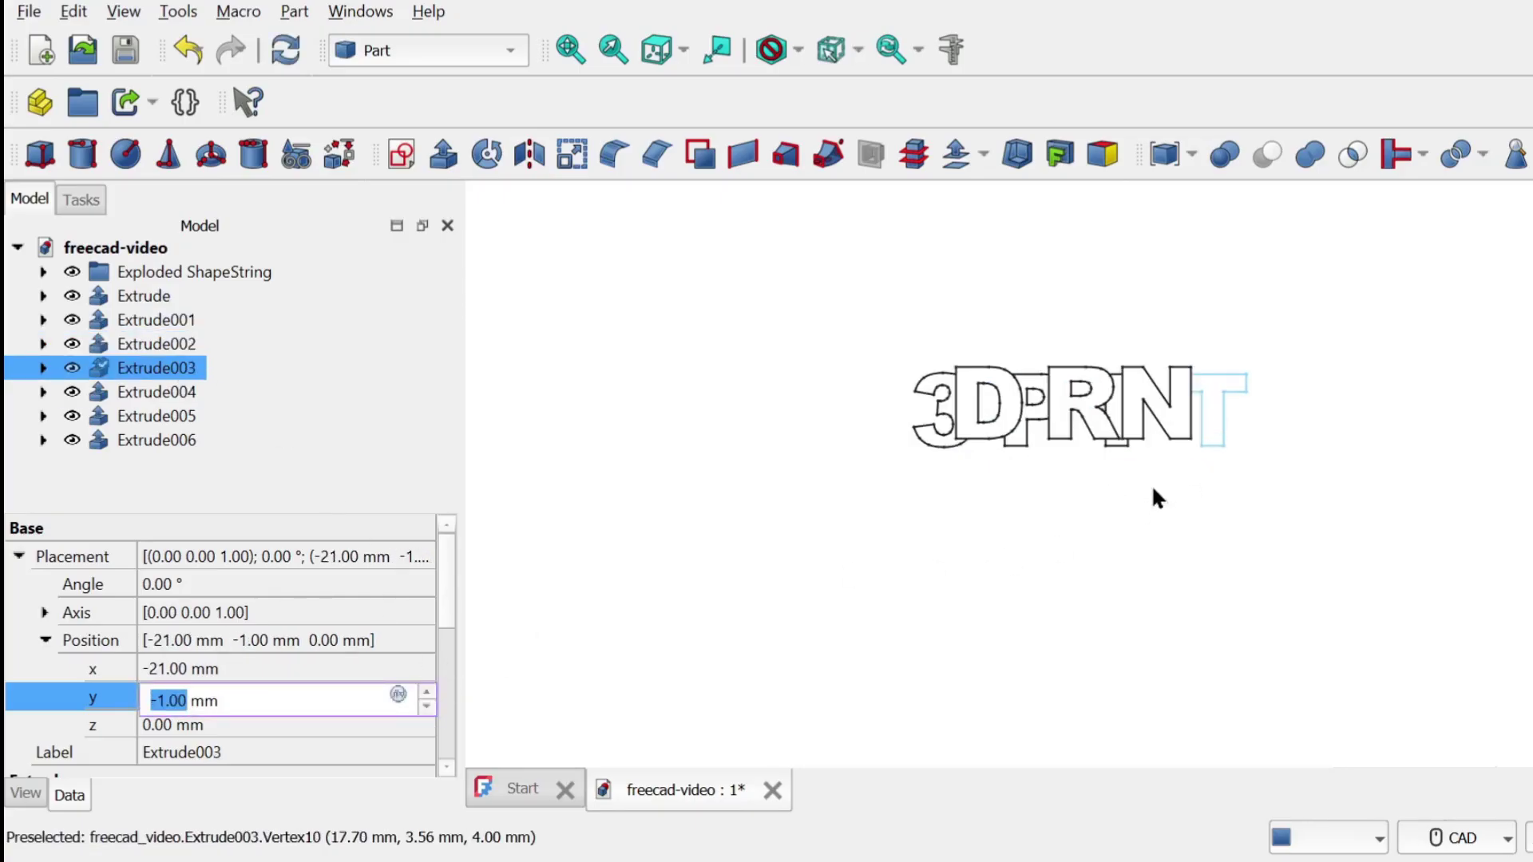
scroll(1151, 485, "up", 2)
scroll(1052, 401, "down", 1)
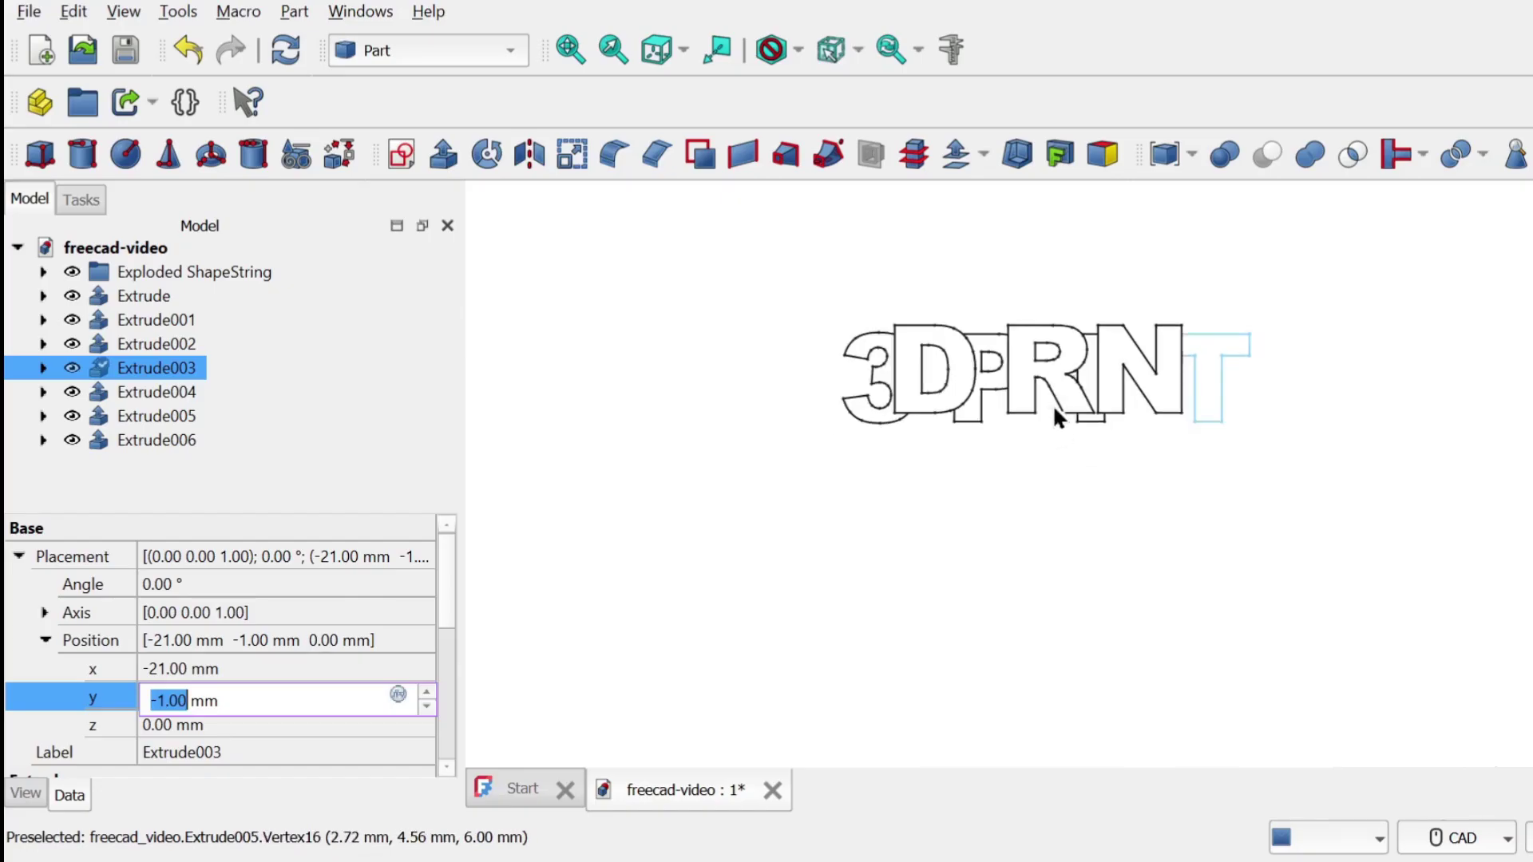
scroll(1052, 403, "down", 1)
scroll(1053, 404, "down", 1)
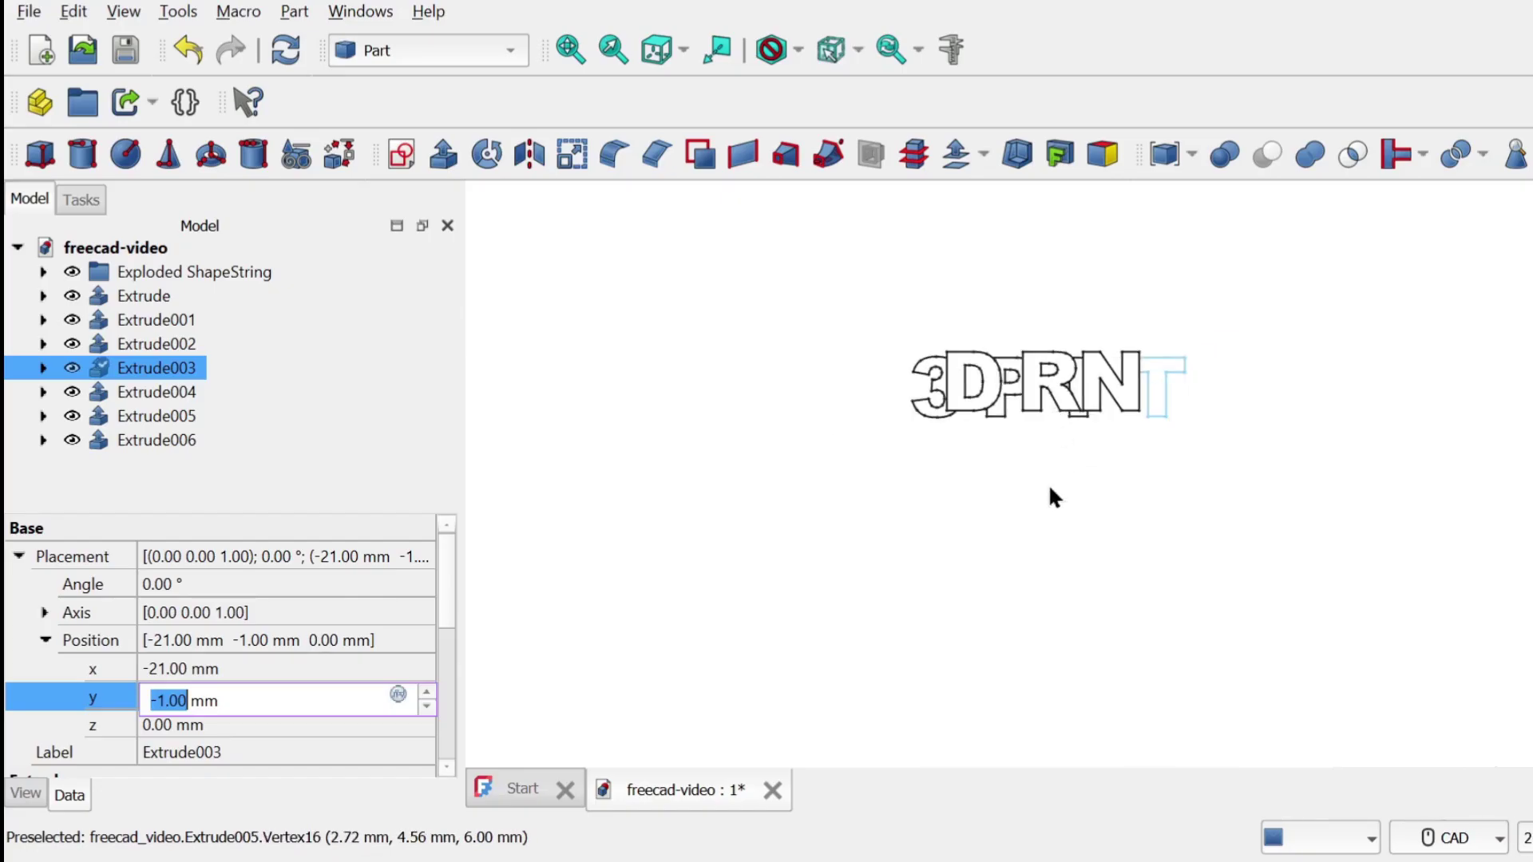
mouse_move(1048, 484)
middle_mouse_down()
mouse_move(1141, 491)
mouse_move(1129, 482)
middle_mouse_up()
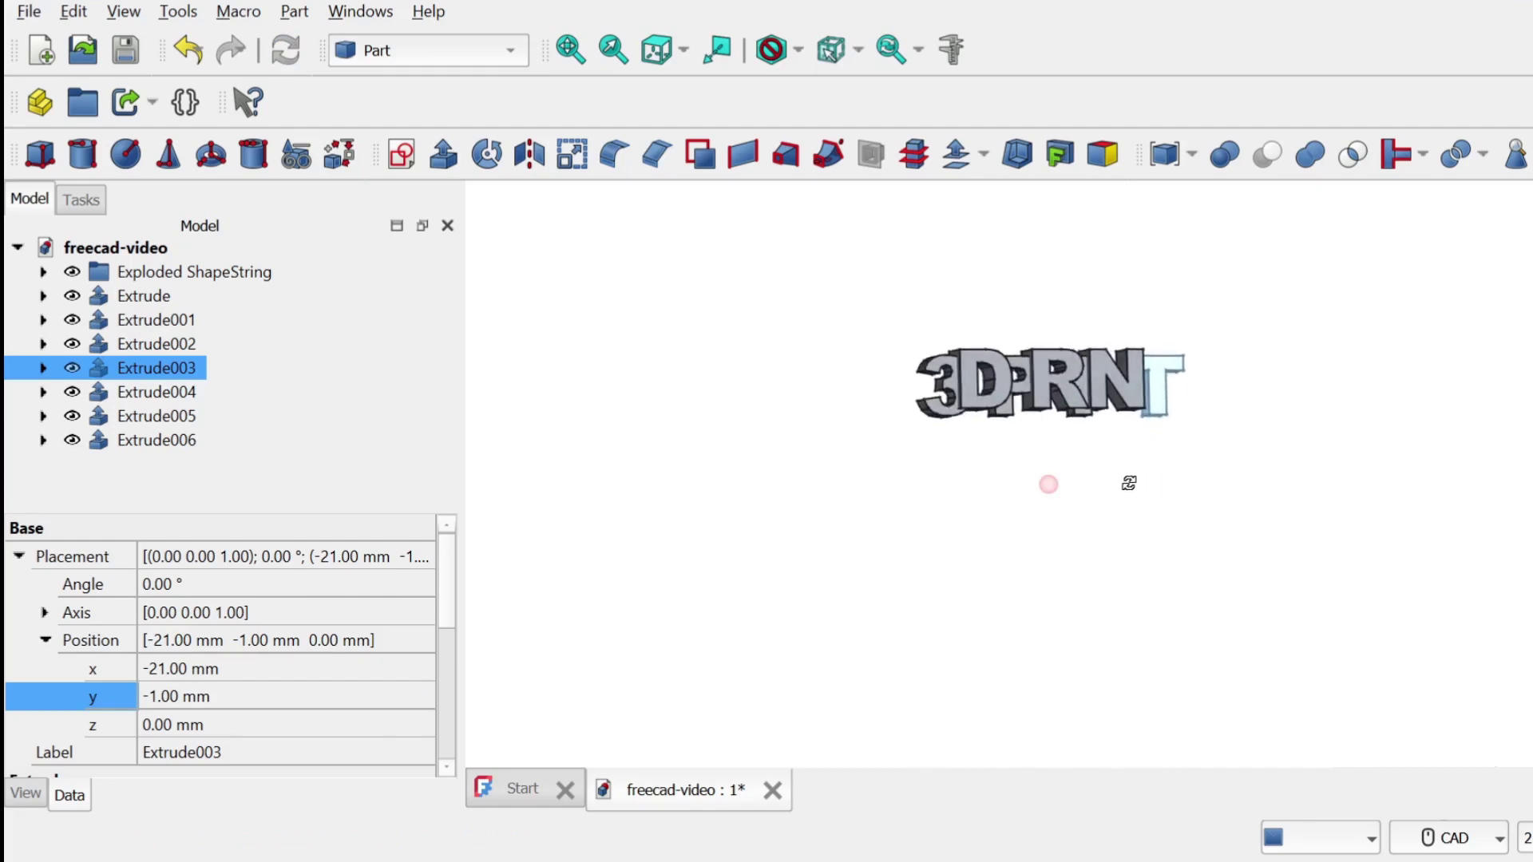
middle_click_drag(1128, 483, 1119, 496)
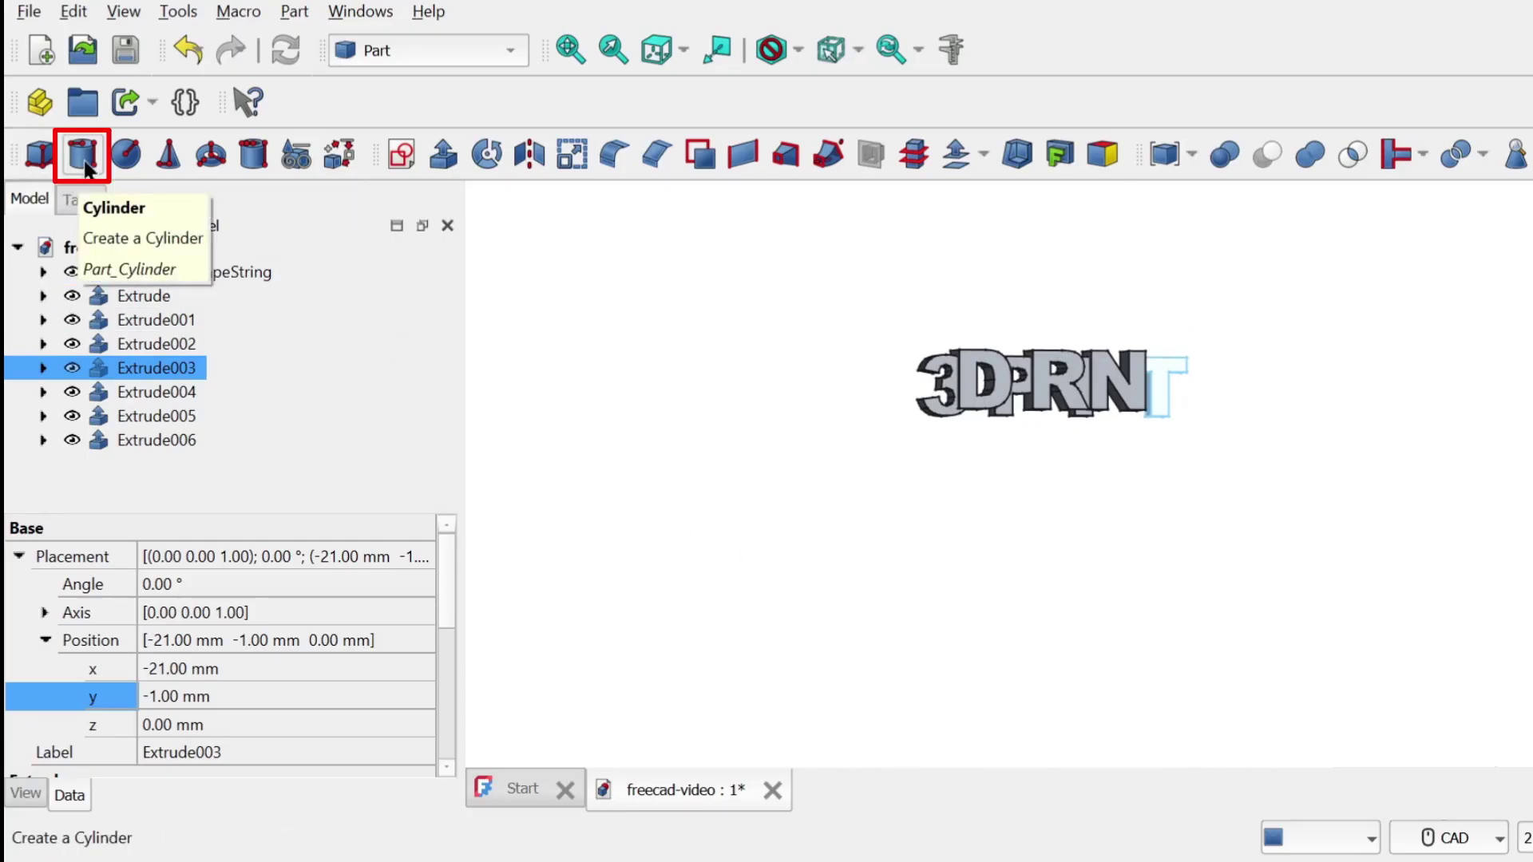
Add a cylinder with 2 mm radius and 4 mm height.
left_click(82, 156)
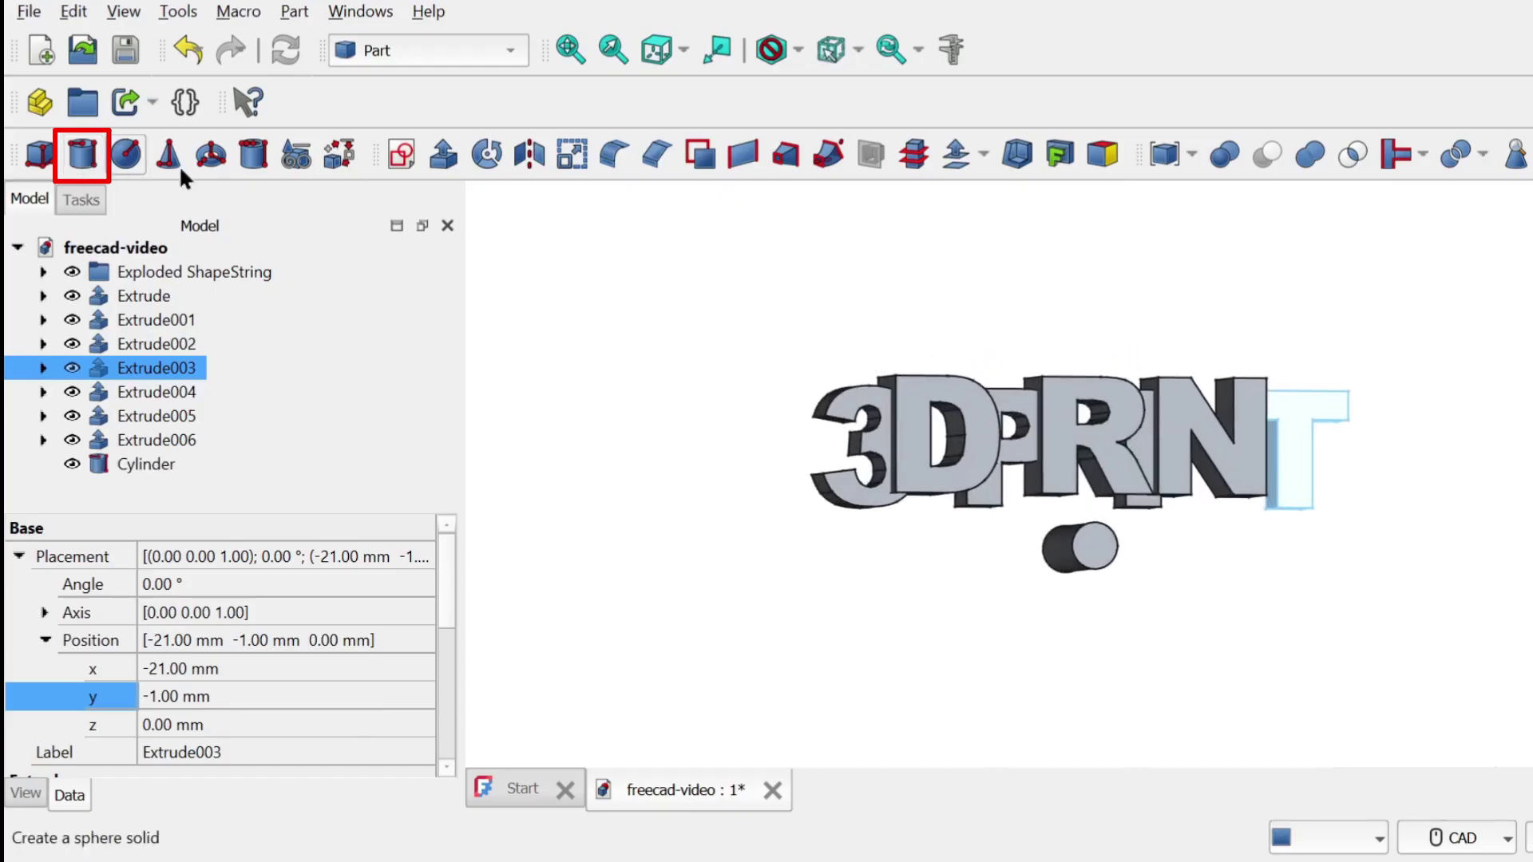
scroll(436, 715, "down", 3)
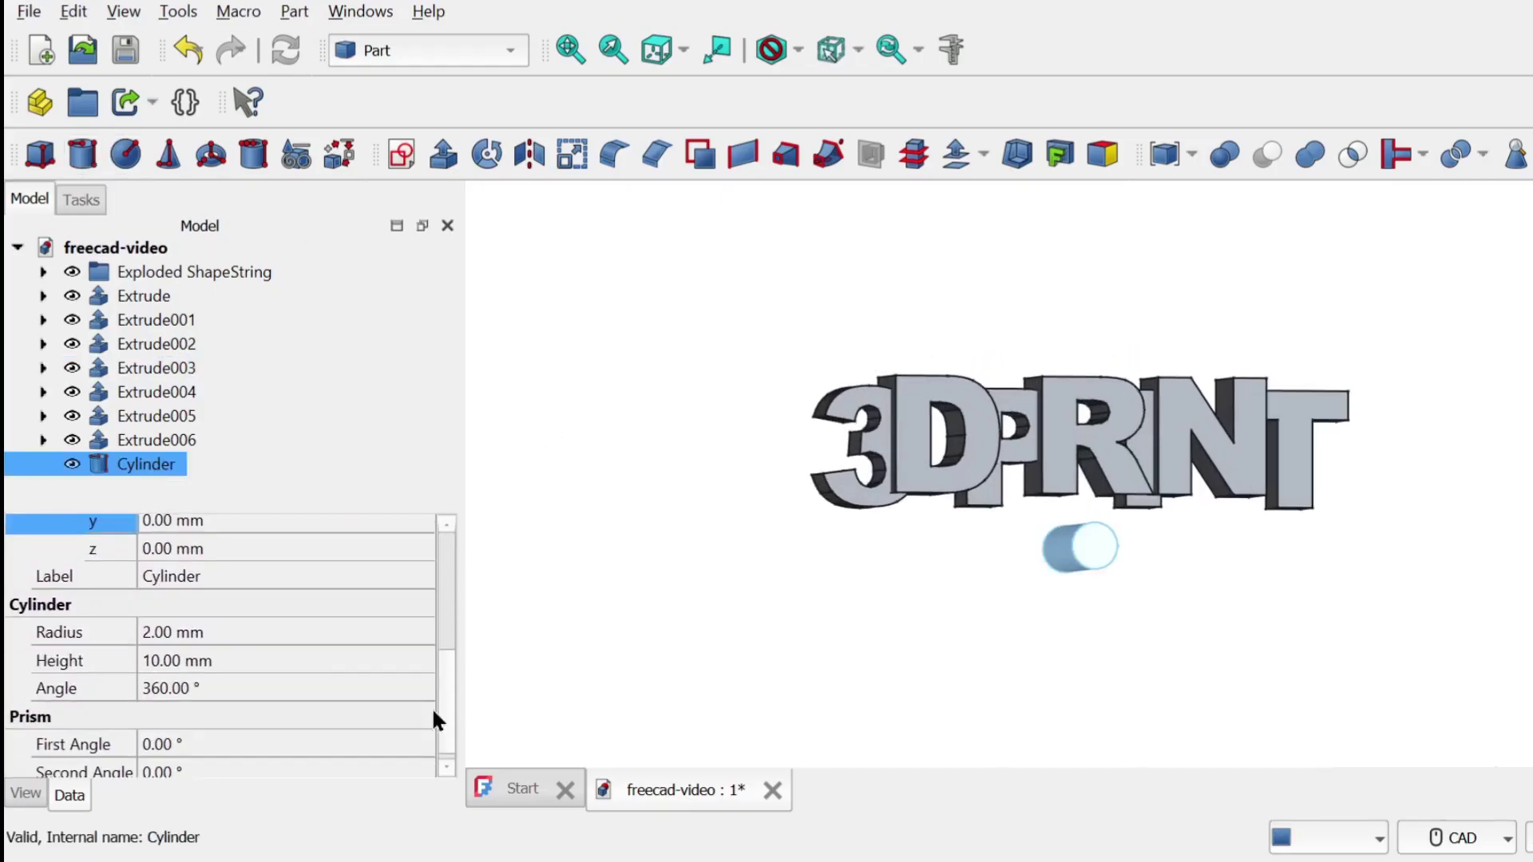
left_click(195, 634)
left_click(252, 662)
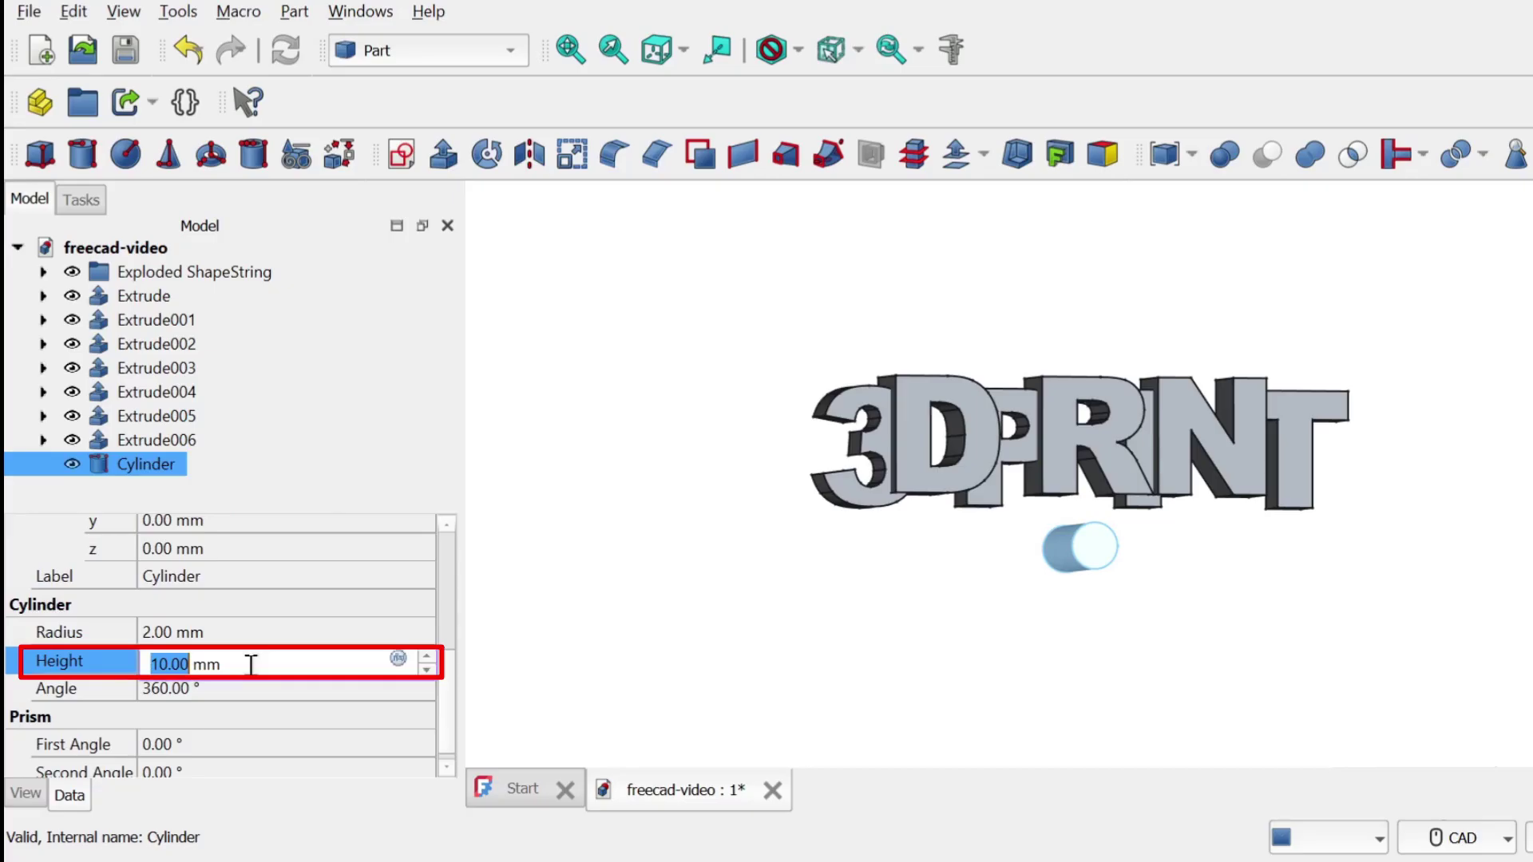
type("4")
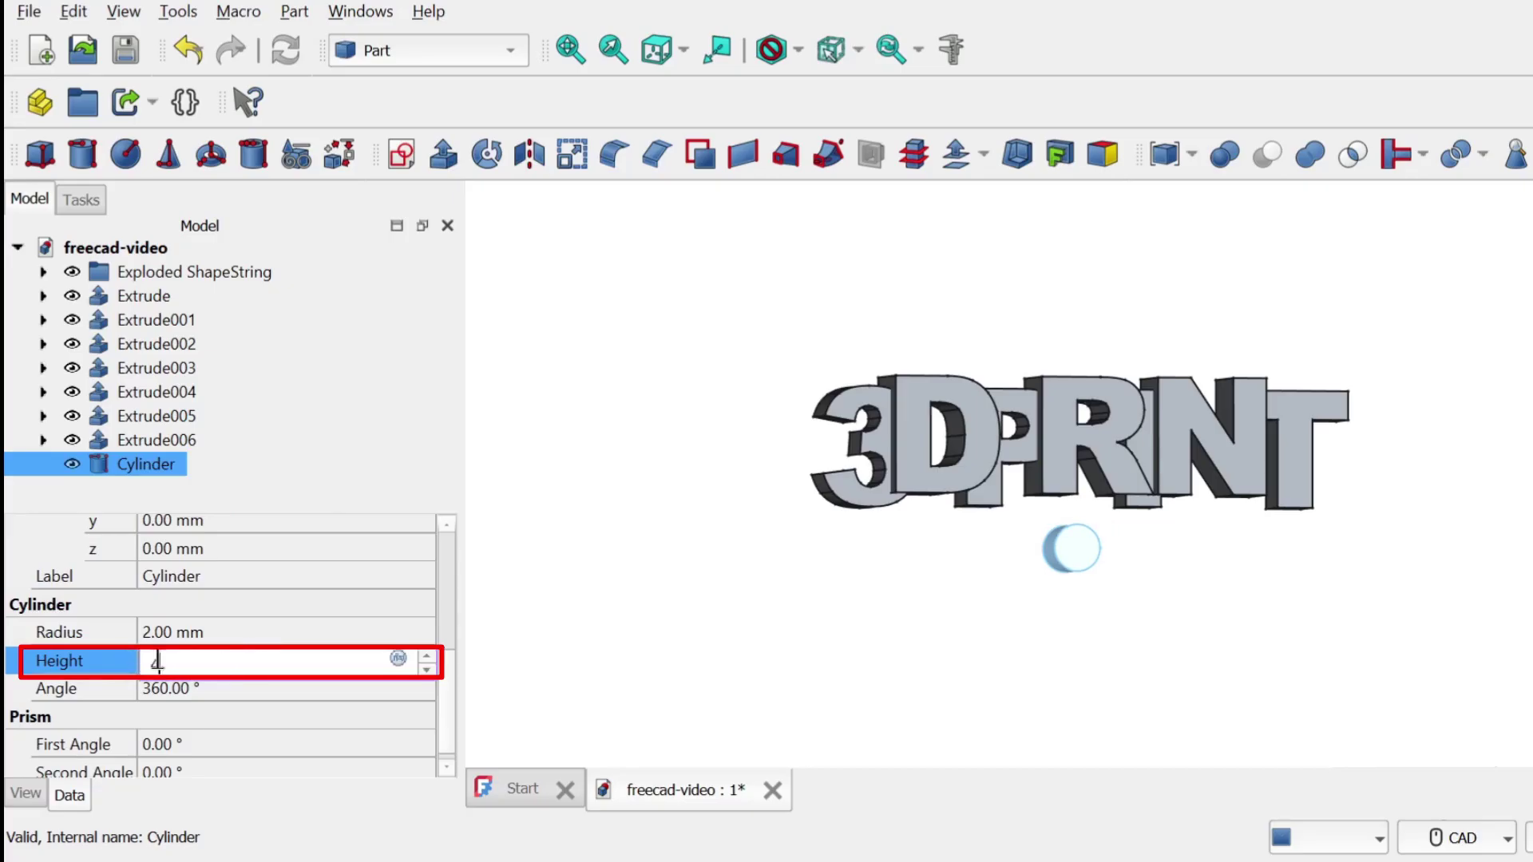
left_click(207, 633)
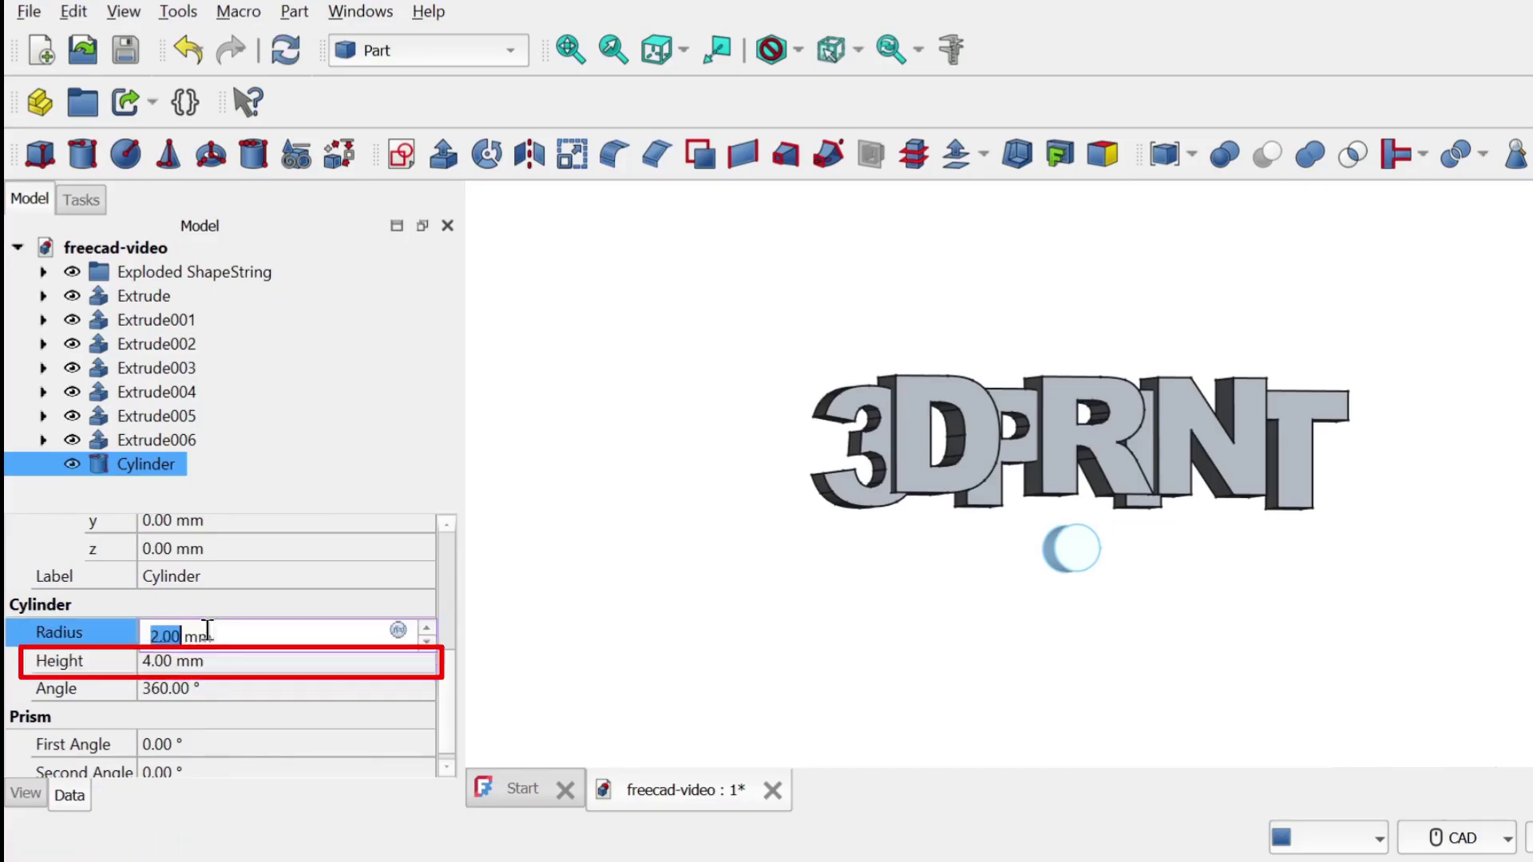
Add a second cylinder with 1 mm radius and 4 mm height.
left_click(81, 165)
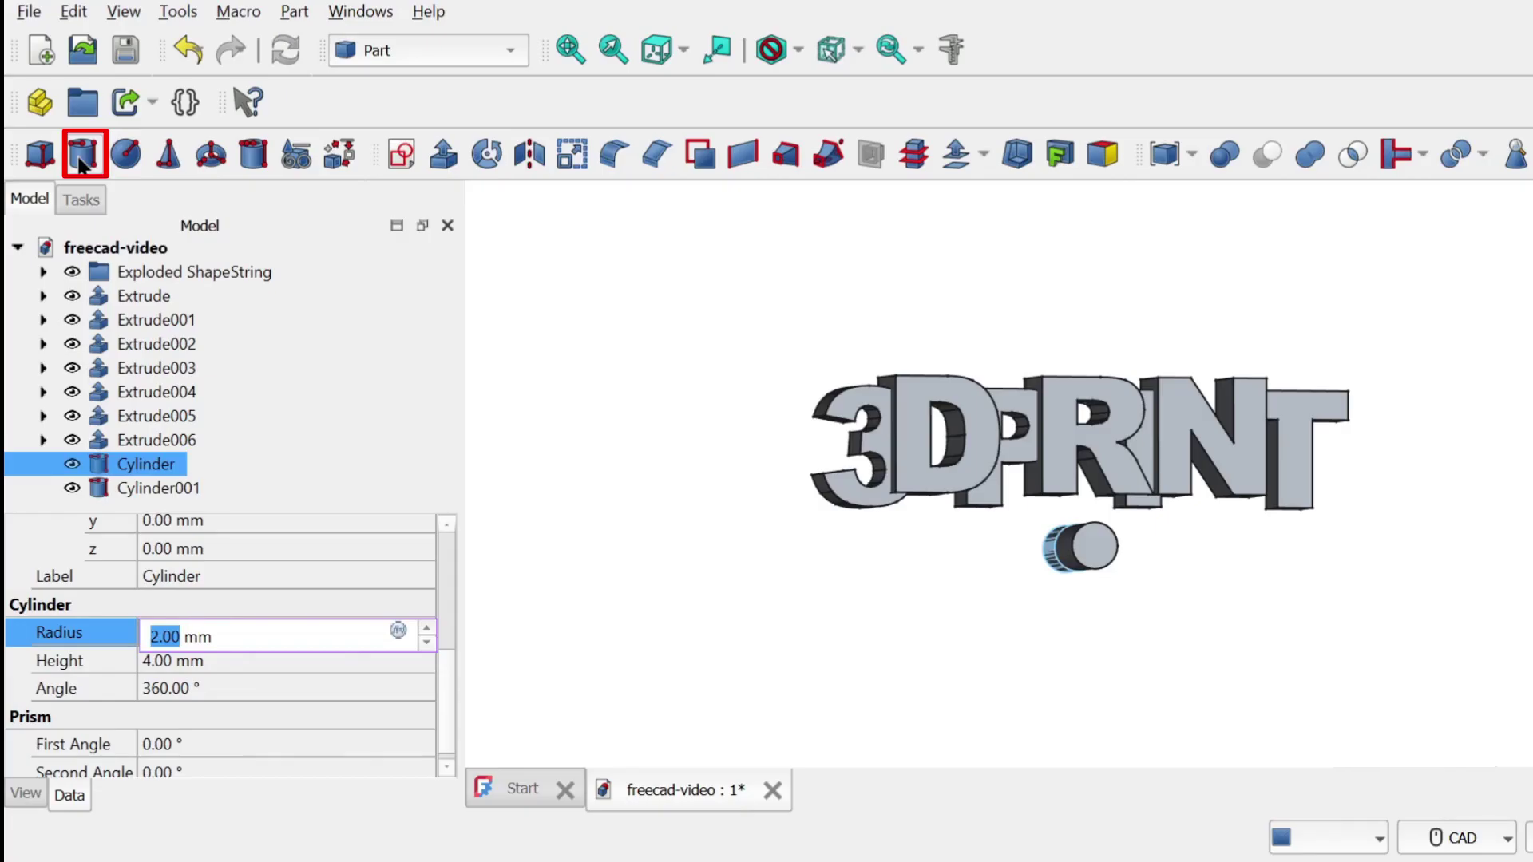
left_click(144, 623)
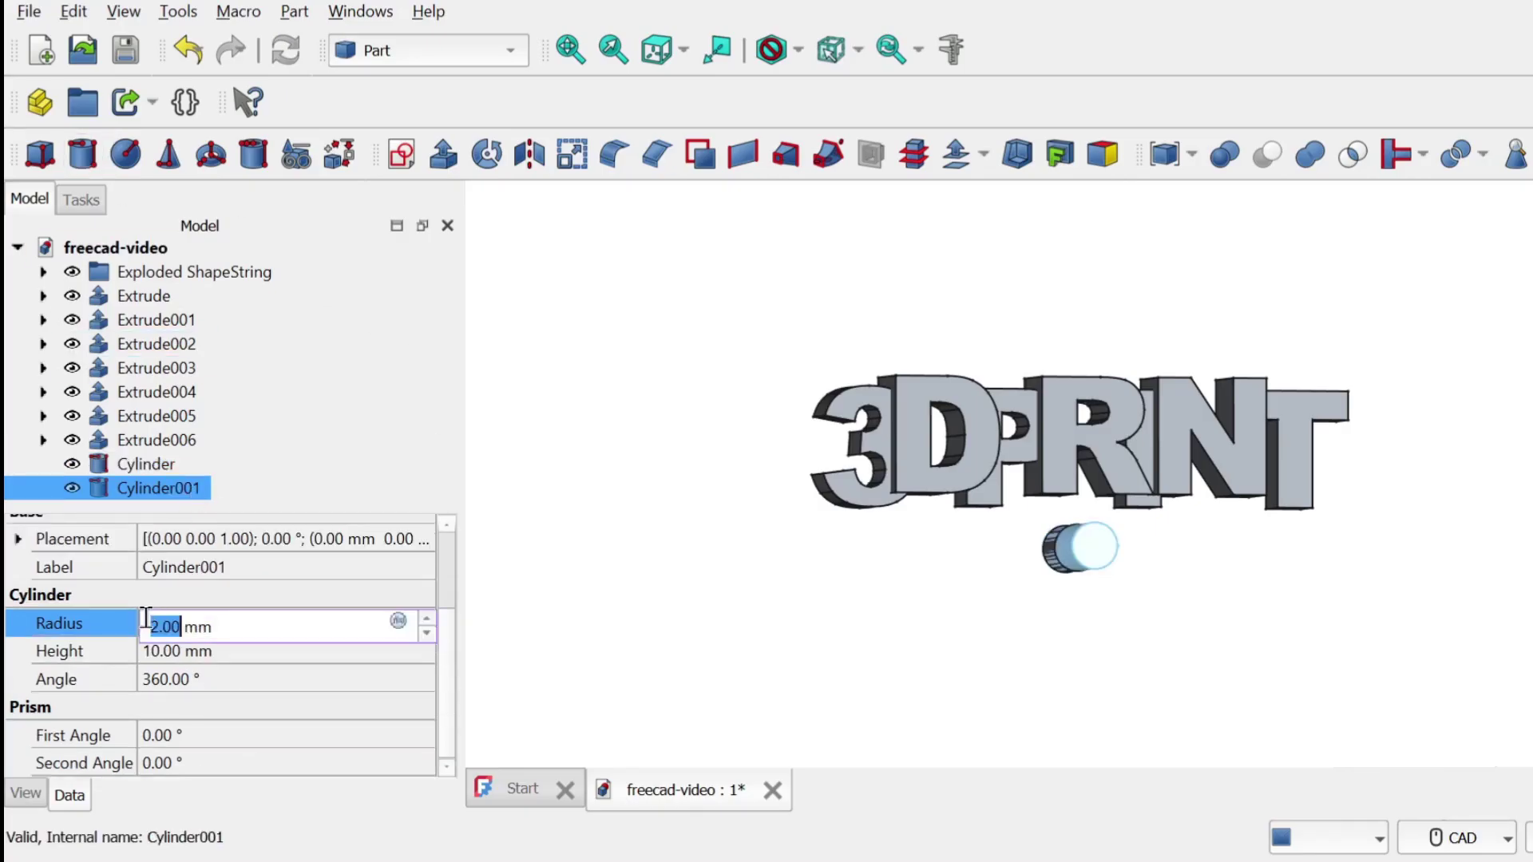
type("1")
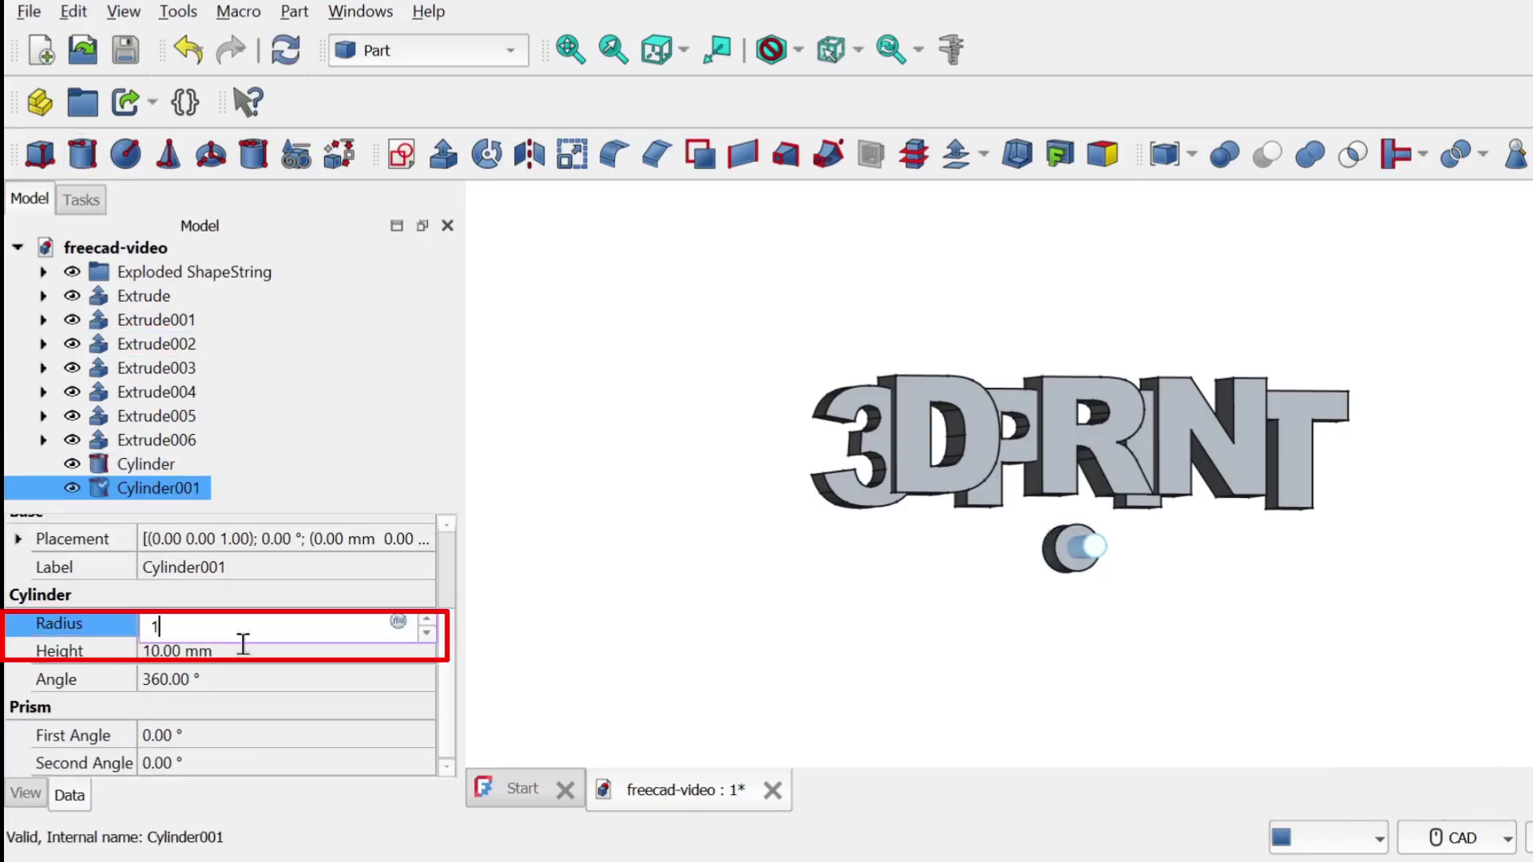
left_click(239, 650)
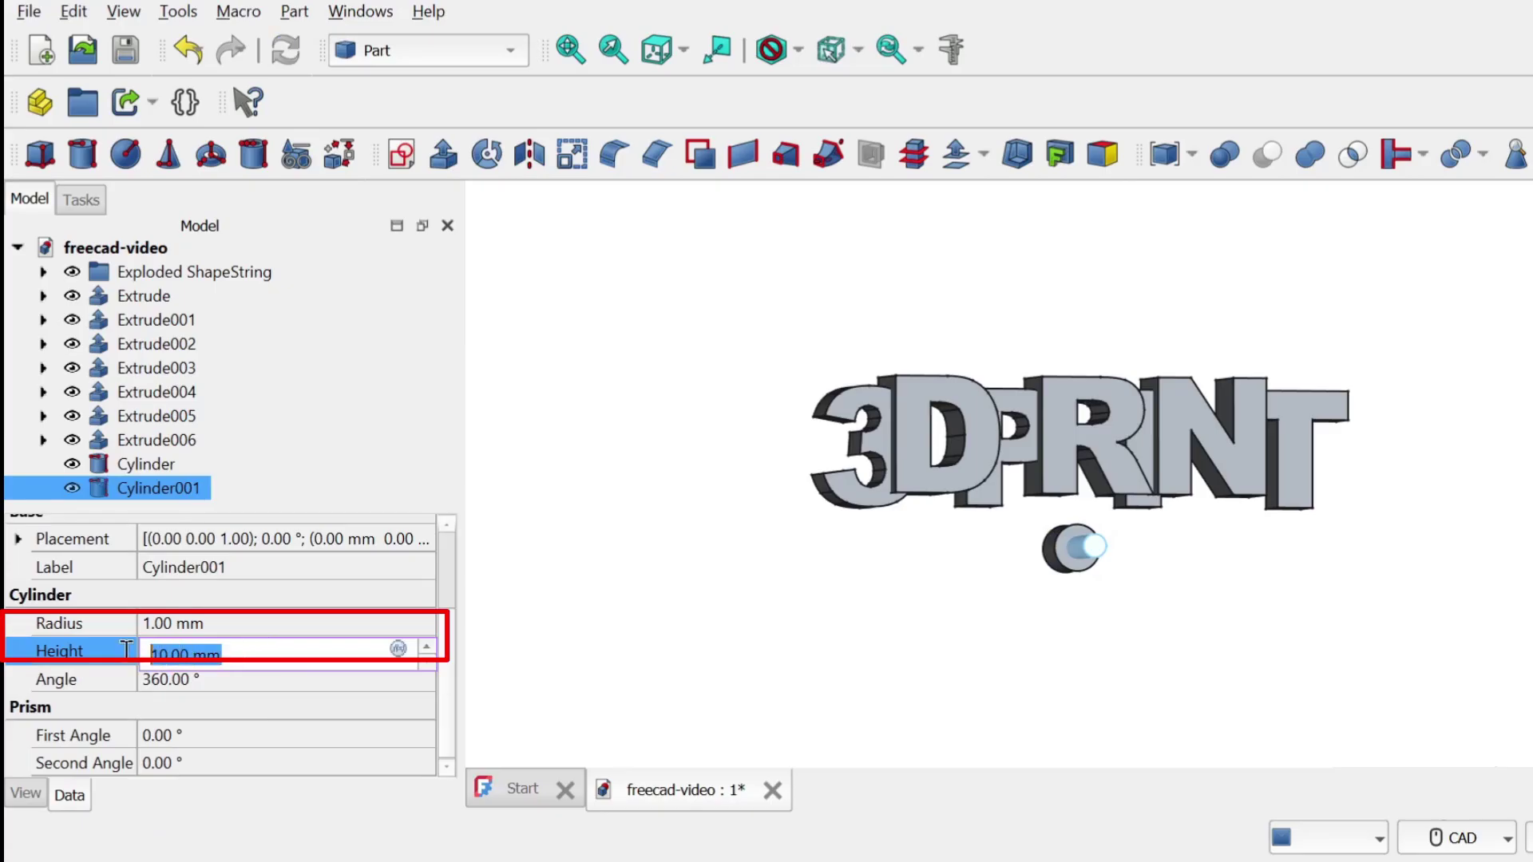
type("4")
left_click(187, 623)
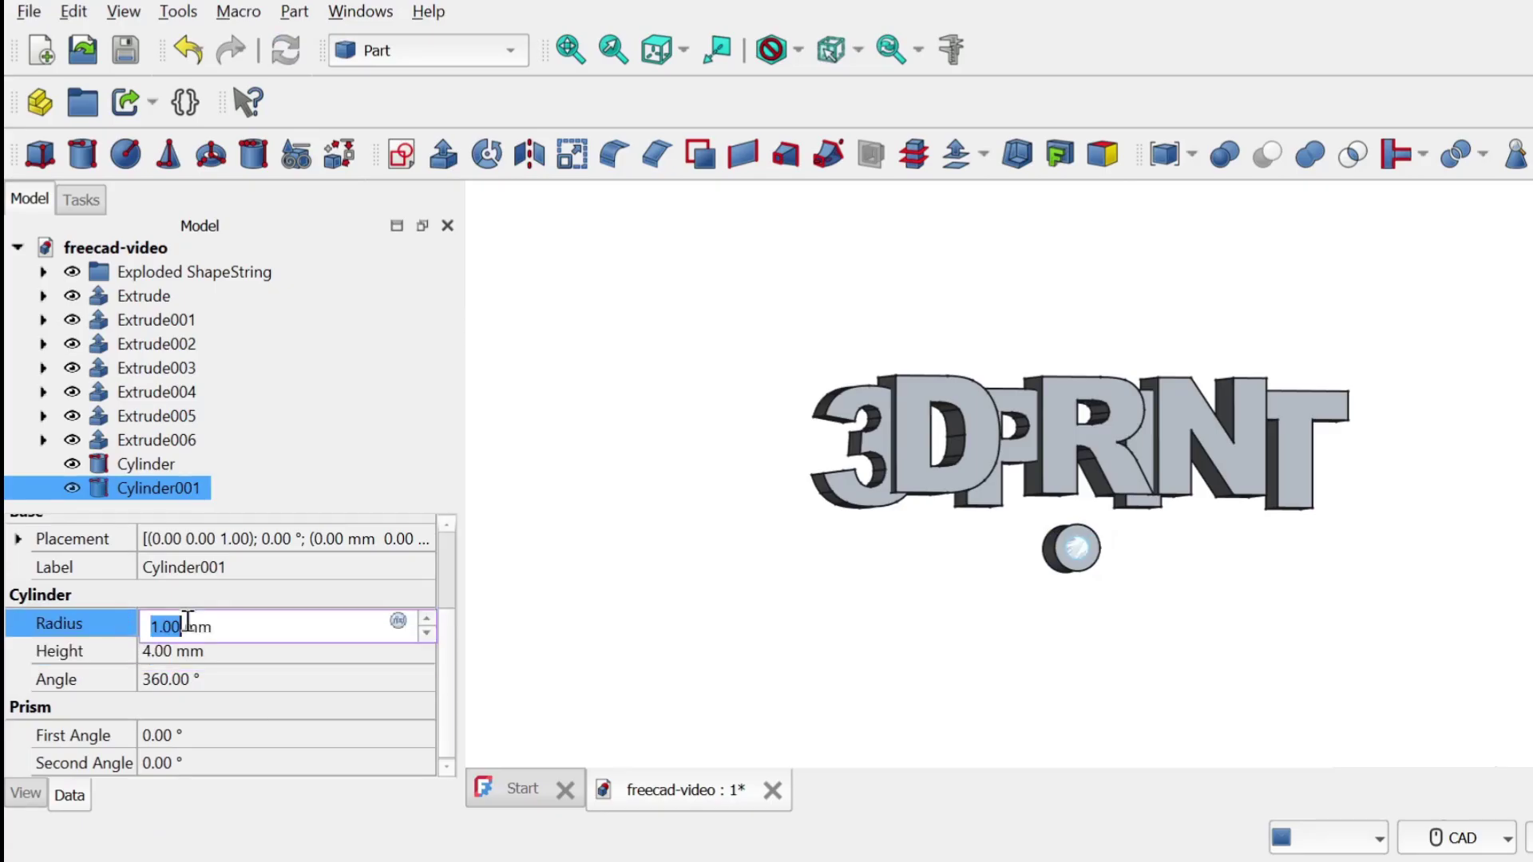
Compare the two cylinders and select both, the larger one first.
left_click(155, 475)
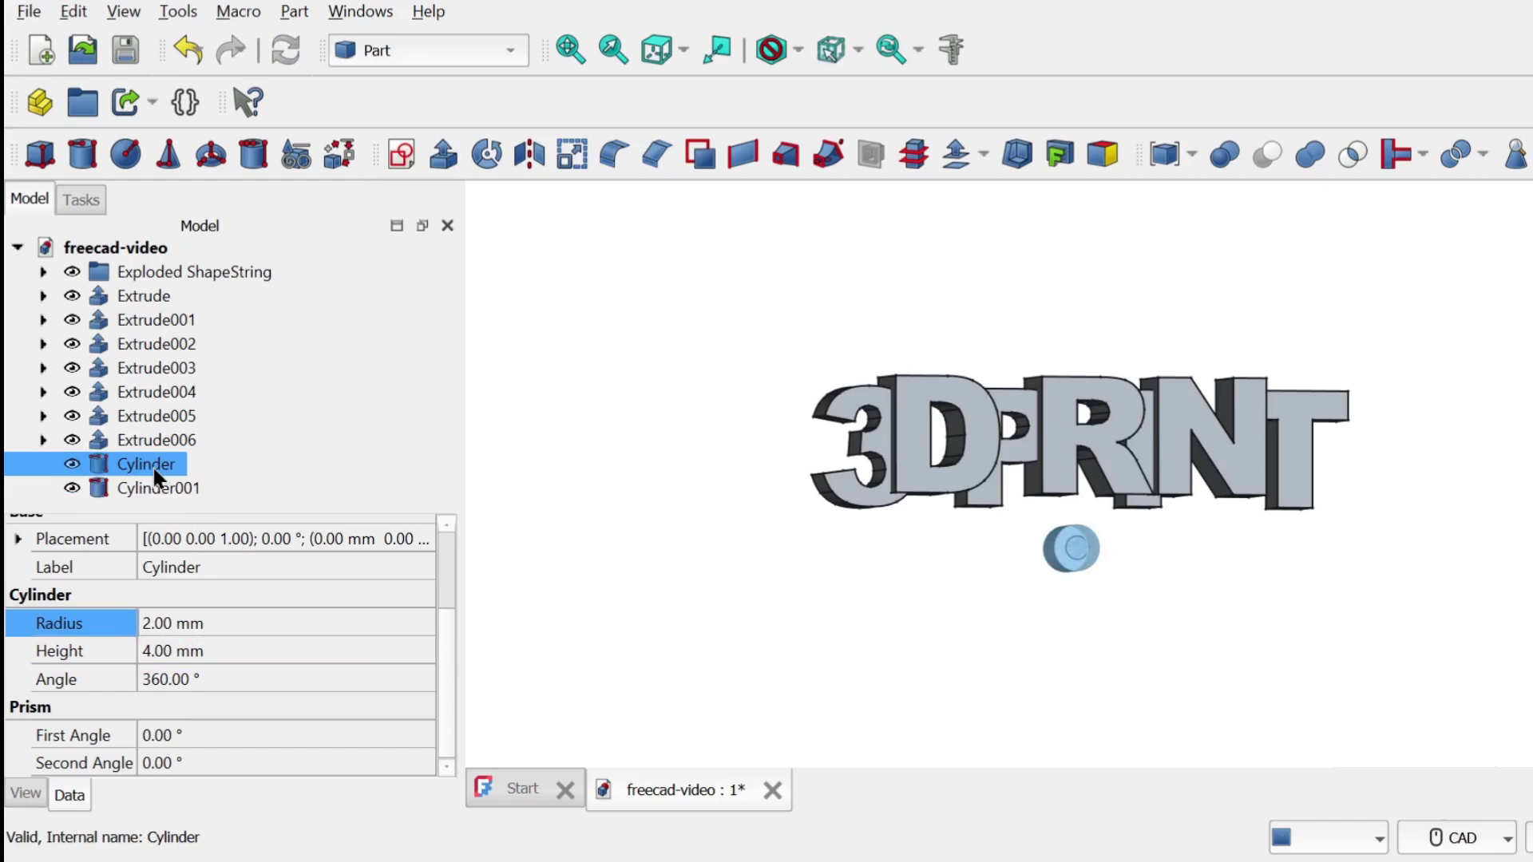
left_click(154, 485)
left_click(133, 473)
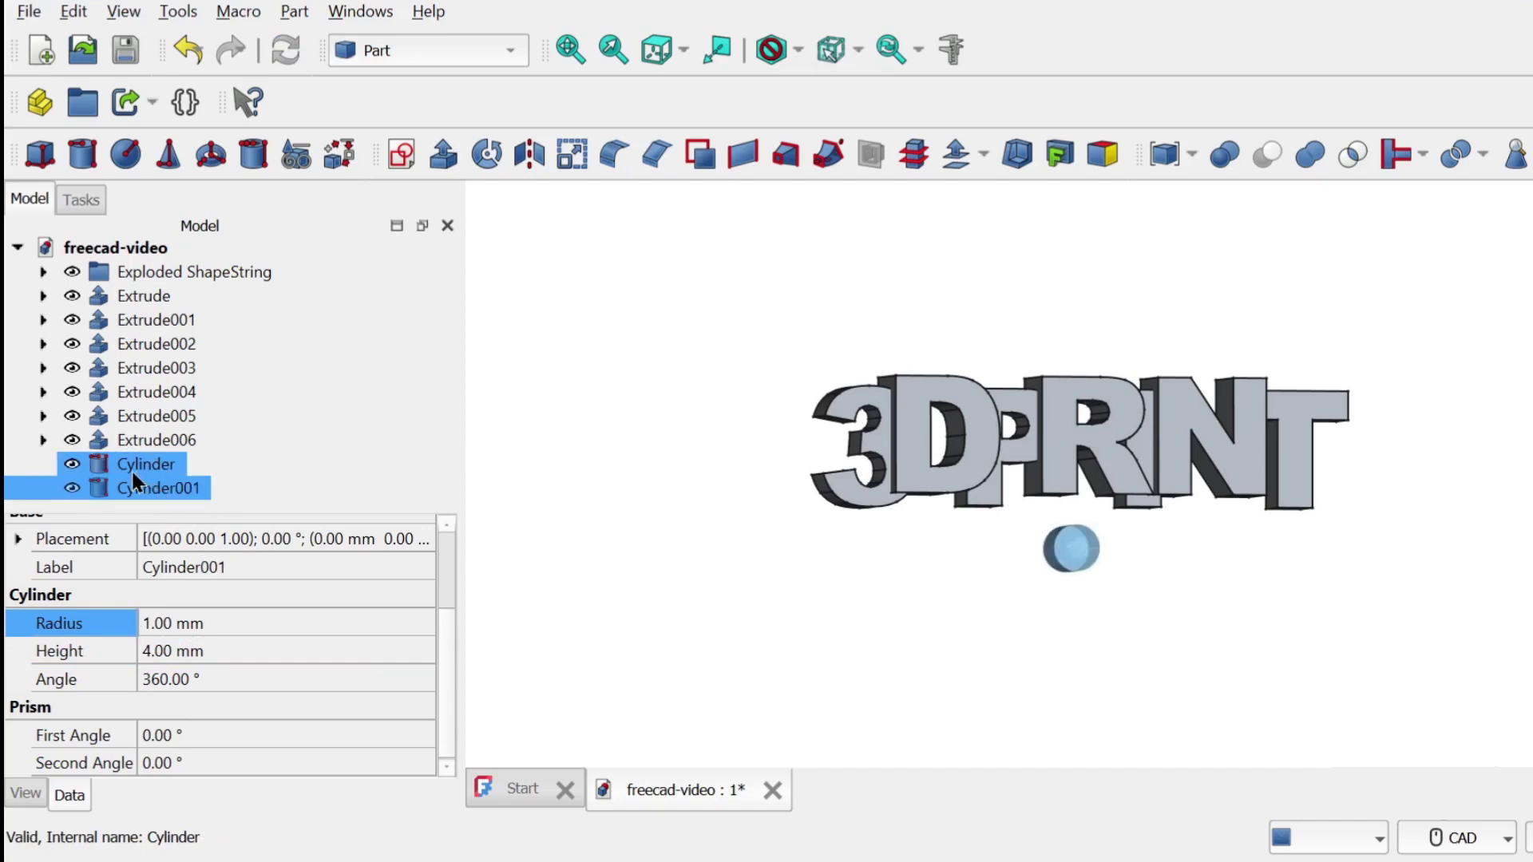
left_click(237, 490, "ctrl")
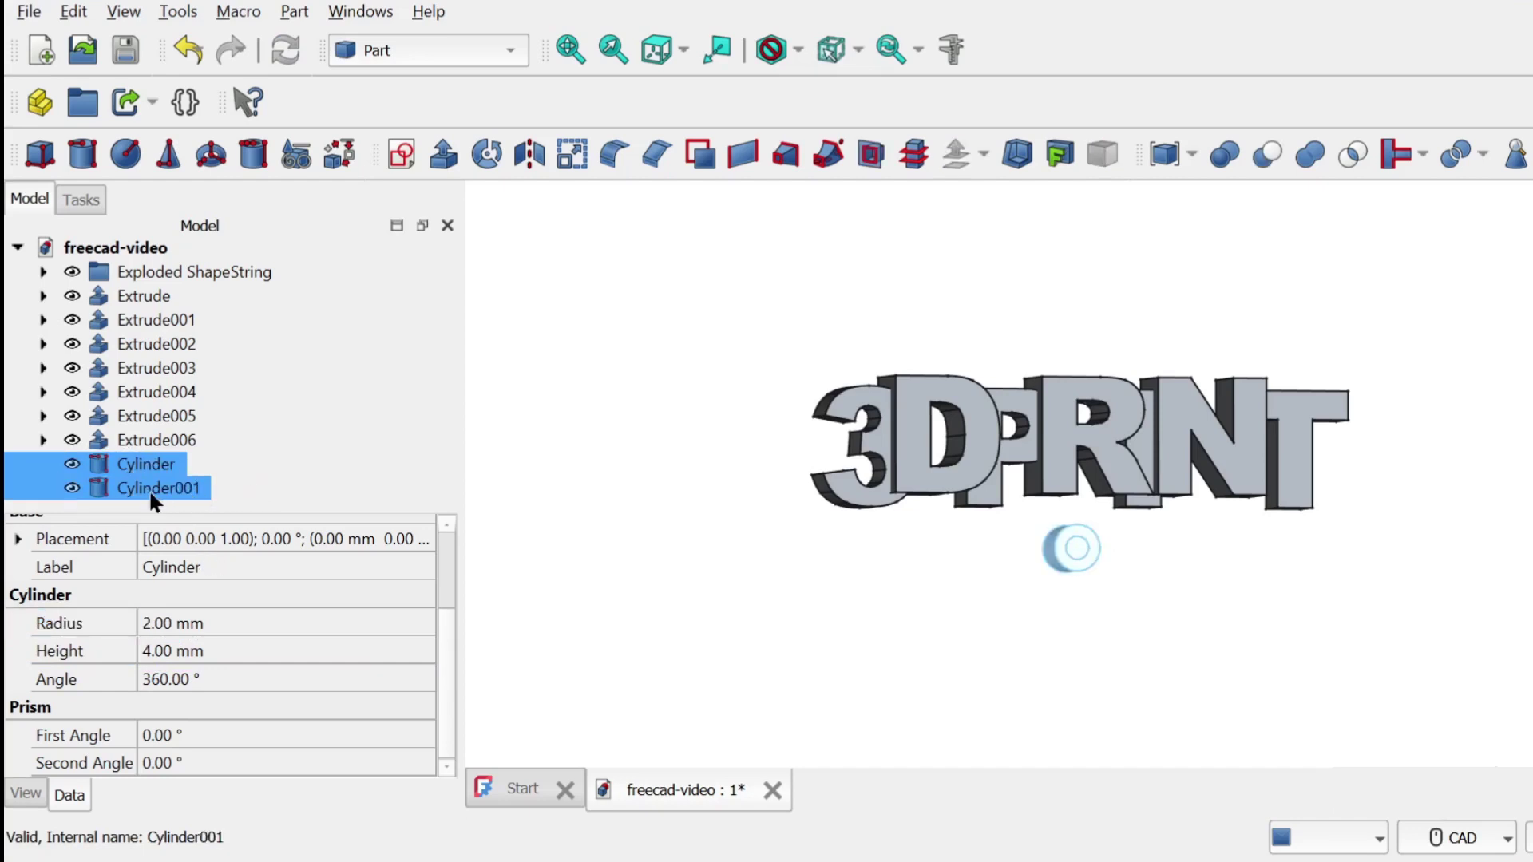
left_click(294, 13)
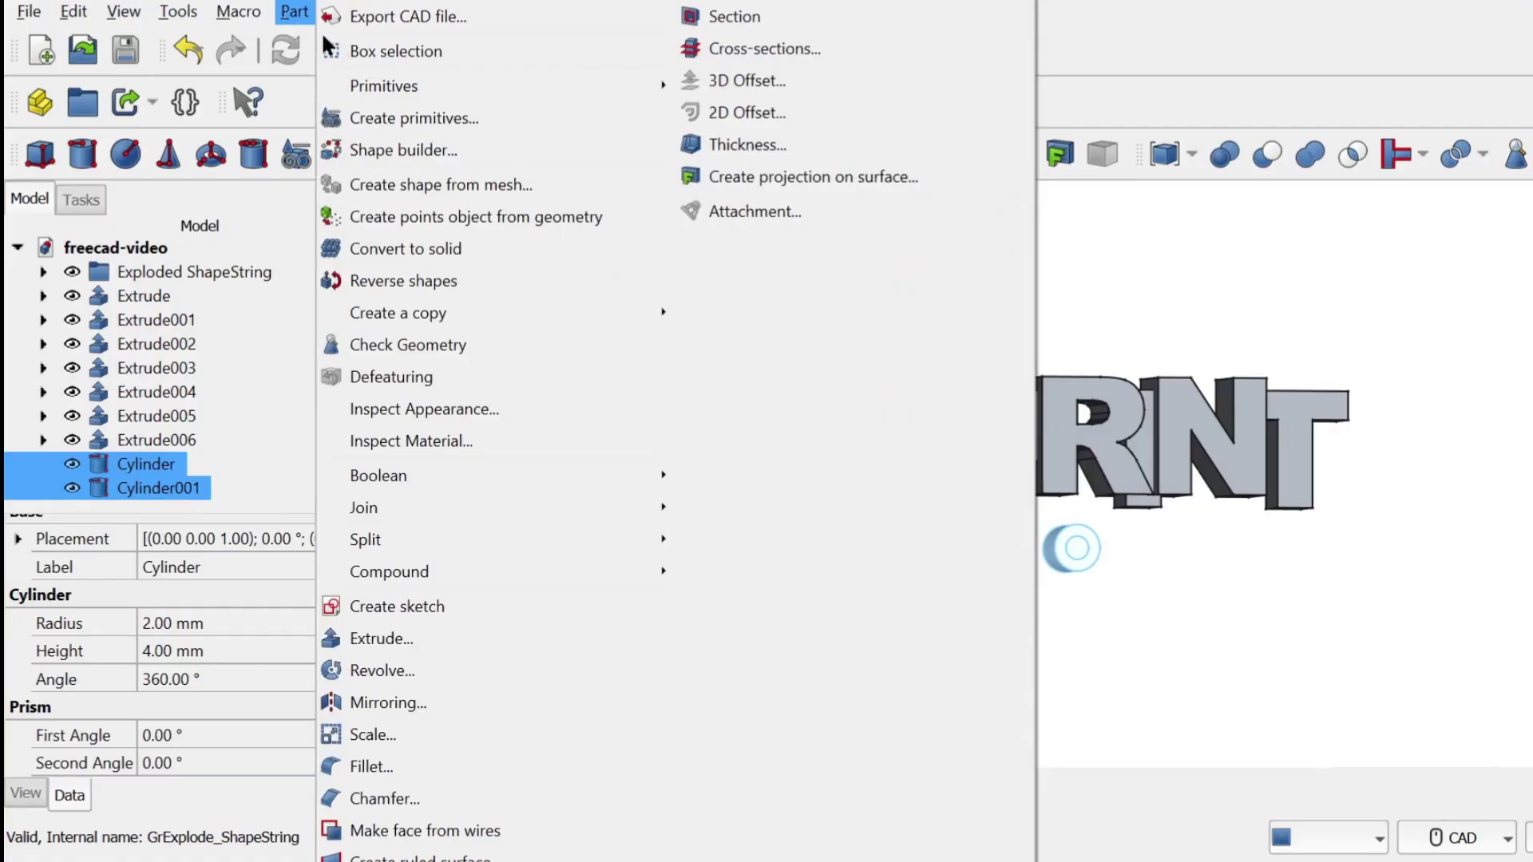
mouse_move(378, 476)
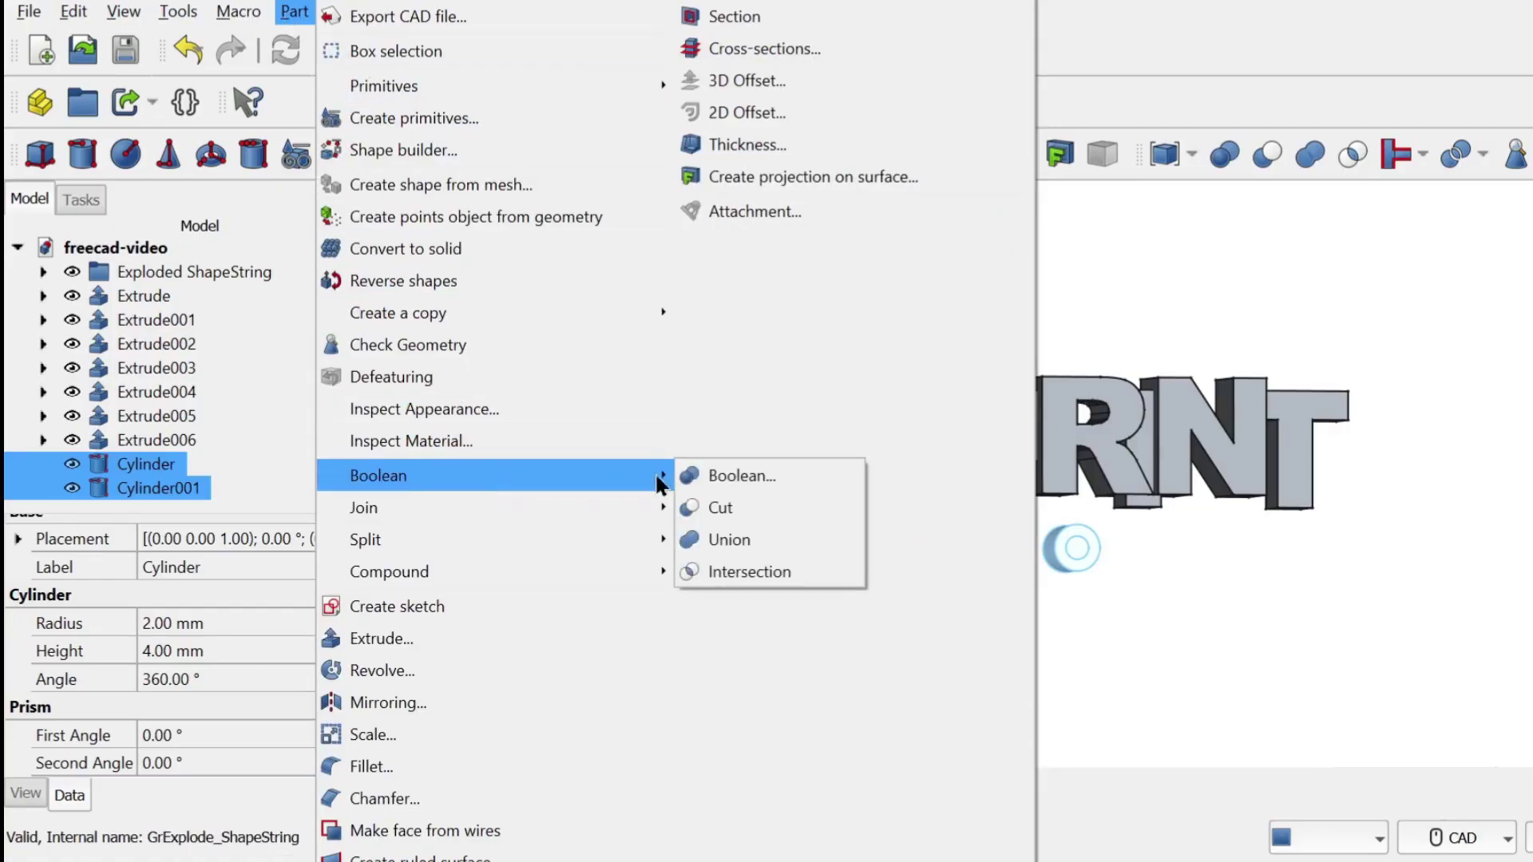
Cut the 1 mm cylinder from the 2 mm one, then select the Cut in front view.
left_click(723, 508)
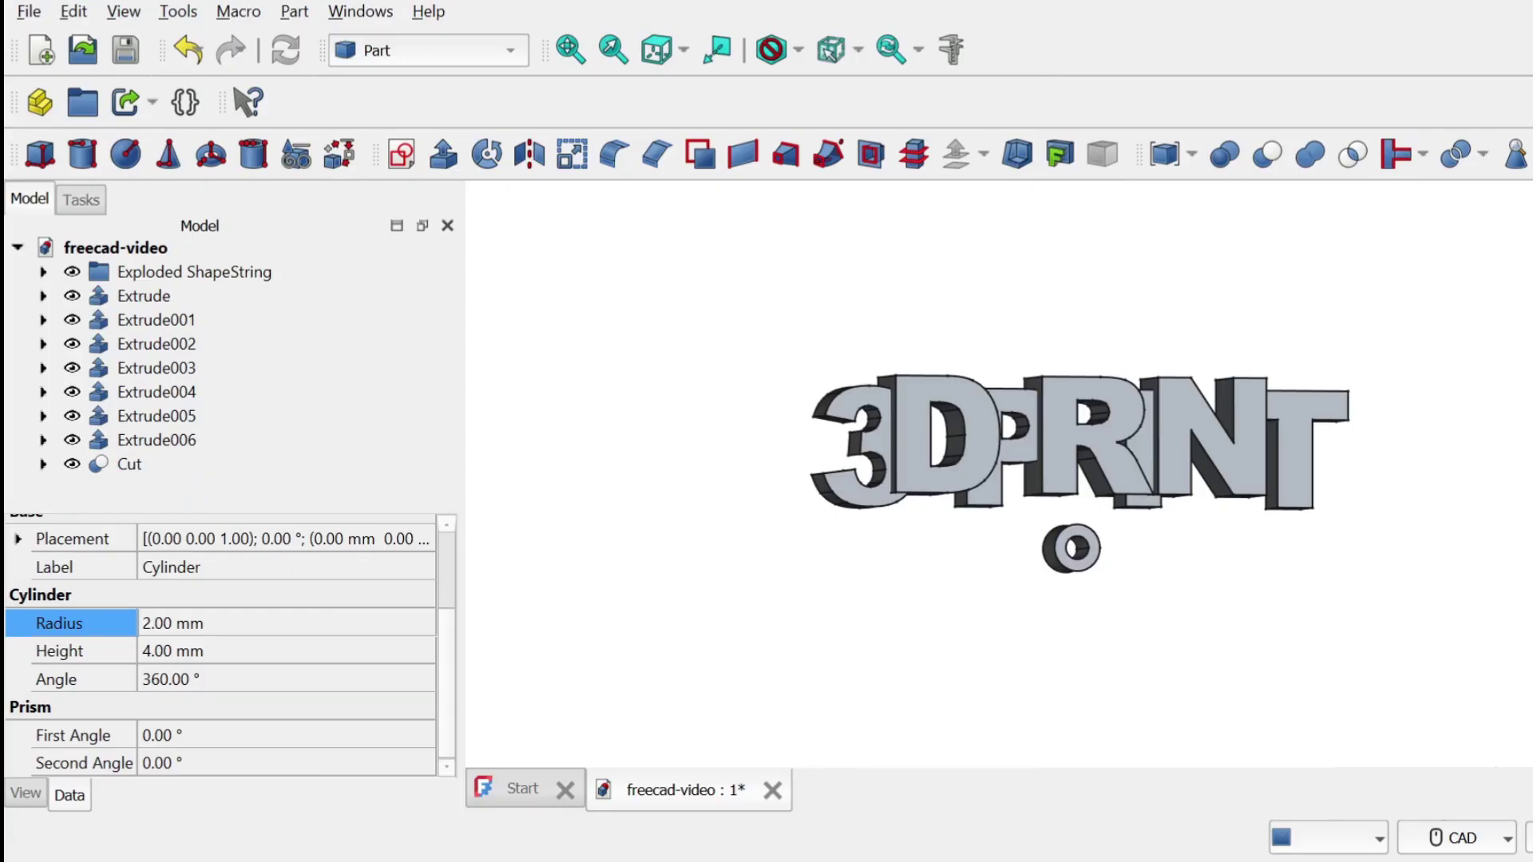
left_click(123, 12)
left_click(694, 298)
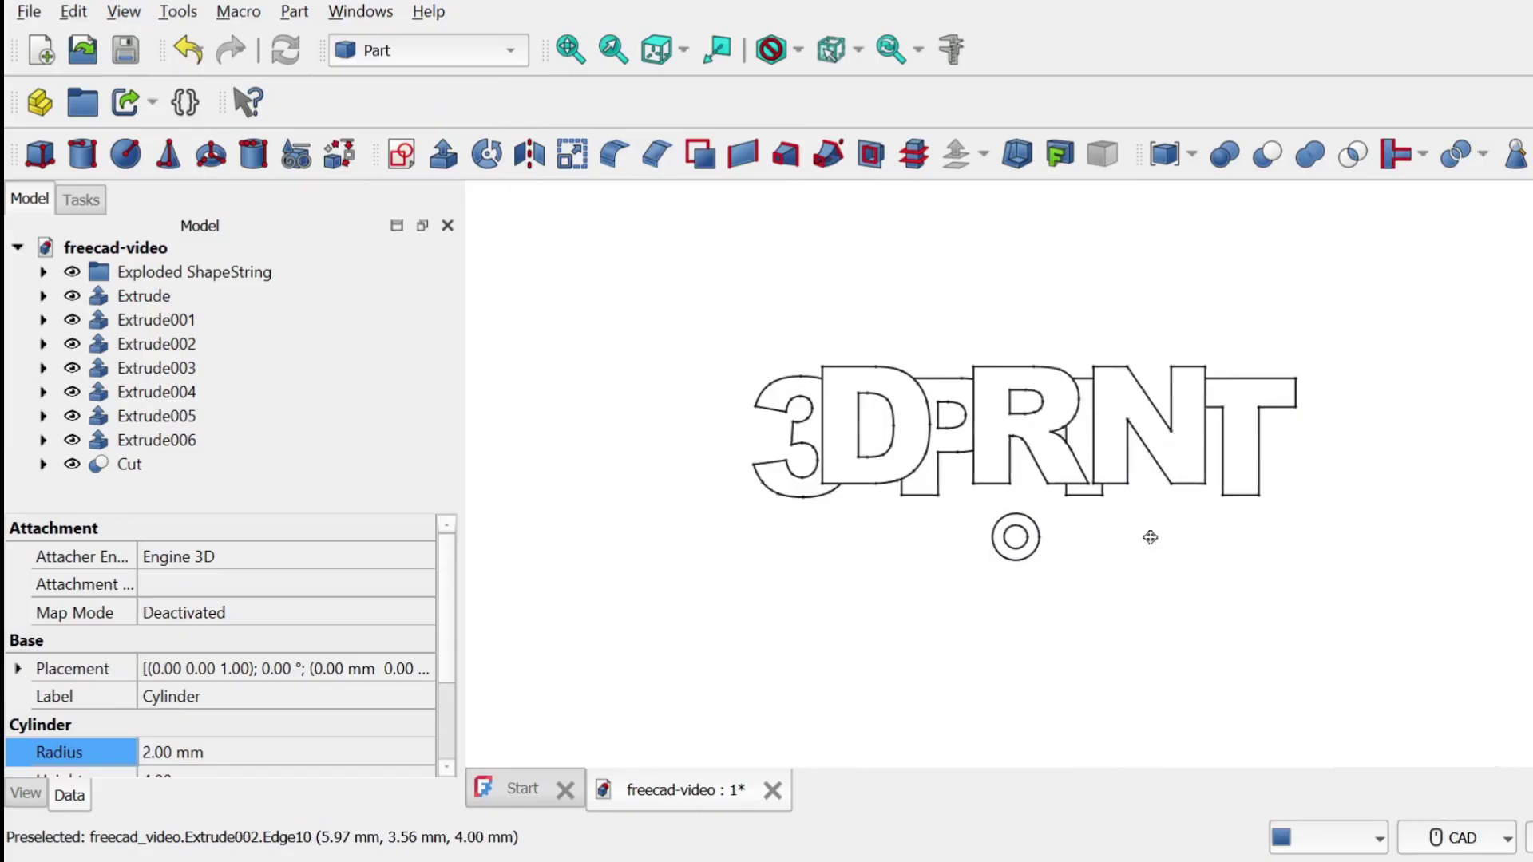
left_click(123, 466)
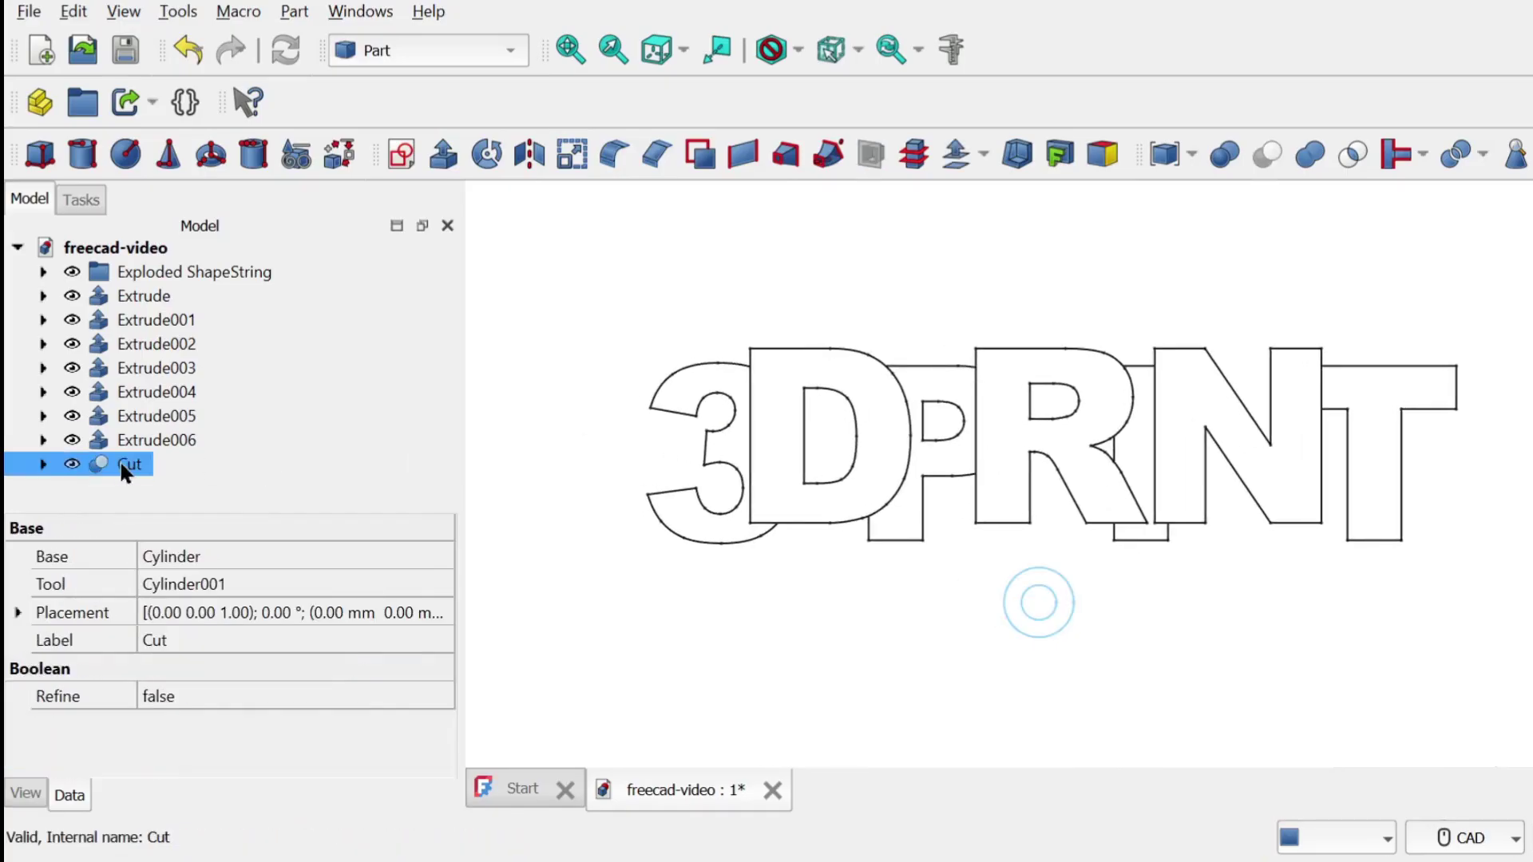
Transform the Cut ring, dragging it up and left onto the top of the 3.
right_click(122, 465)
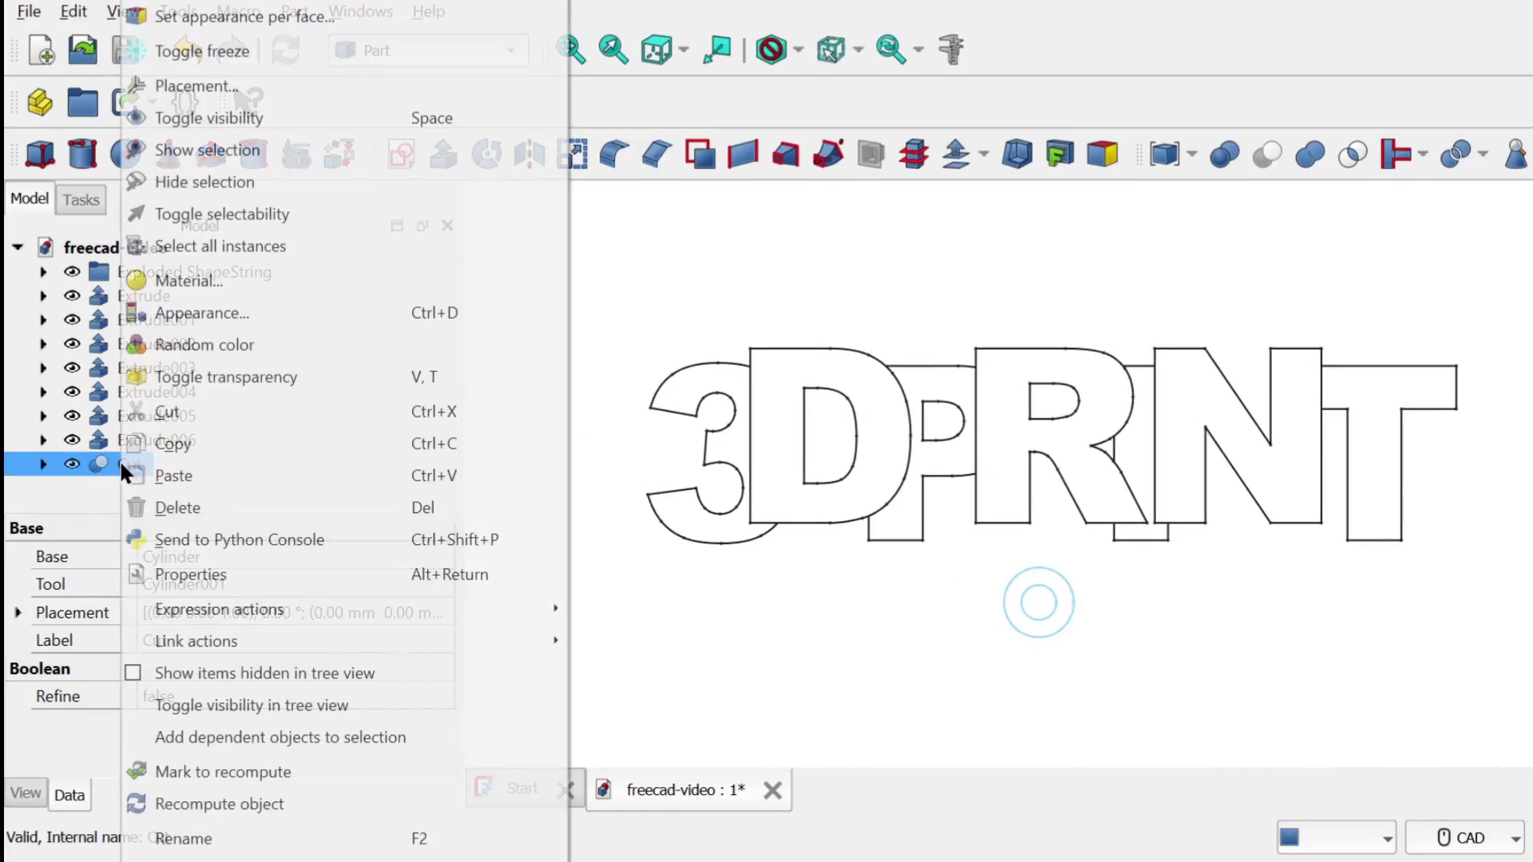
left_click(232, 7)
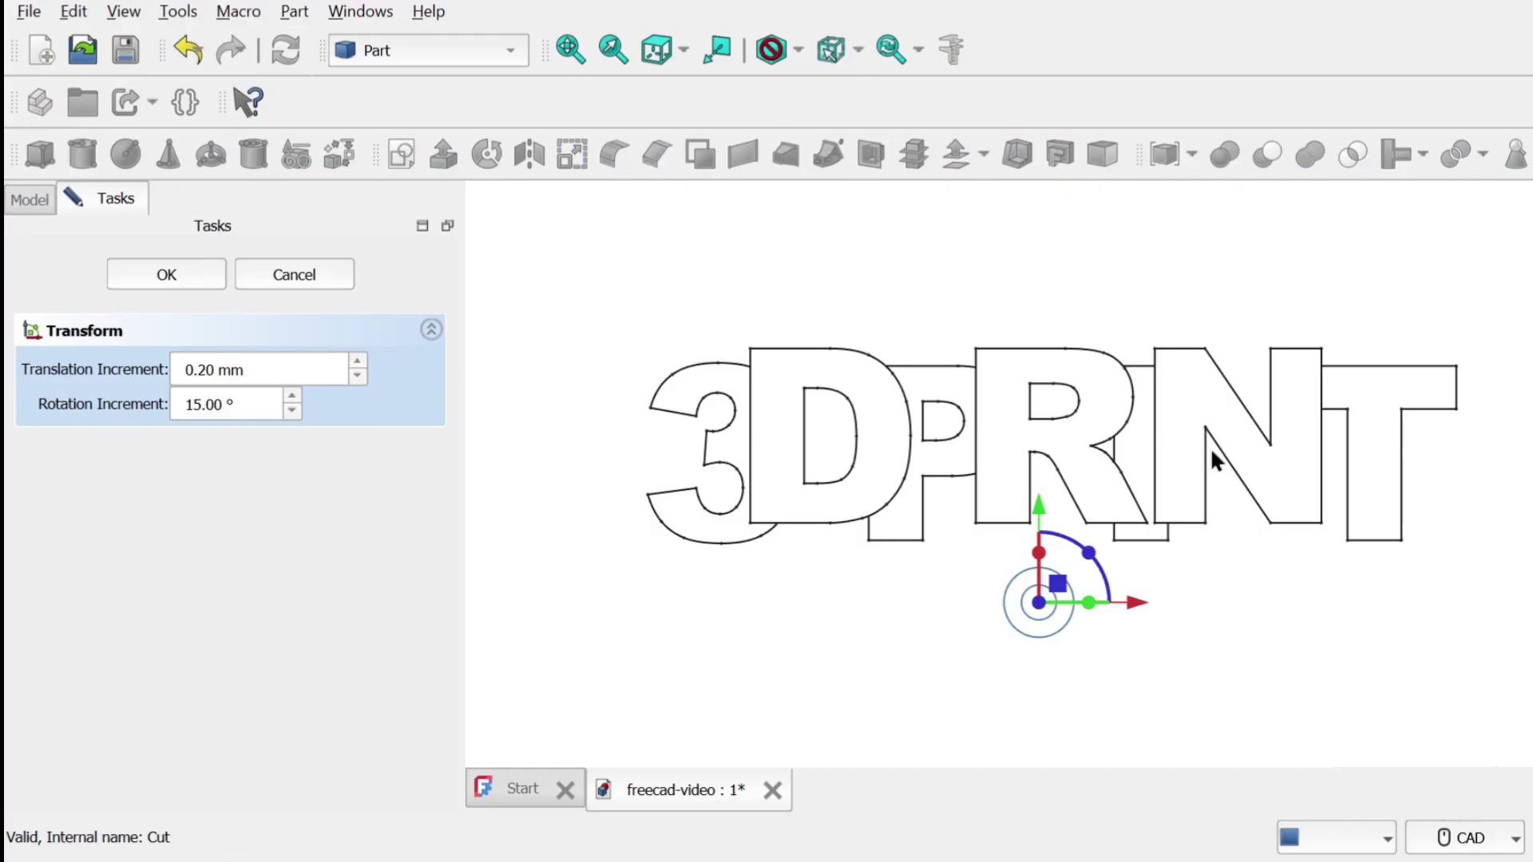
left_click_drag(1038, 512, 1037, 238)
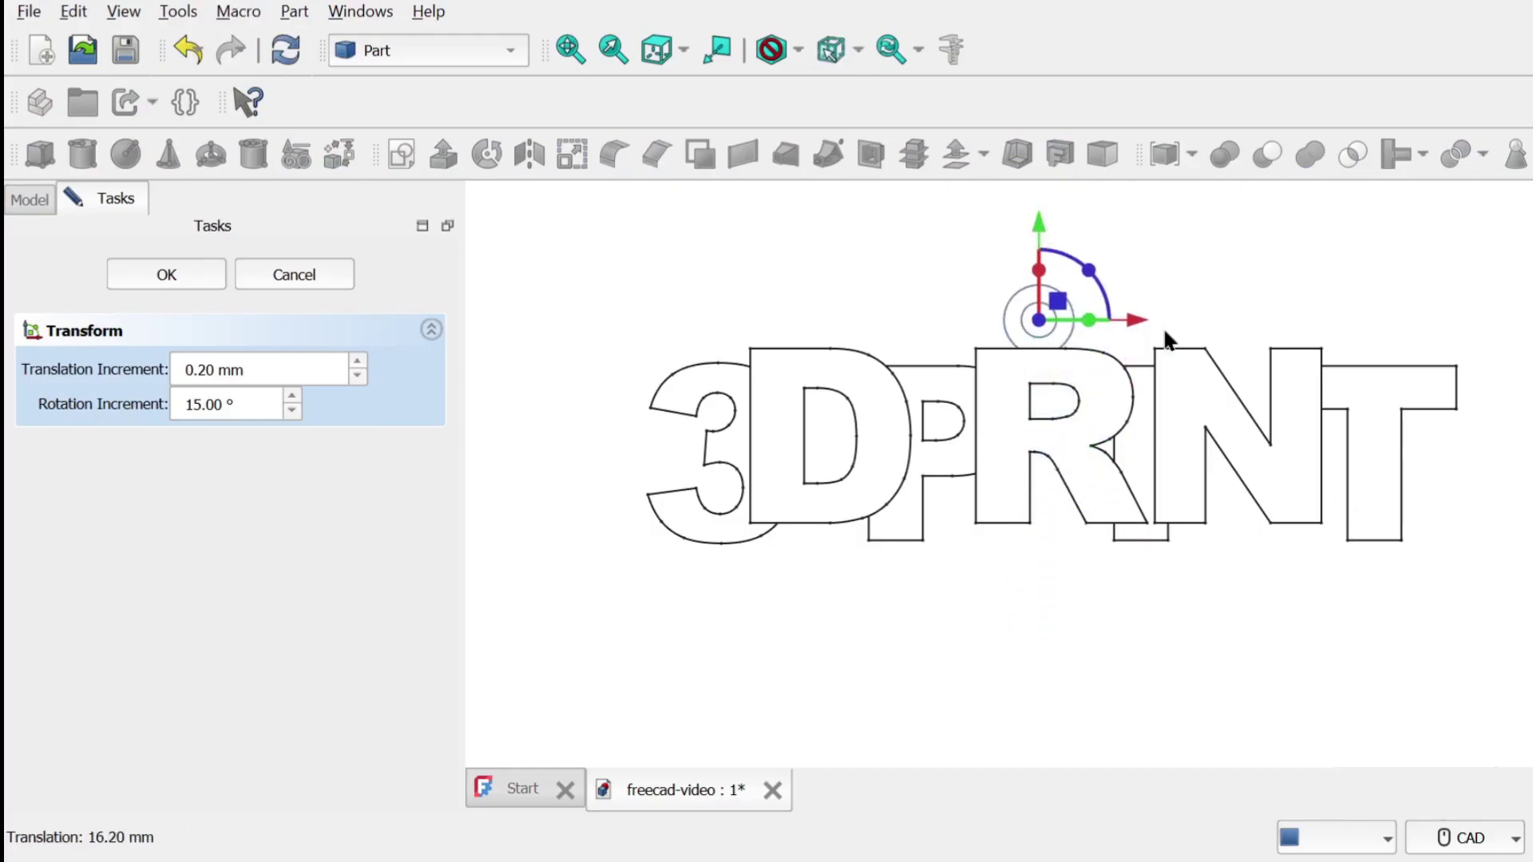
left_click_drag(1130, 325, 811, 331)
left_click_drag(715, 244, 715, 254)
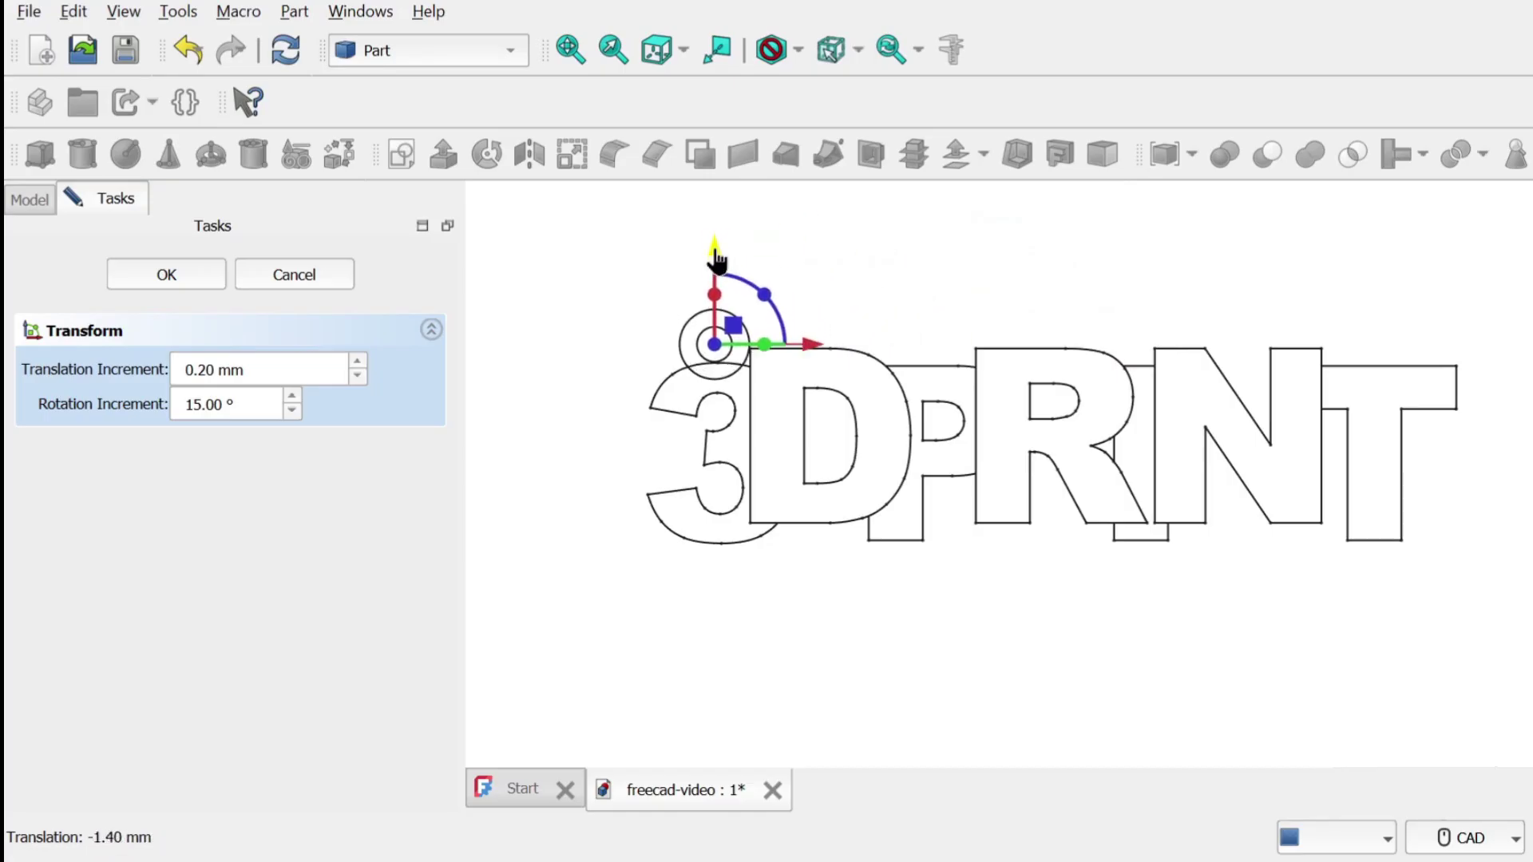
left_click_drag(811, 349, 818, 350)
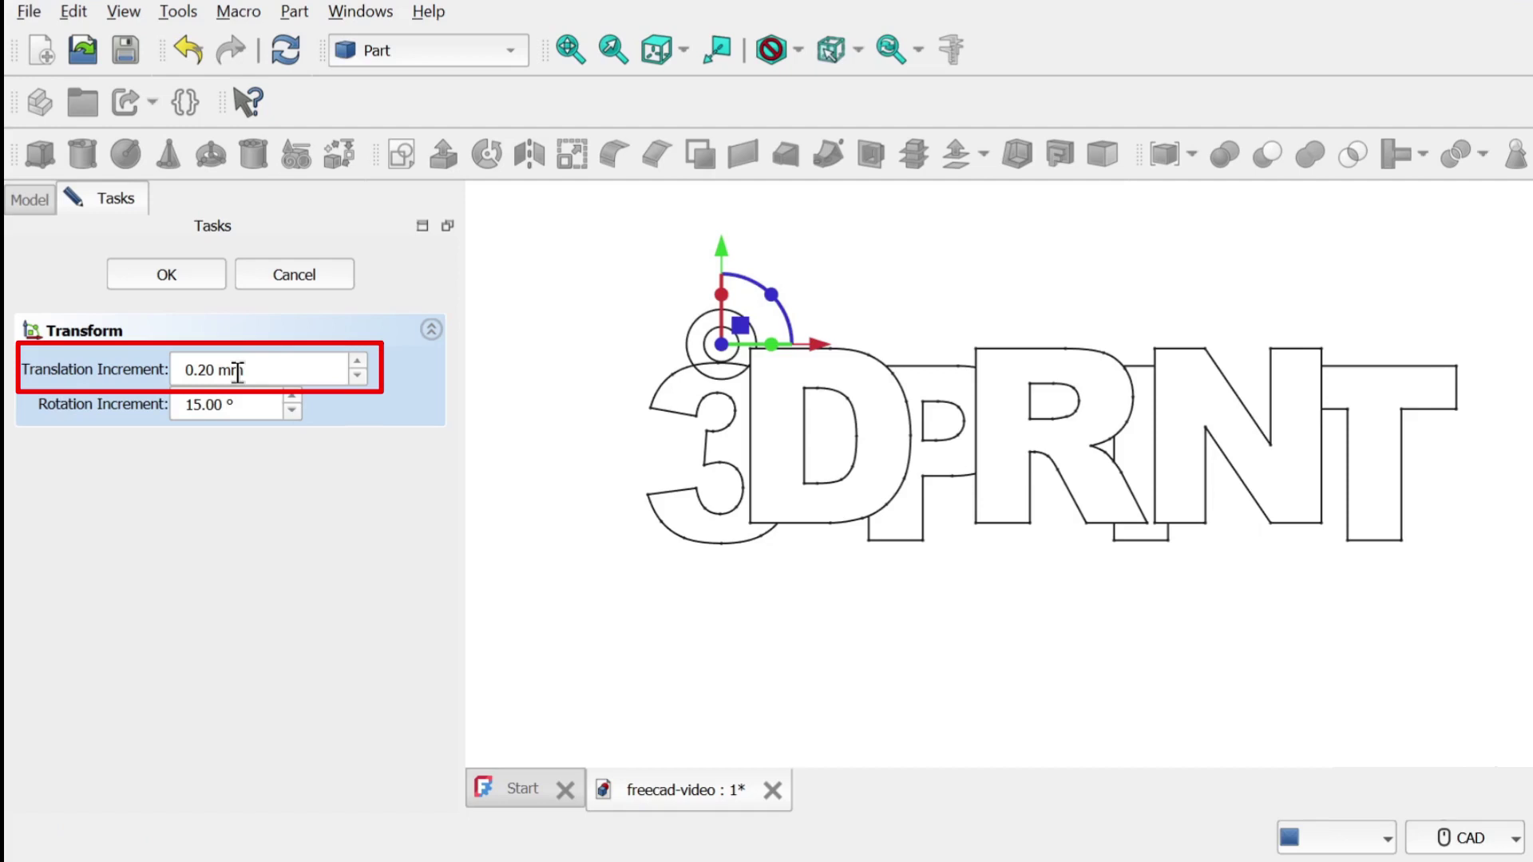
left_click(238, 372)
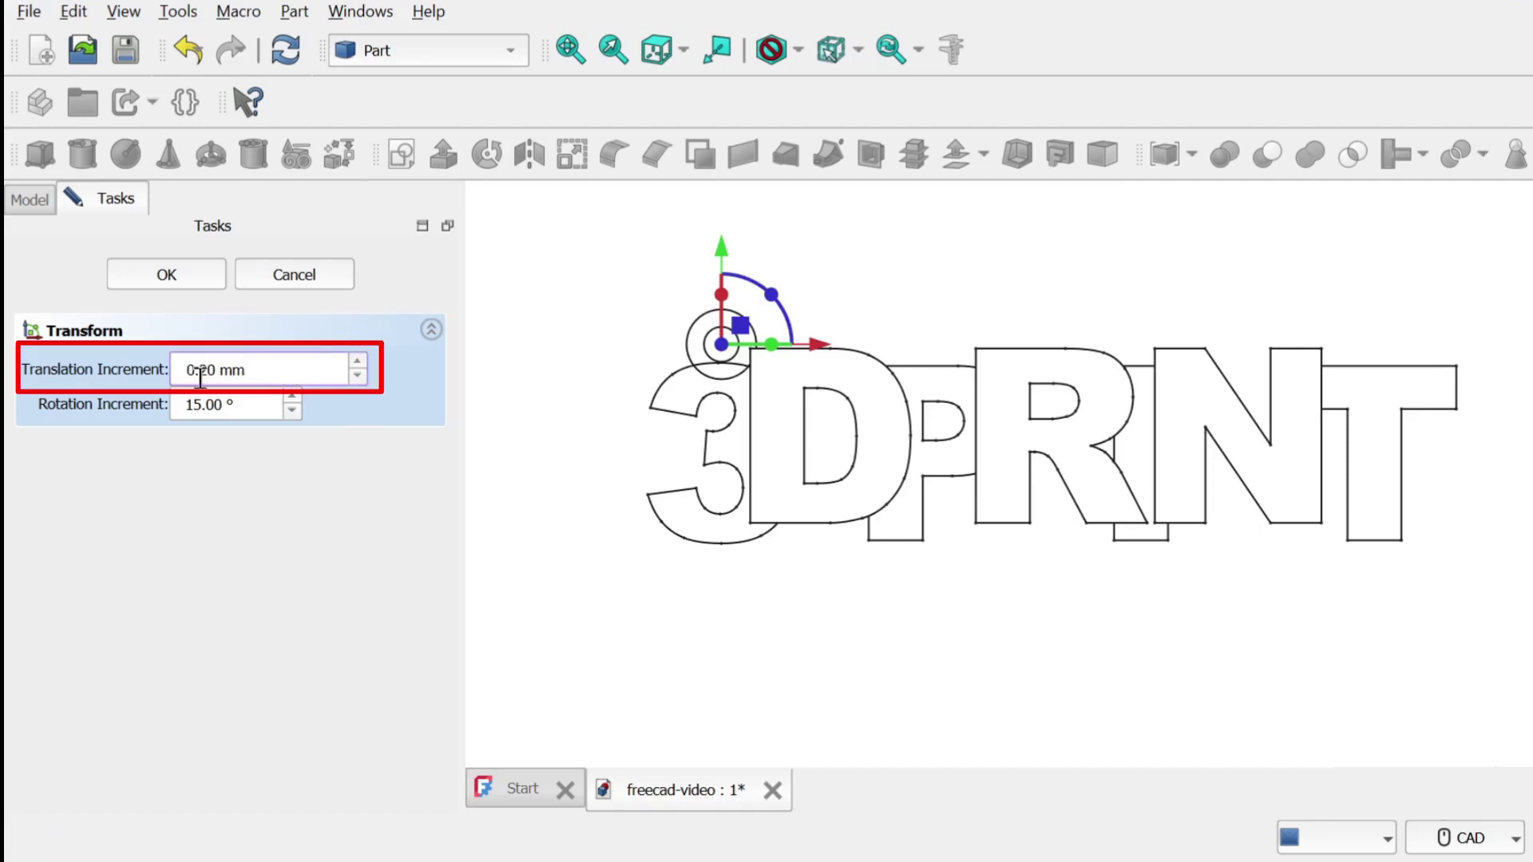
middle_click_drag(755, 607, 801, 598)
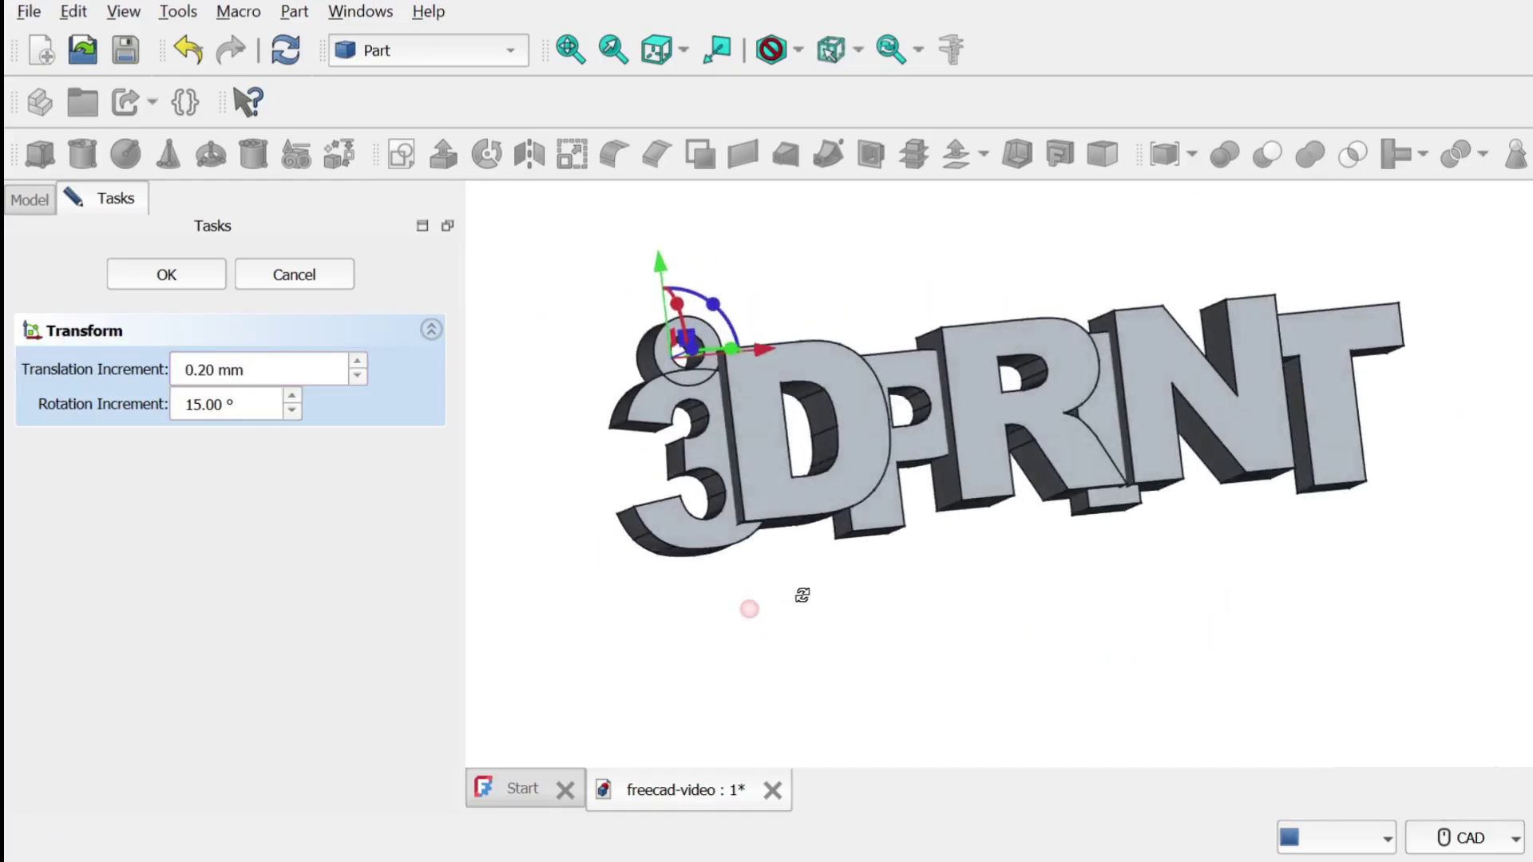
left_click(163, 278)
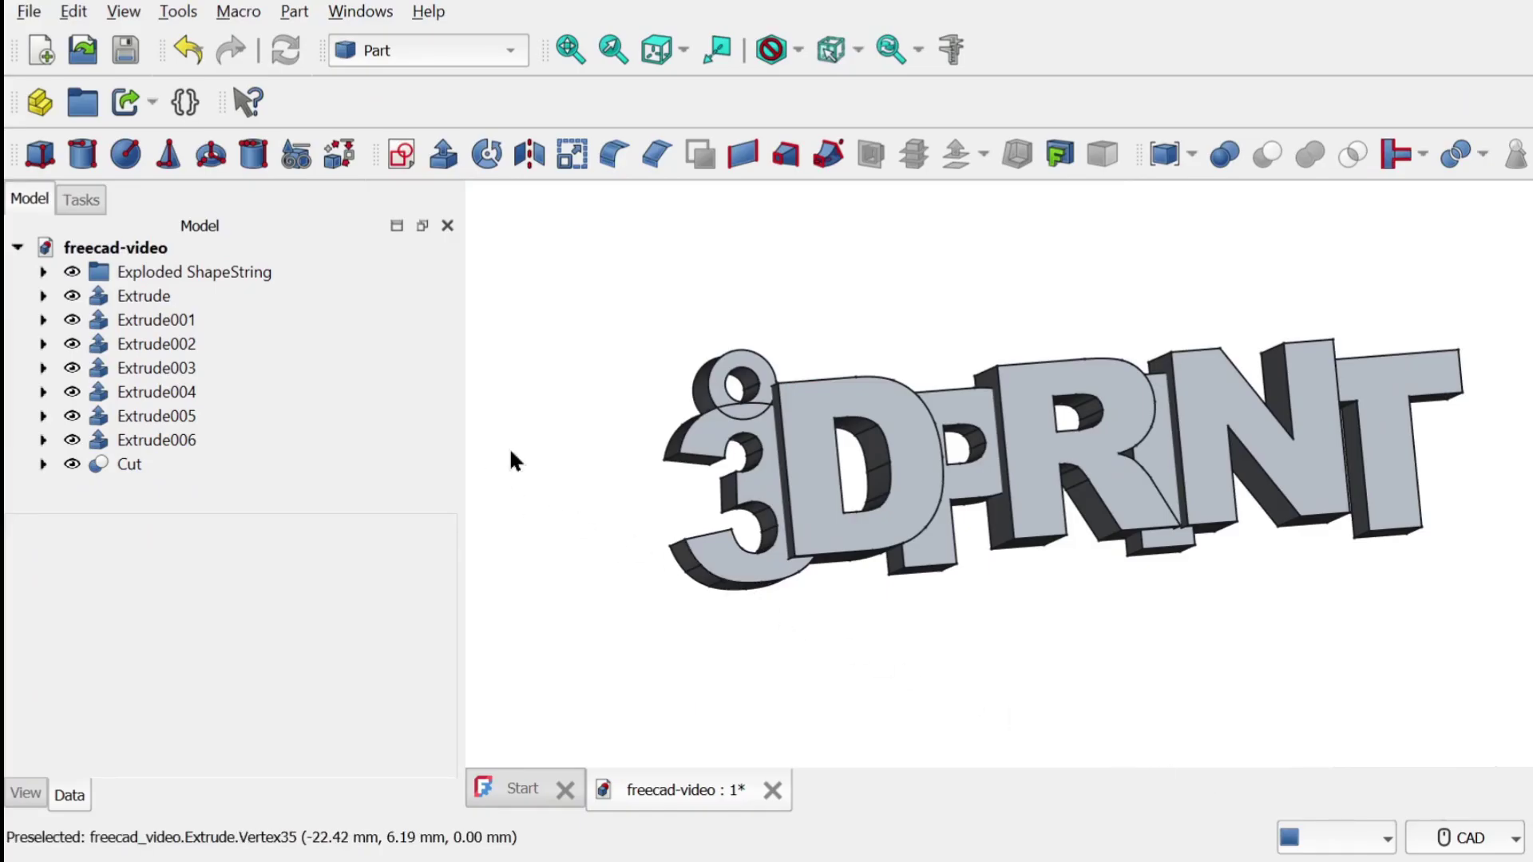
Select all letter extrusions together with the Cut ring in the tree.
left_click(313, 382)
left_click(157, 279)
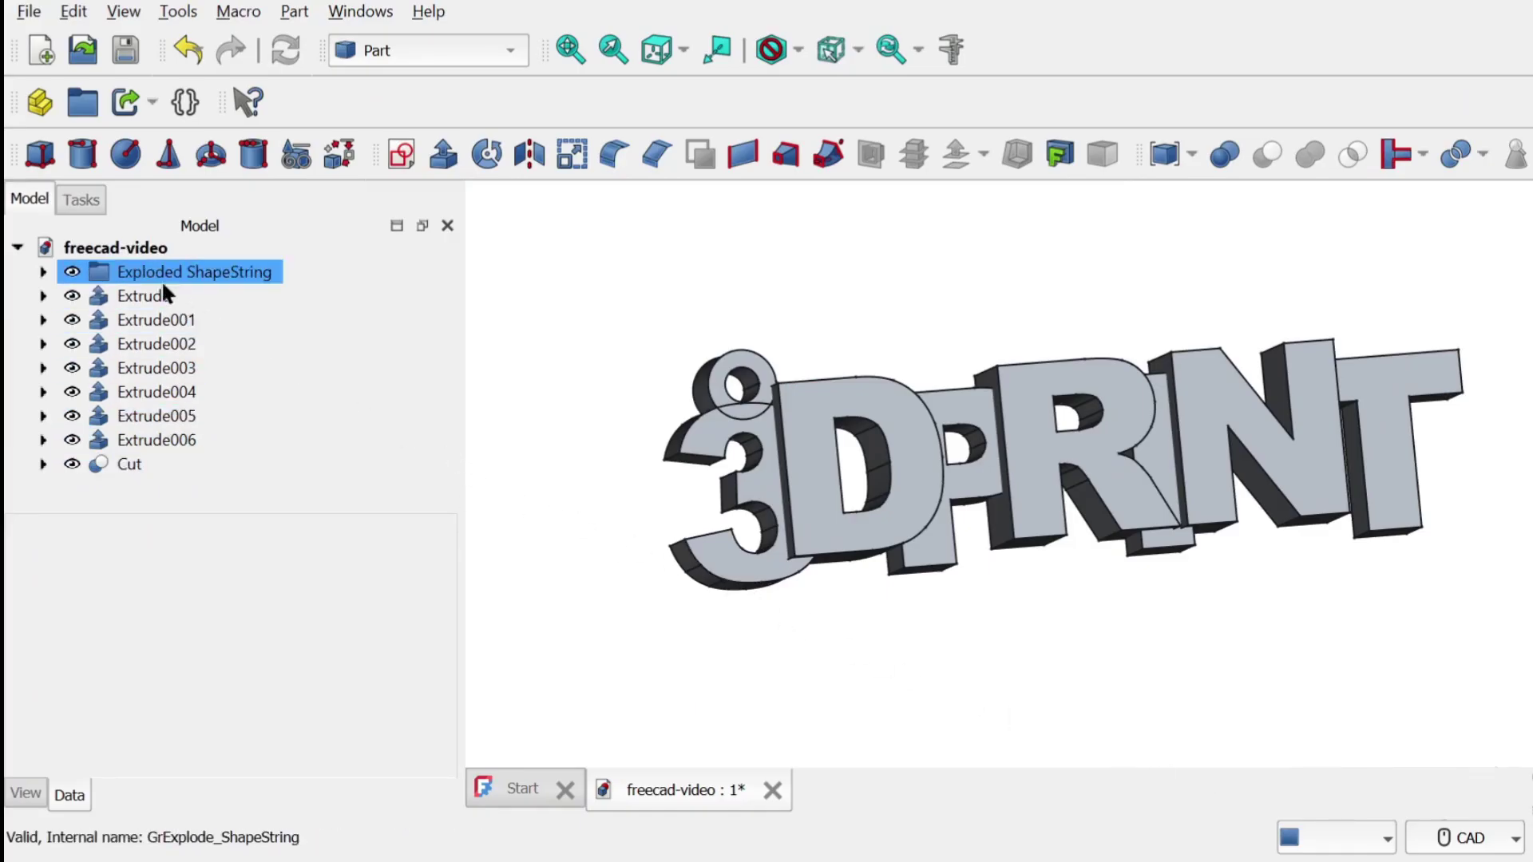
left_click(119, 252)
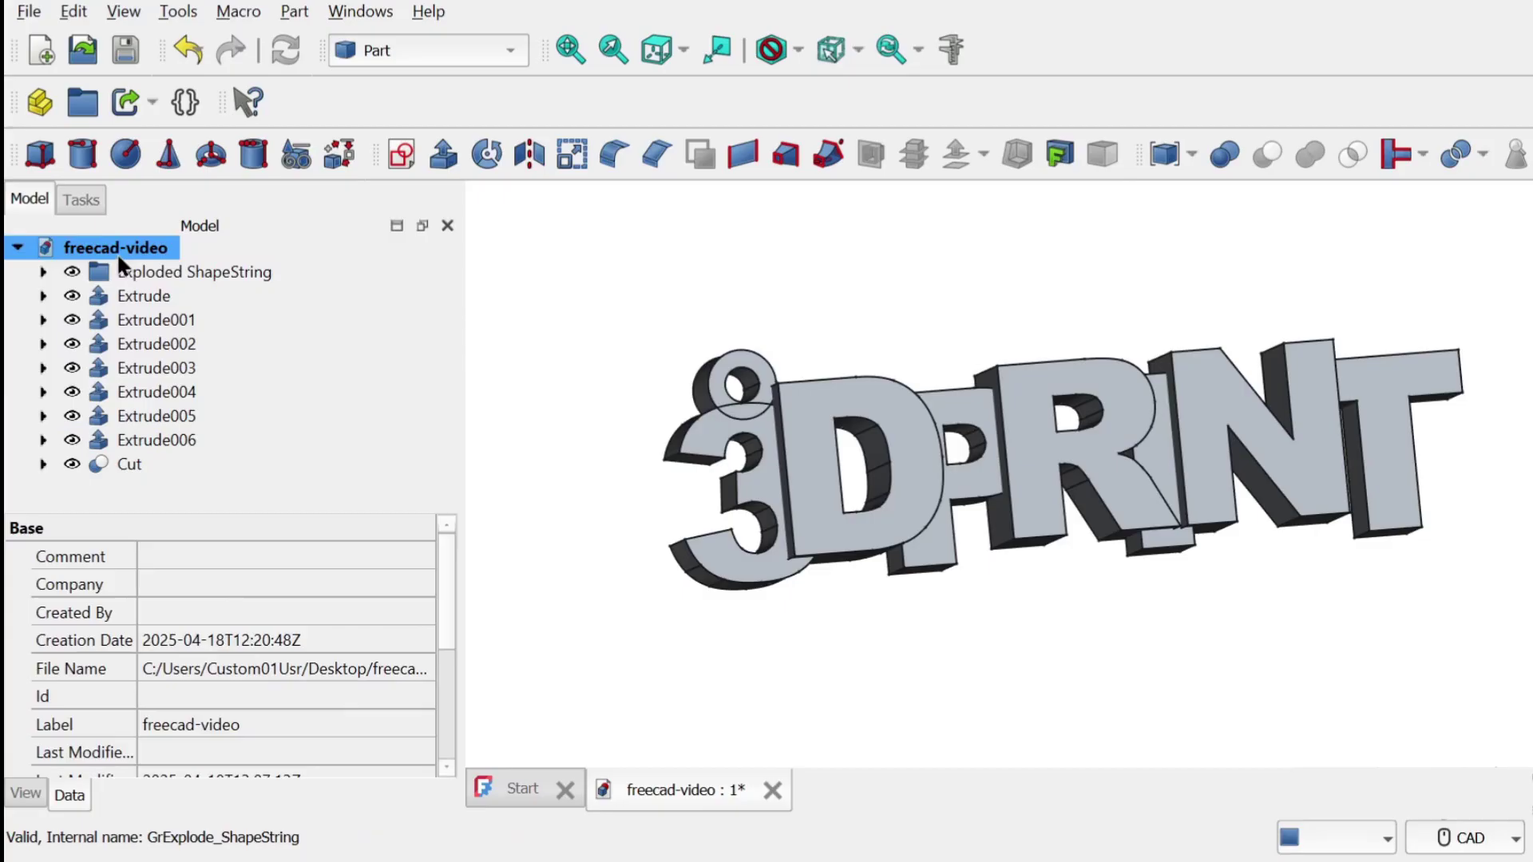
left_click(155, 298)
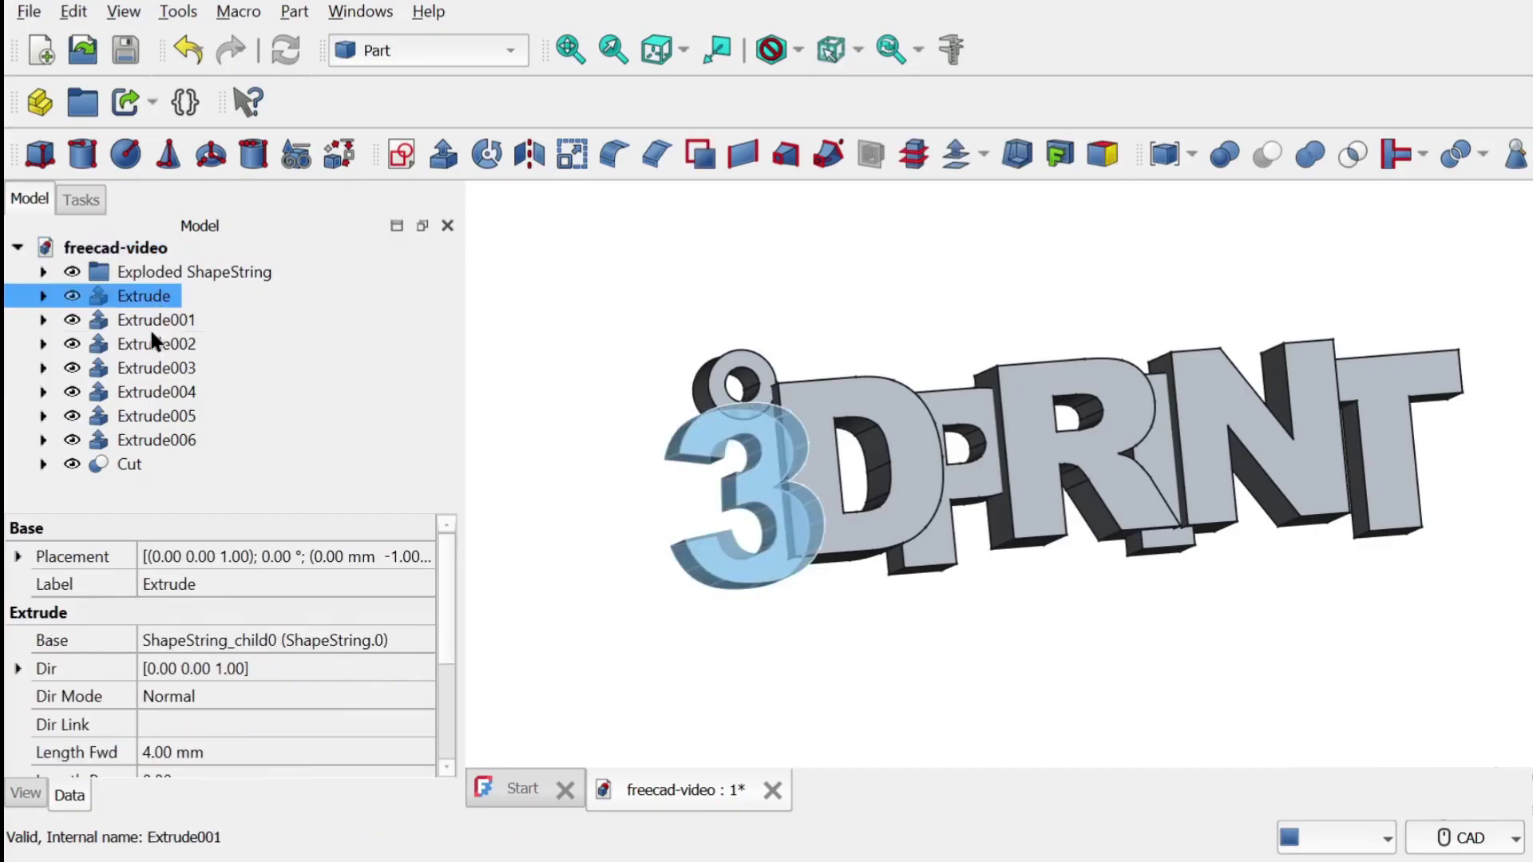
left_click(139, 467, "shift")
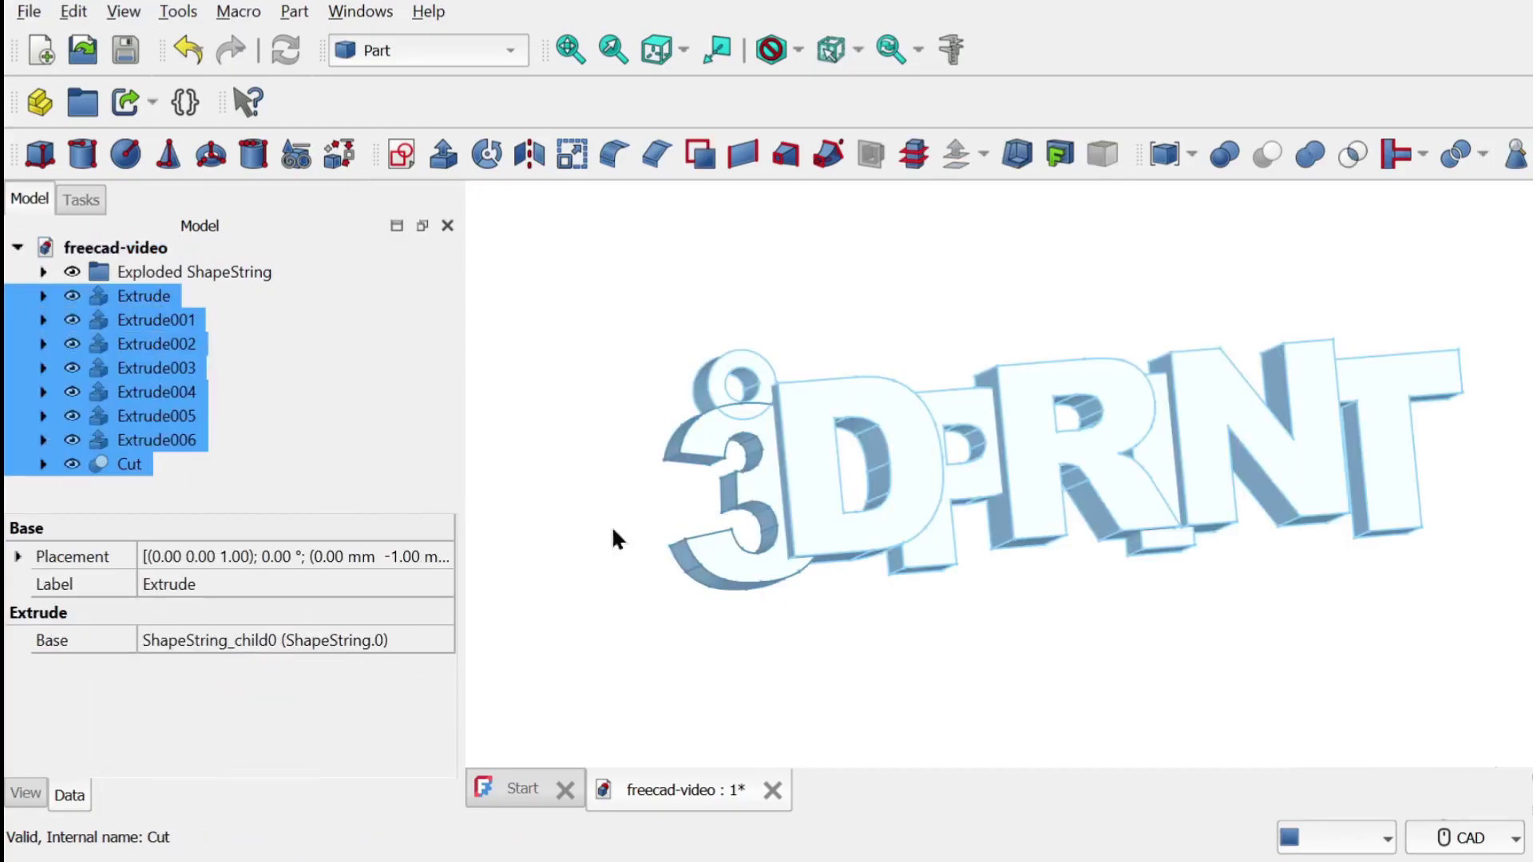
Export the selection as STL Mesh to freecad-video.stl.
left_click(29, 12)
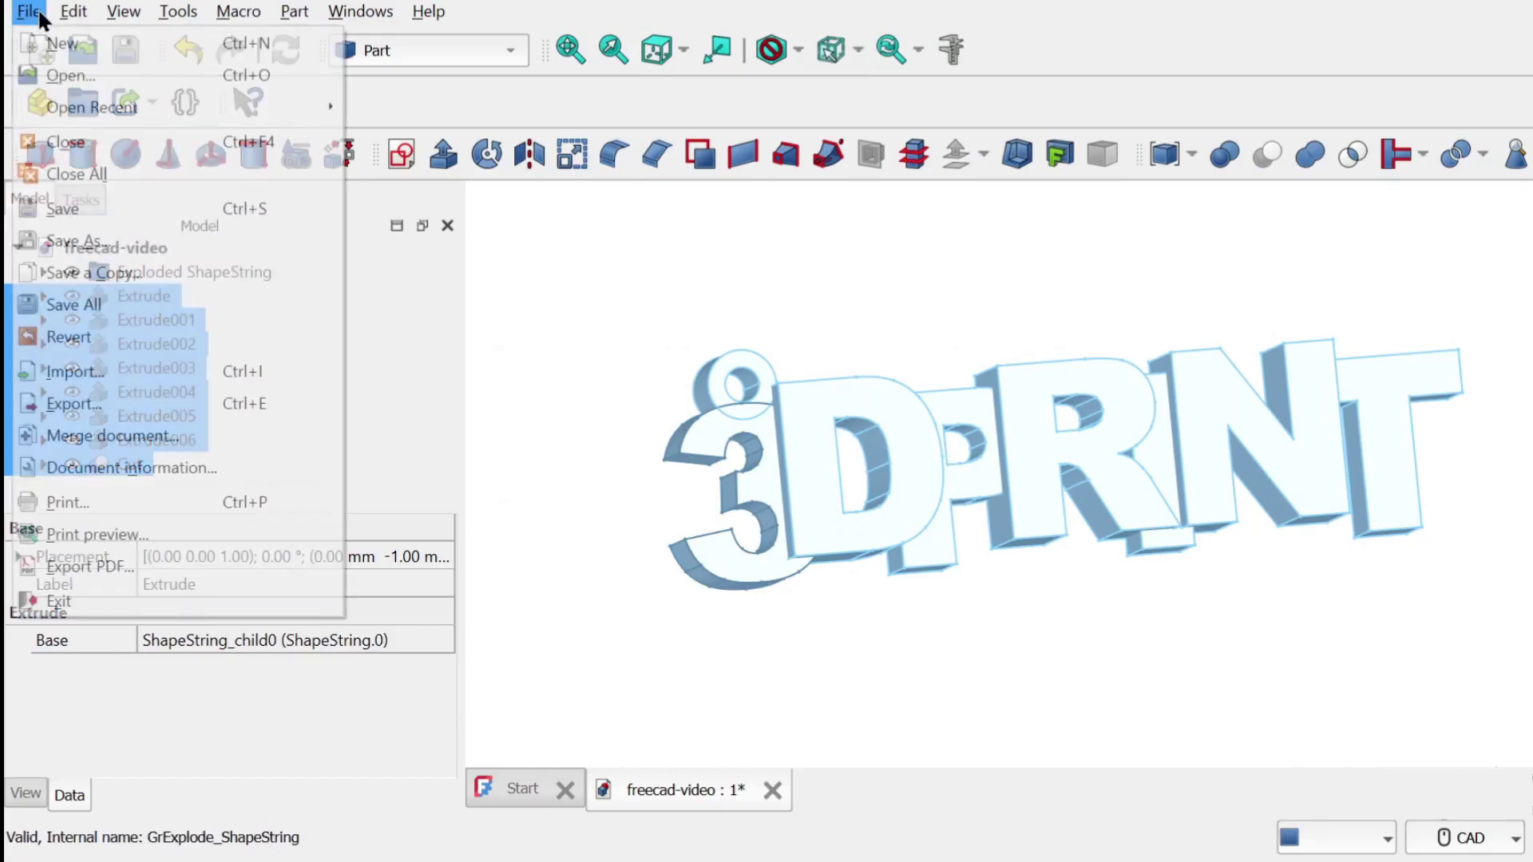
left_click(129, 403)
left_click(496, 558)
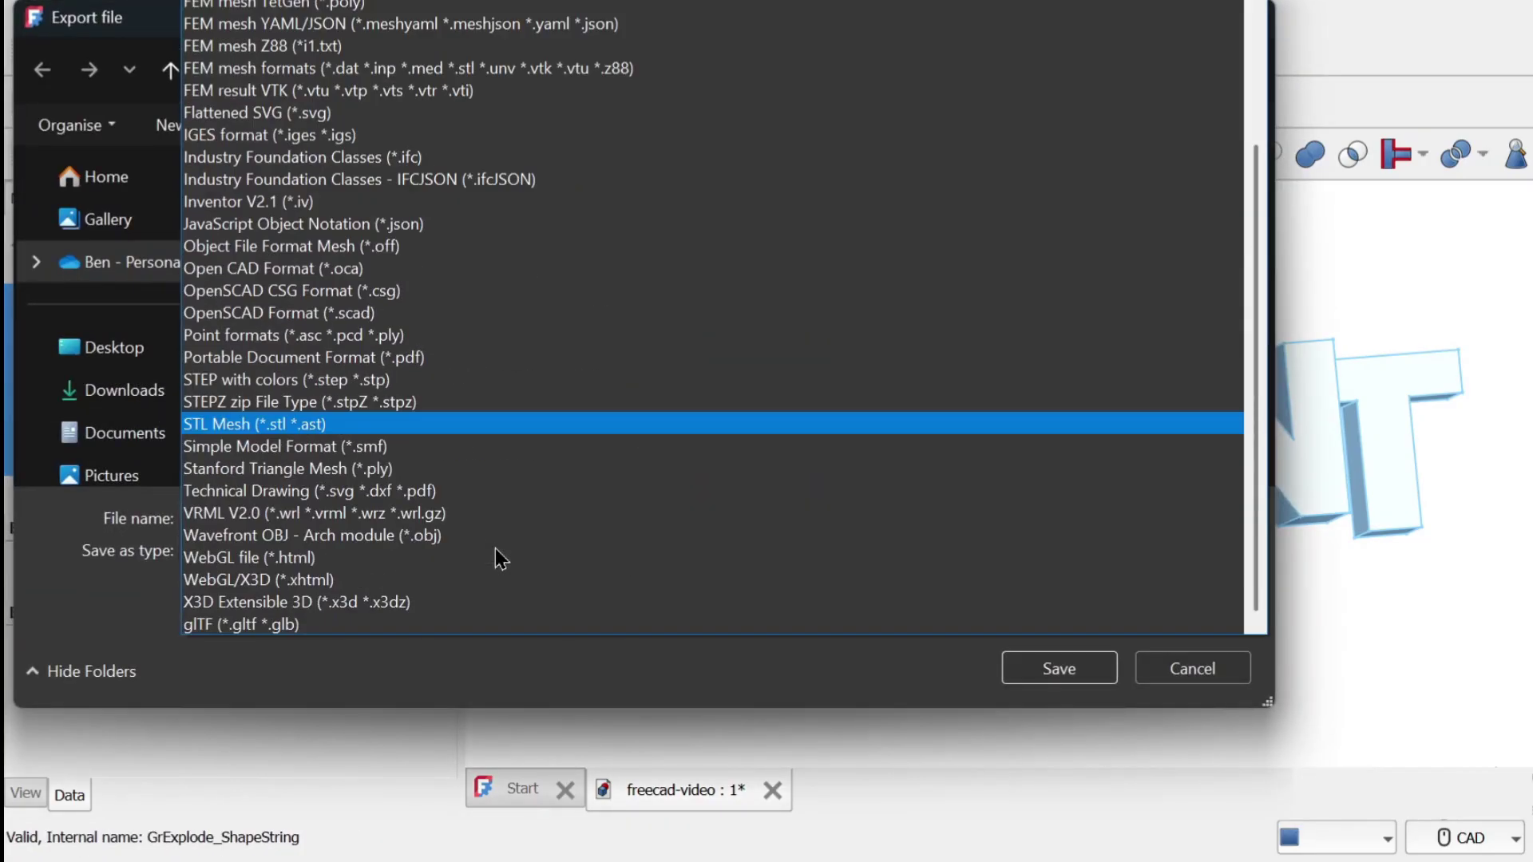
left_click(267, 425)
left_click(1045, 670)
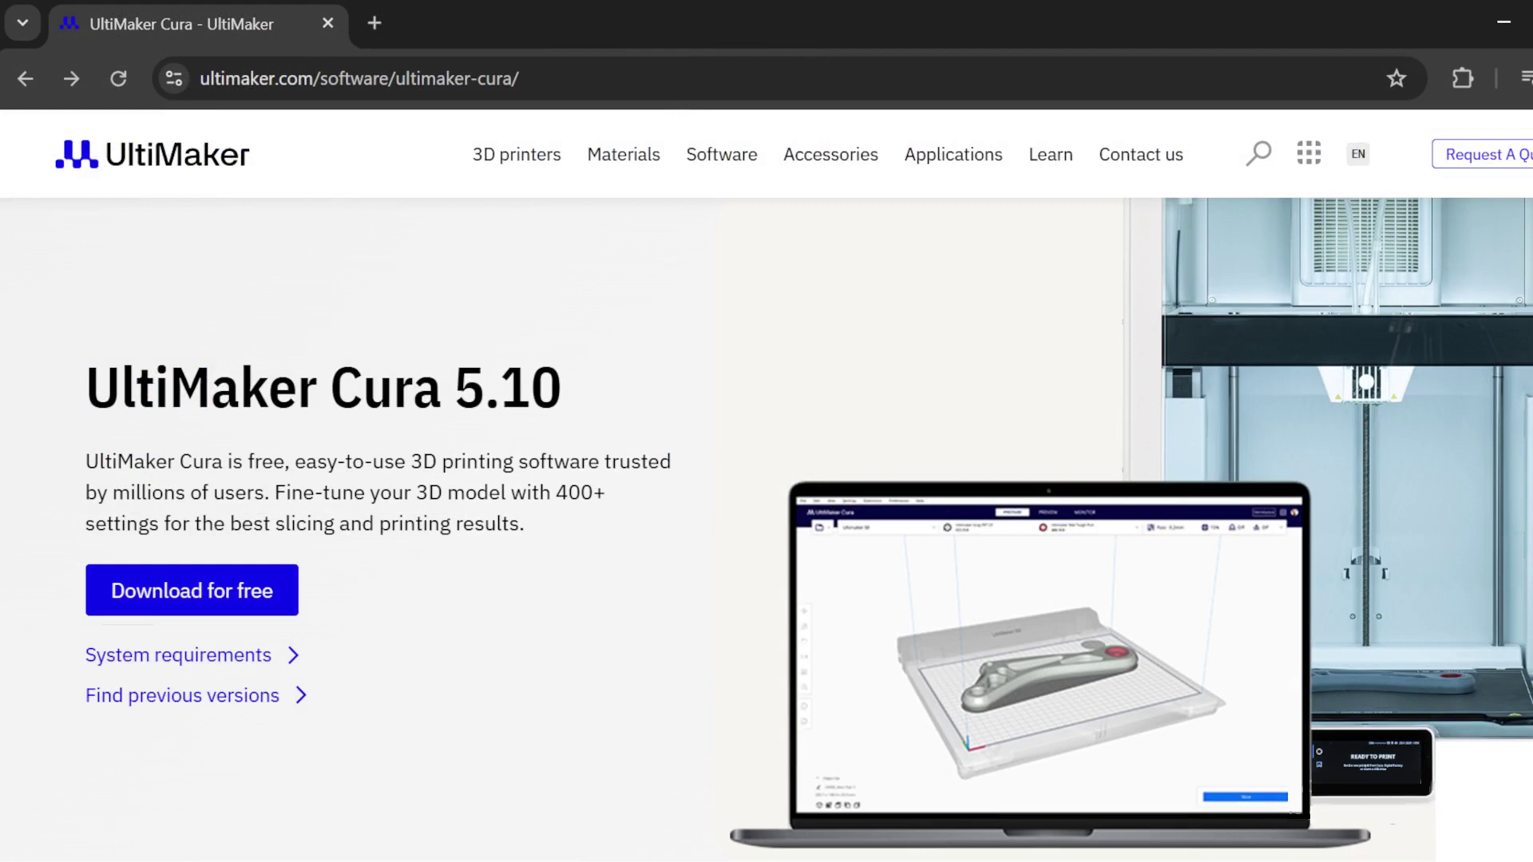
Jump to the UltiMaker Cura 5.10 downloads section listing Mac, Windows and Linux.
left_click(192, 589)
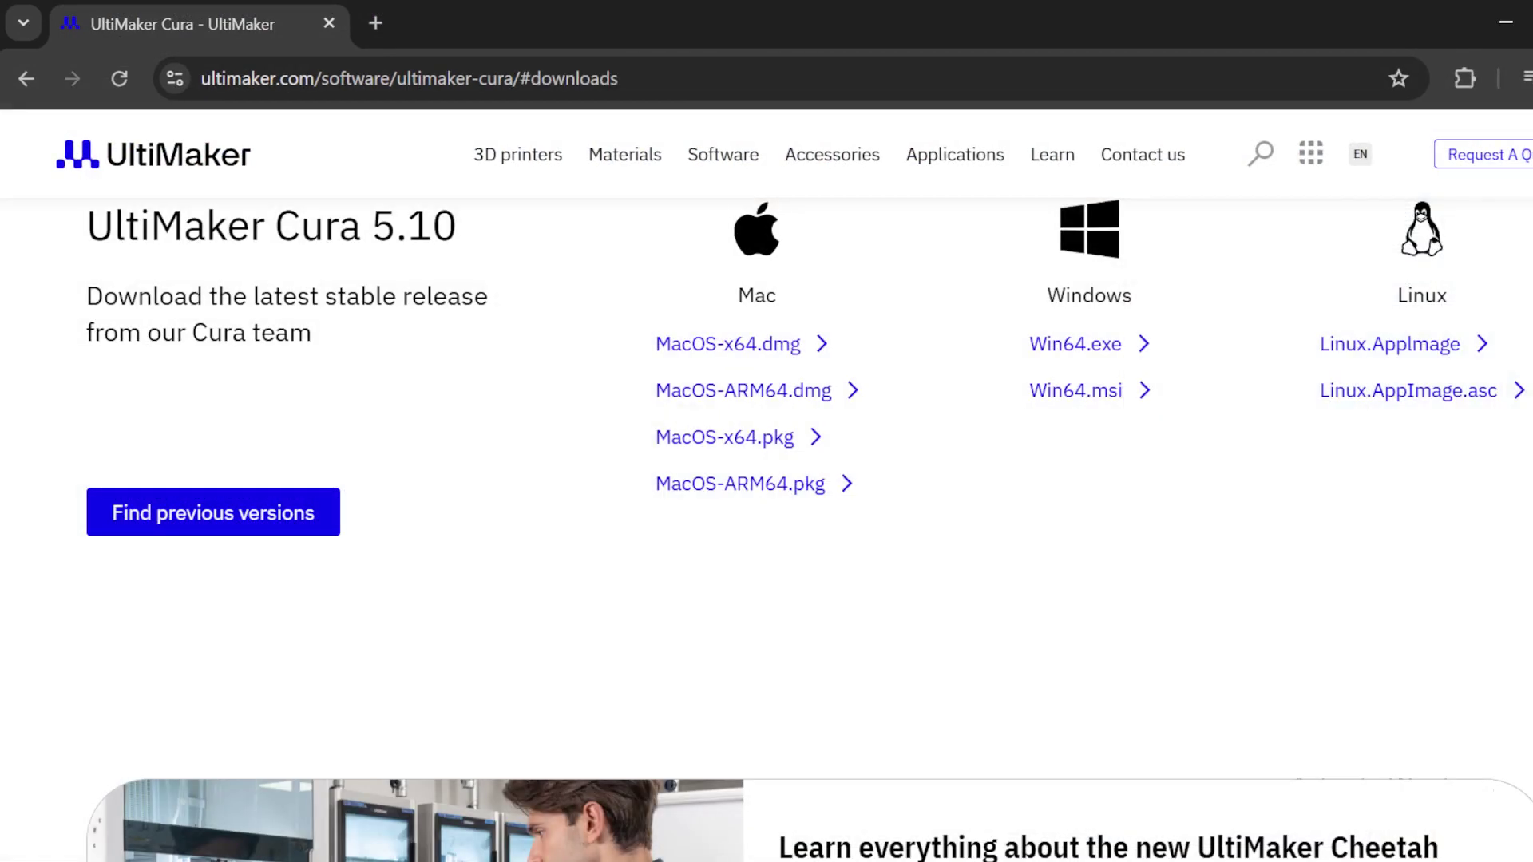